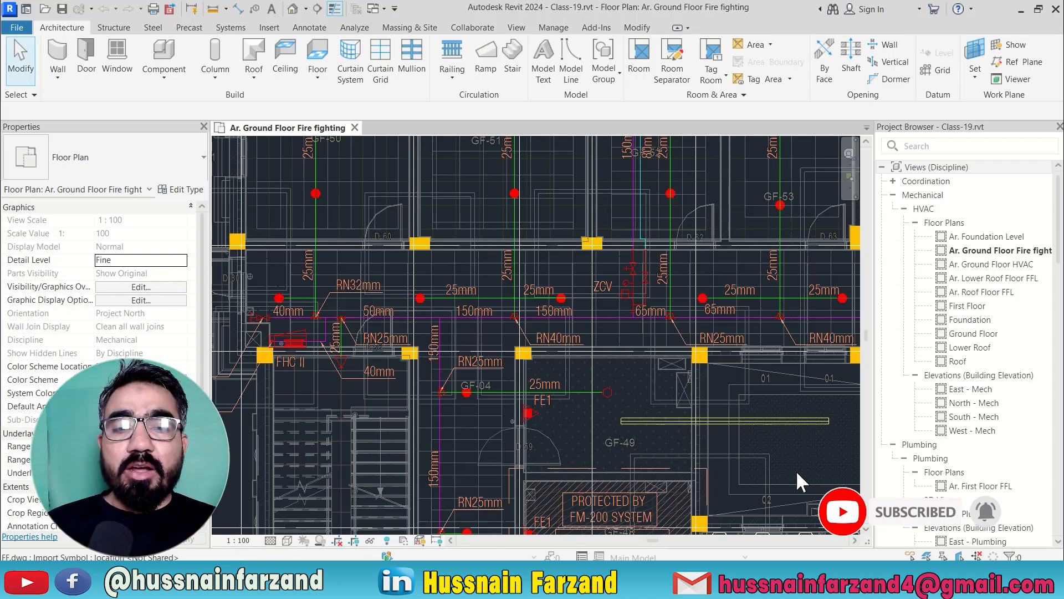
Step: Examine the pipe routes and size labels along the corridor on the ground floor fire fighting plan
scroll(422, 319, down, 1)
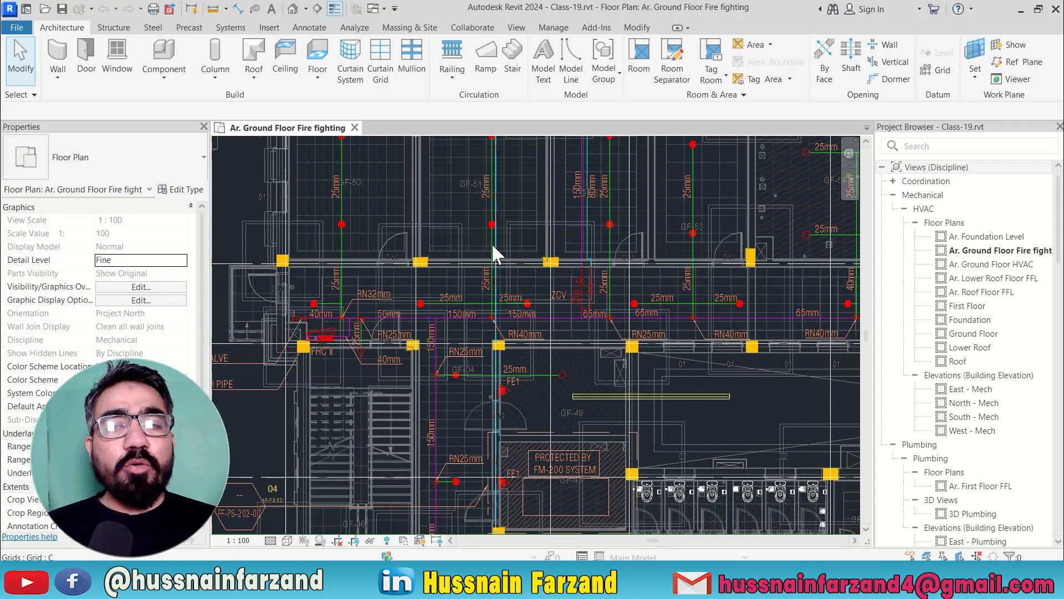
scroll(463, 294, up, 2)
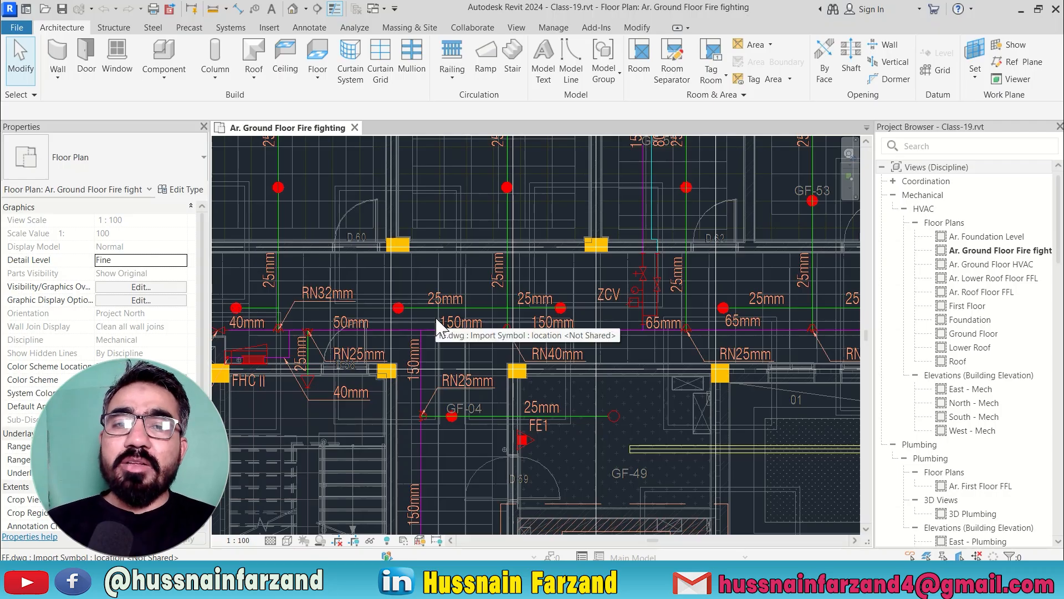
scroll(431, 311, down, 2)
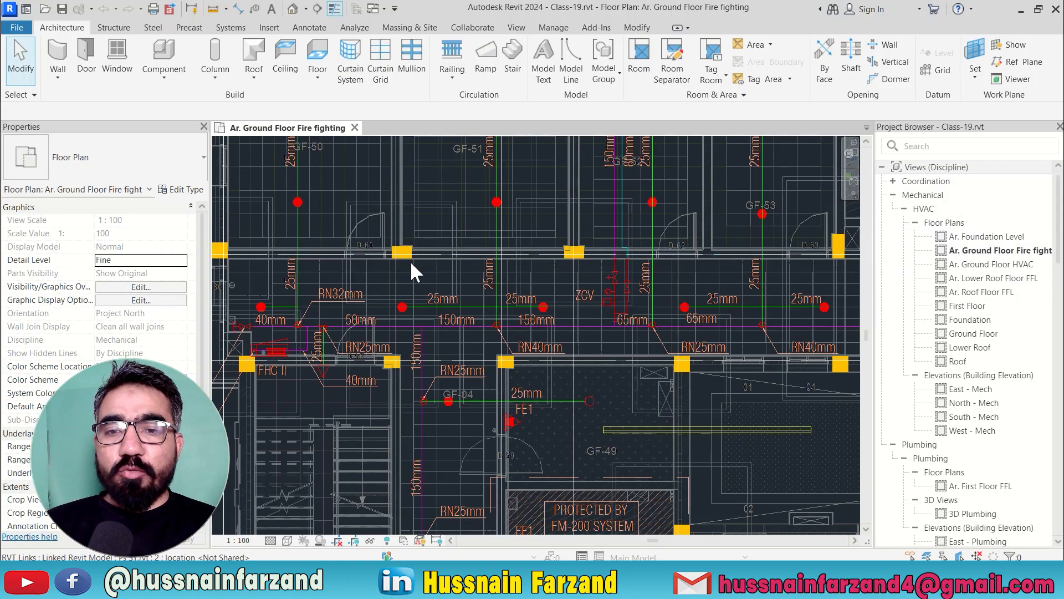
scroll(391, 265, down, 1)
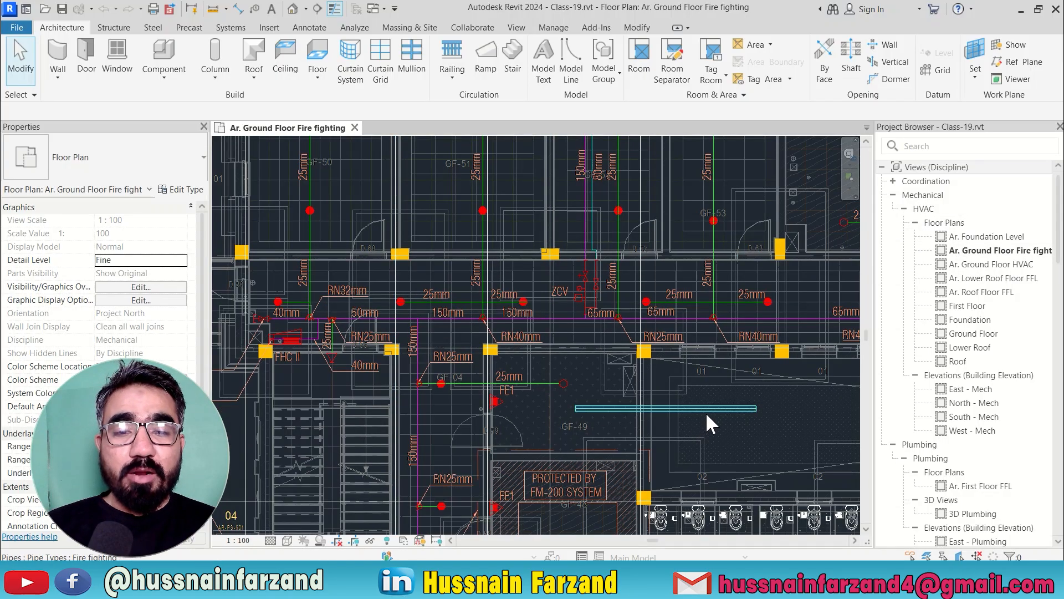
scroll(710, 413, up, 2)
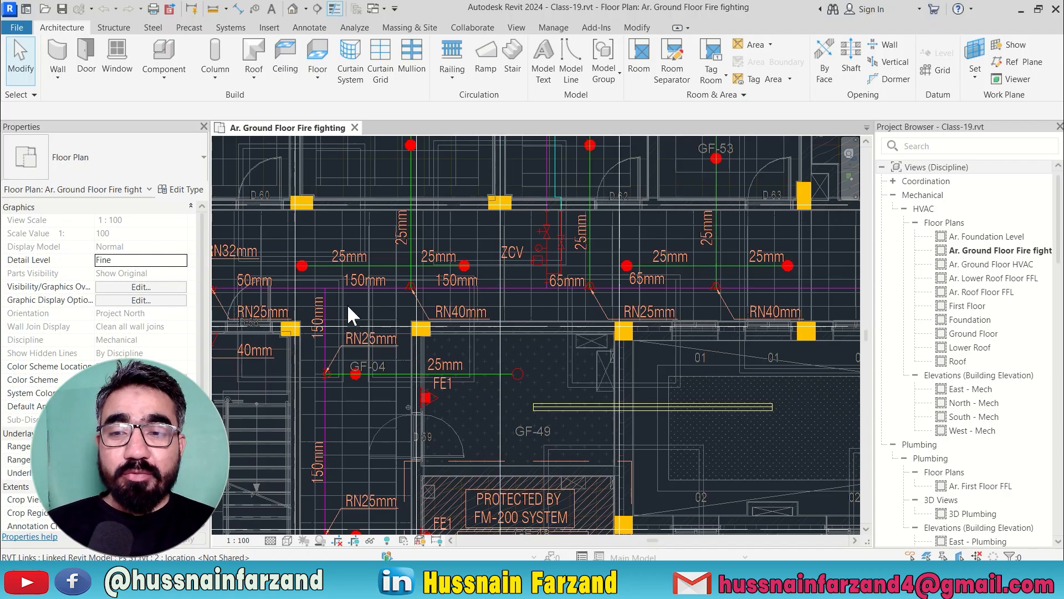
middle_drag(288, 299, 451, 310)
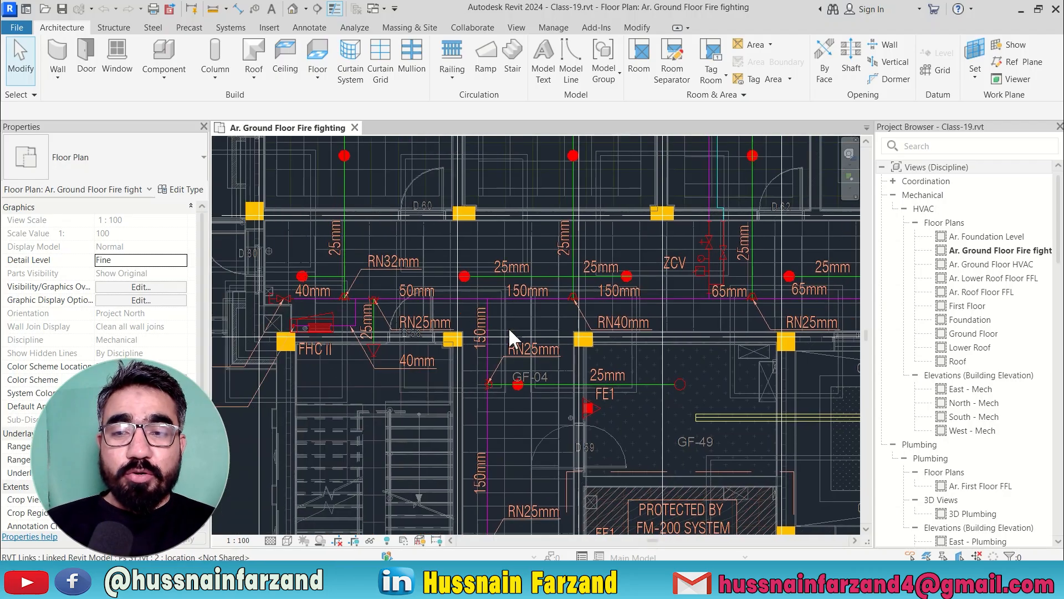
scroll(513, 328, down, 1)
middle_drag(664, 327, 534, 312)
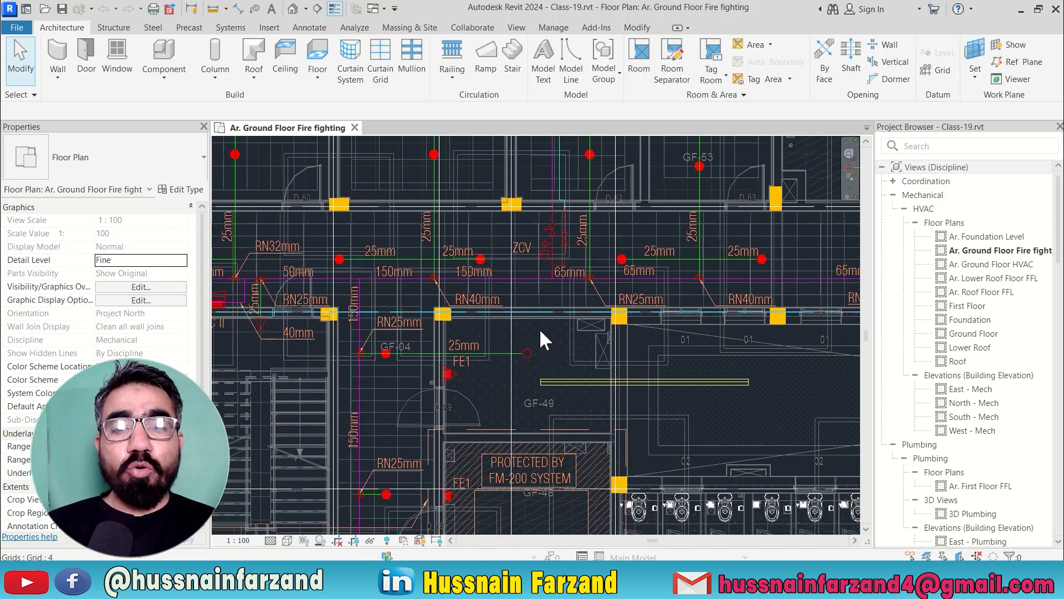
Step: Select the existing fire fighting pipe beside room GF-49 and review the diameters available for it
click(577, 382)
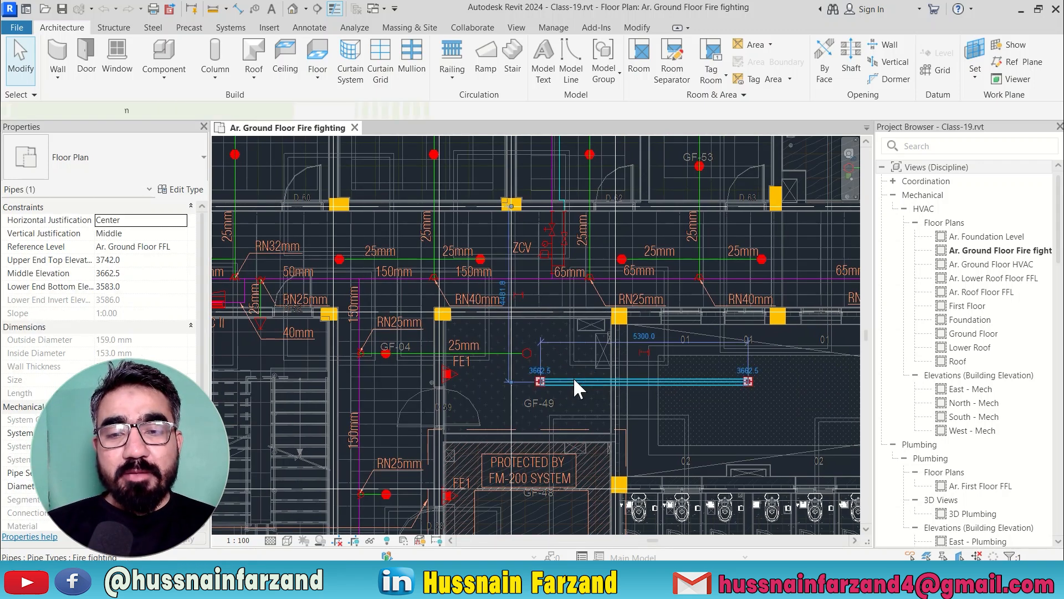
click(161, 110)
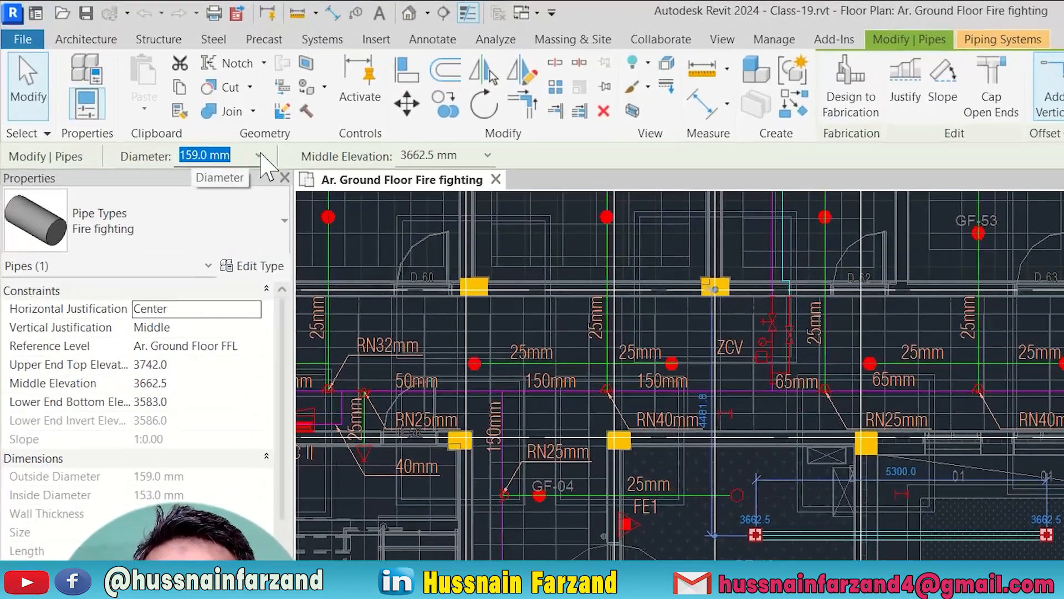
click(185, 110)
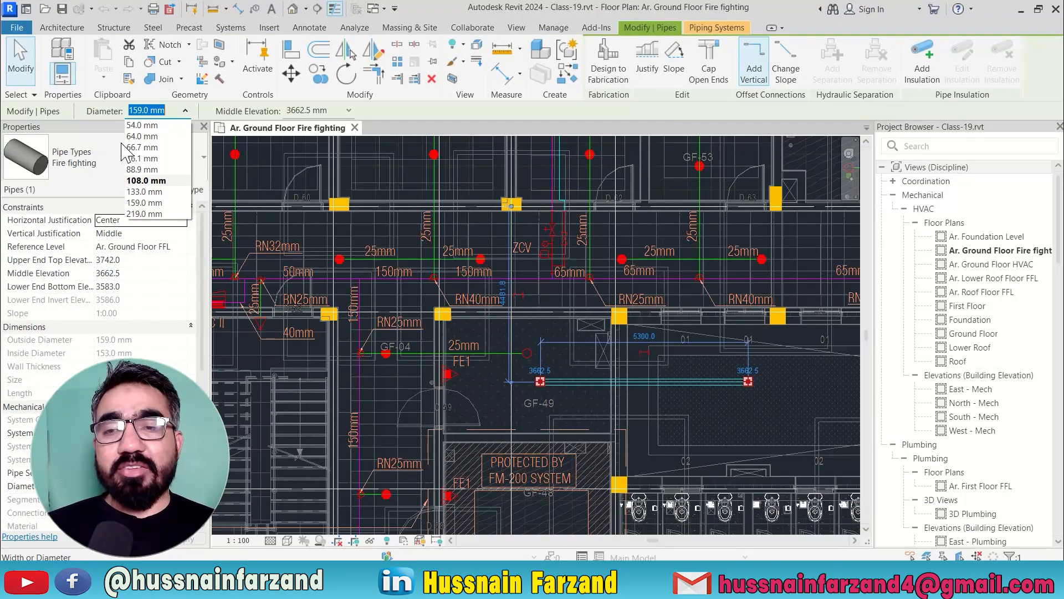
click(185, 111)
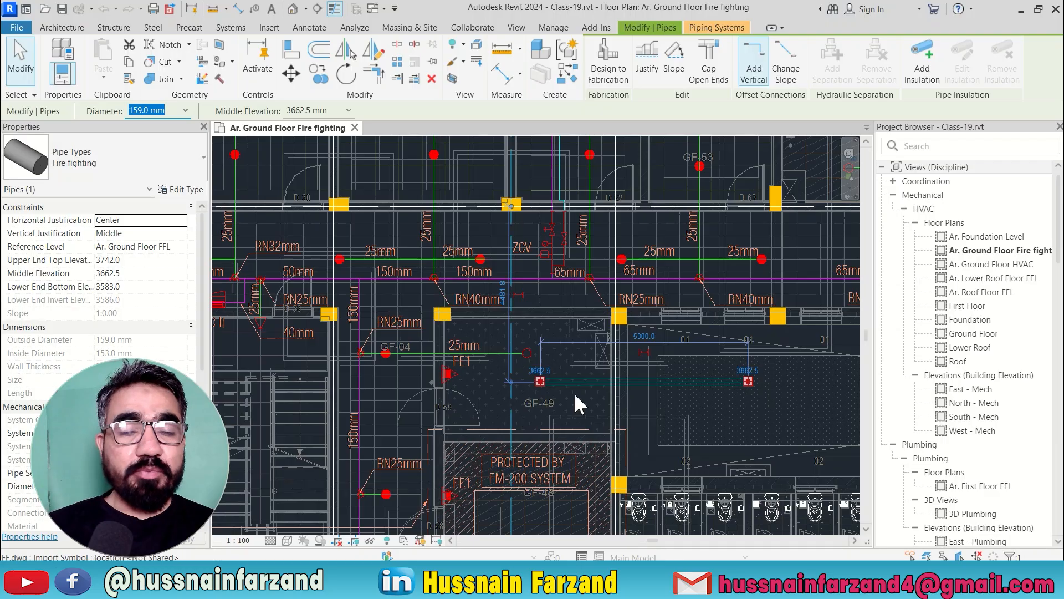
Step: Open the routing preferences of the Fire fighting pipe type and set its pipe segment to Generic - Generic
scroll(967, 404, down, 8)
scroll(963, 412, down, 5)
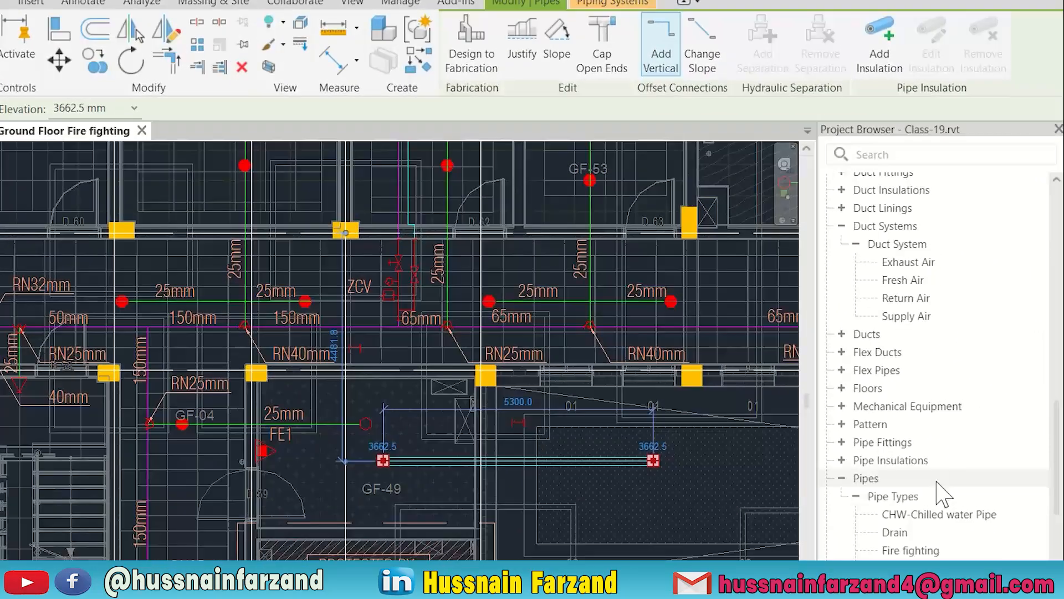
scroll(942, 491, down, 2)
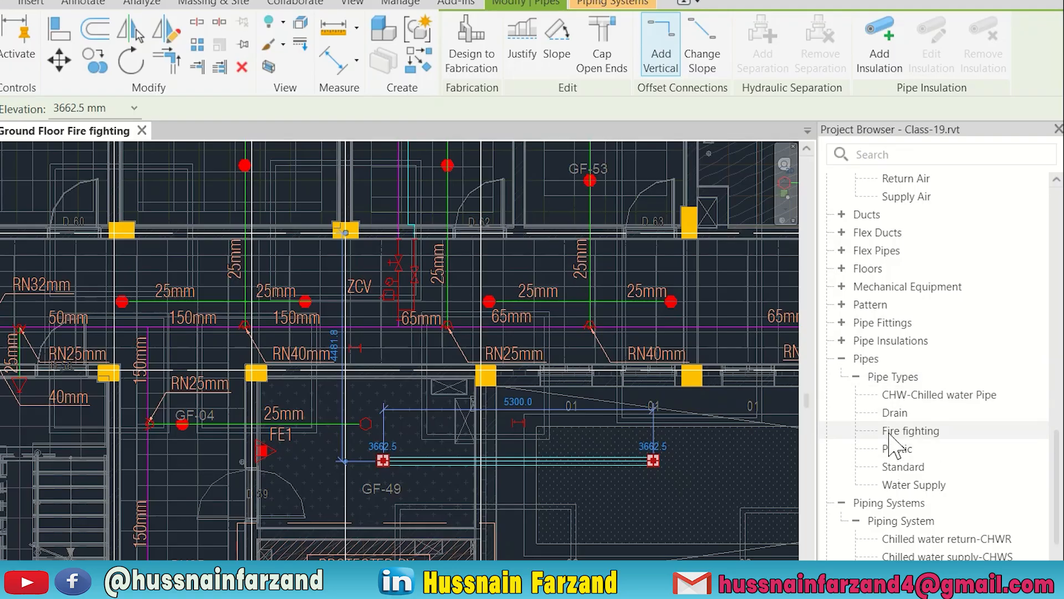
double_click(895, 431)
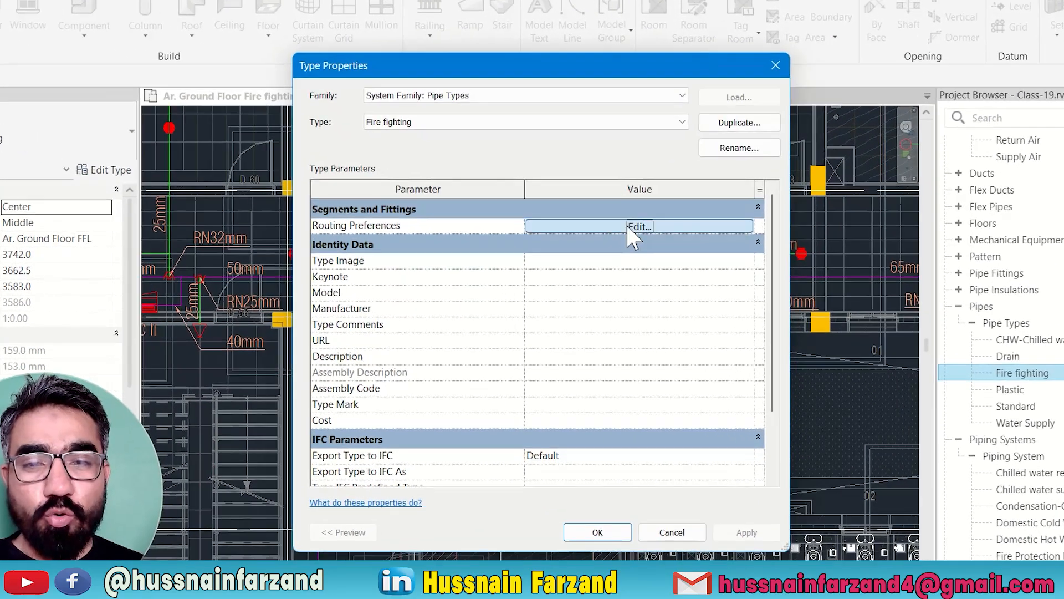
click(623, 236)
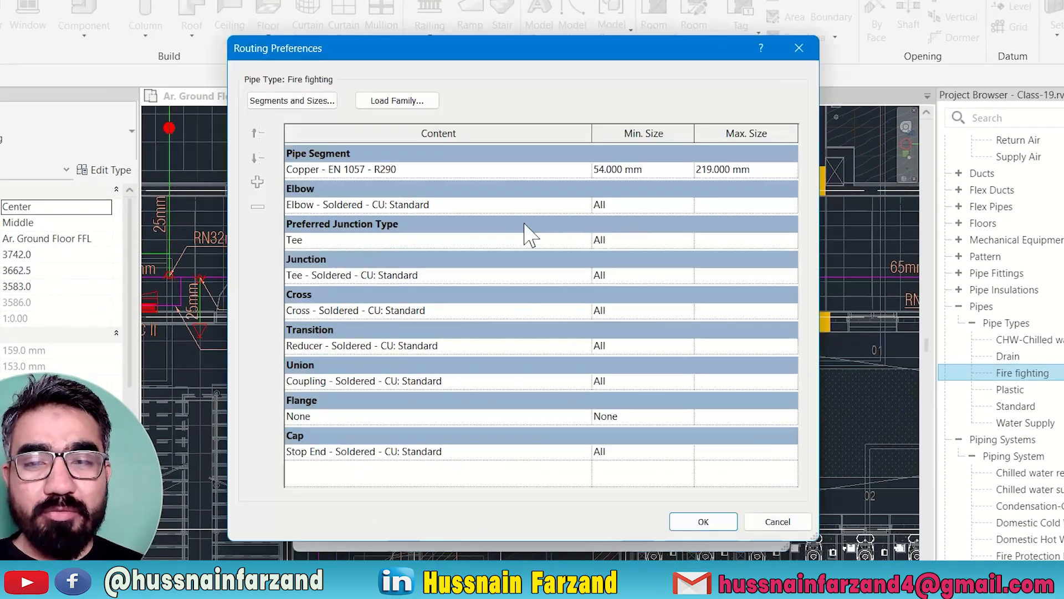
click(542, 169)
click(584, 169)
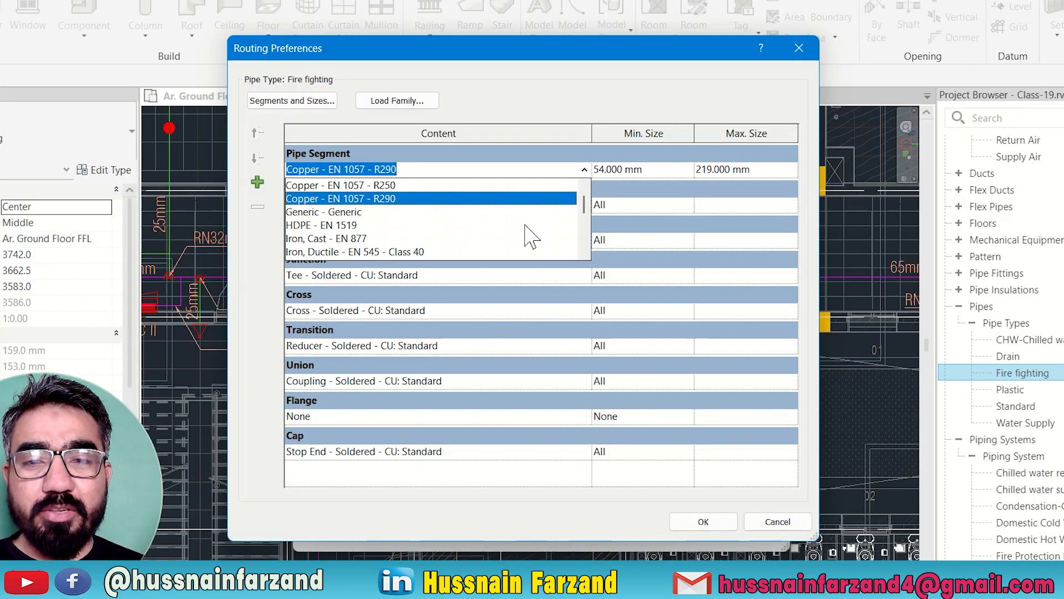
click(318, 214)
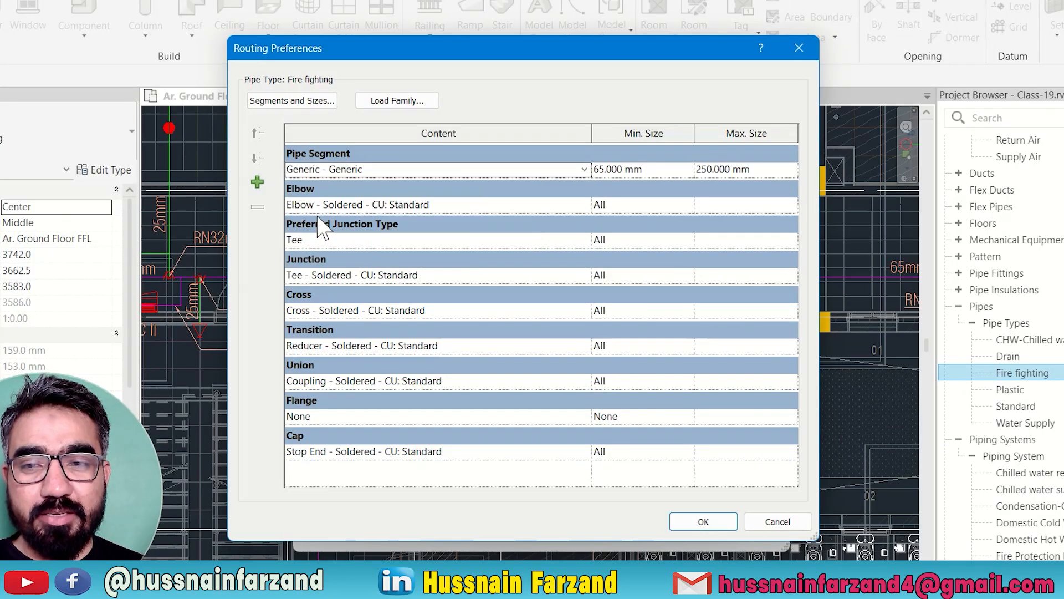
Step: Set the Generic segment's minimum size to 10 mm, check the maximum size options, and accept the pipe type changes
click(678, 171)
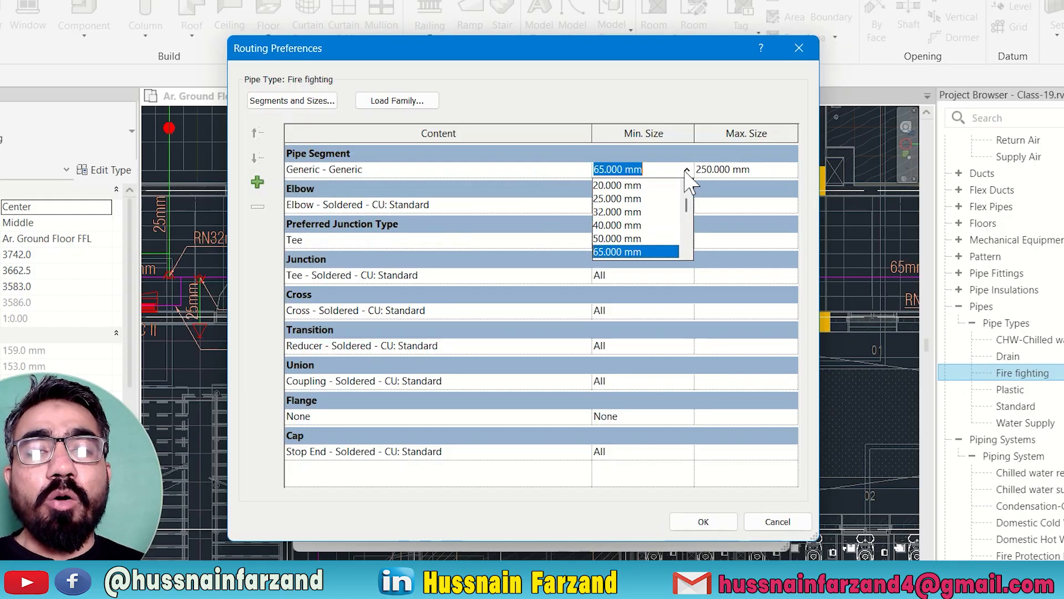
scroll(613, 210, up, 2)
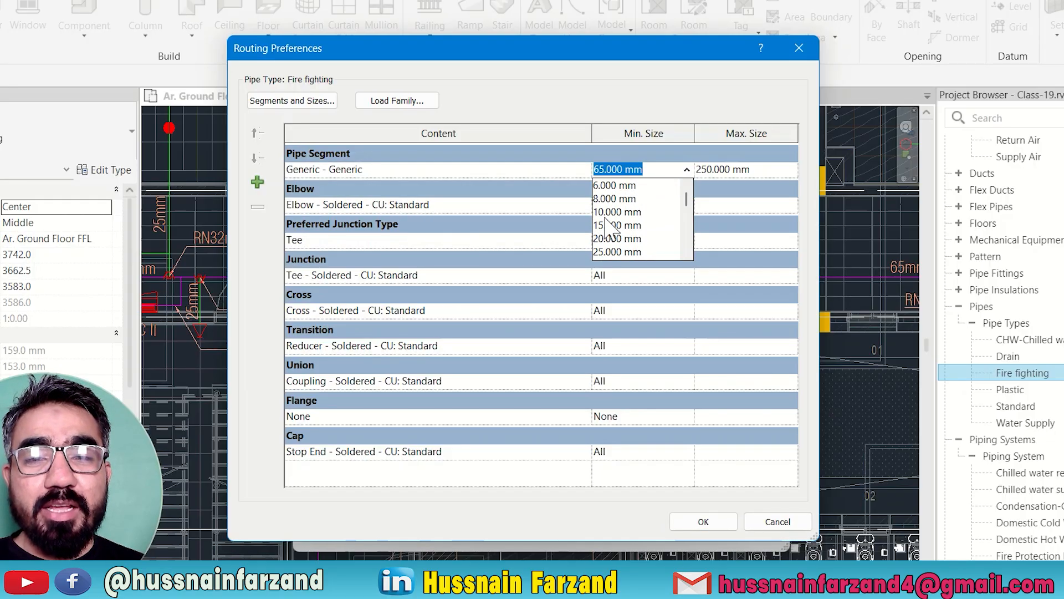
click(606, 213)
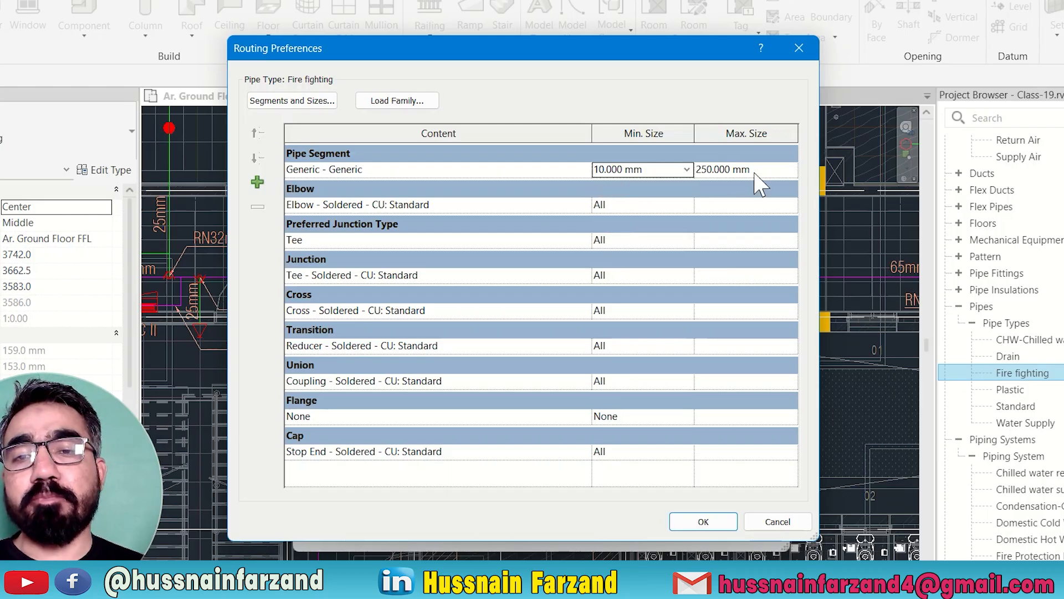
click(791, 169)
scroll(759, 239, down, 3)
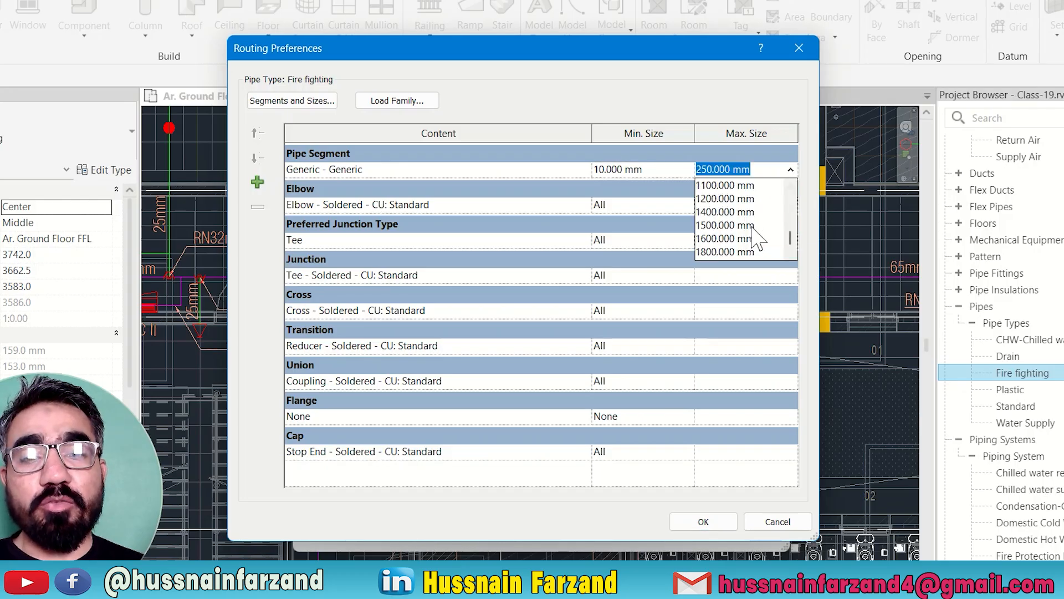
click(792, 170)
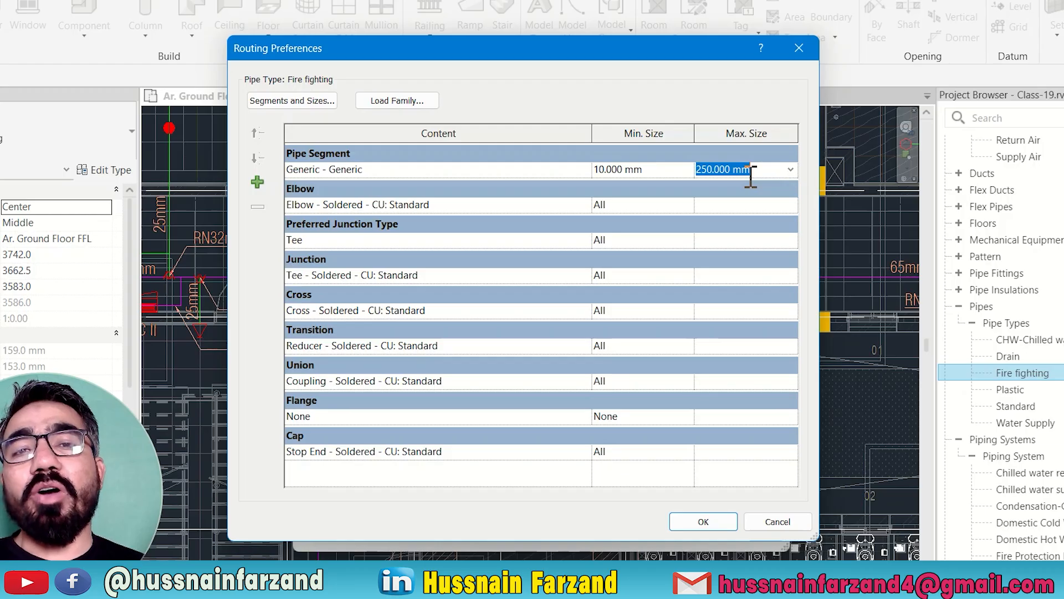
click(704, 521)
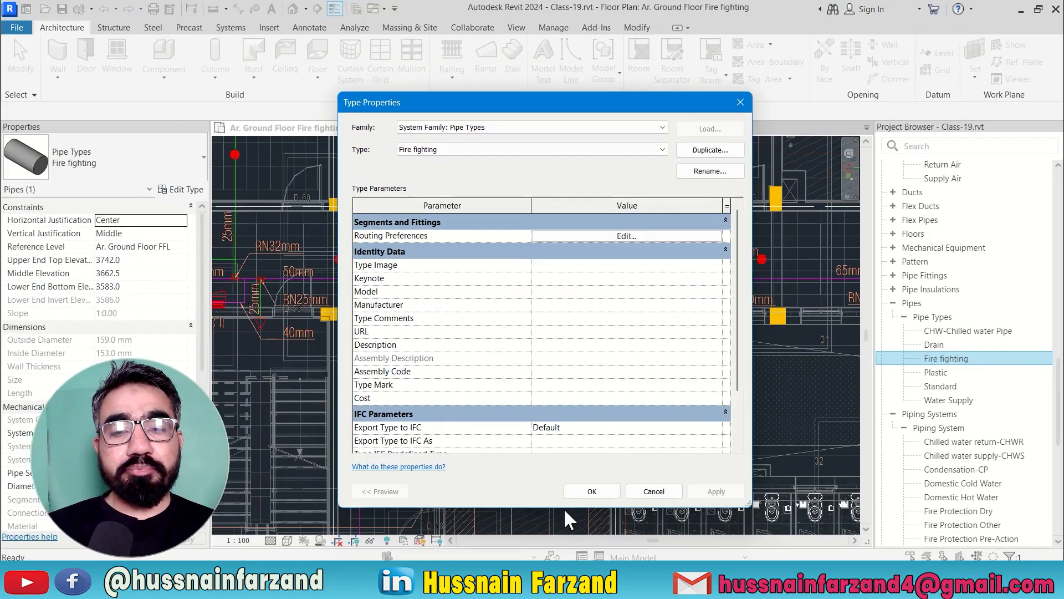
click(598, 496)
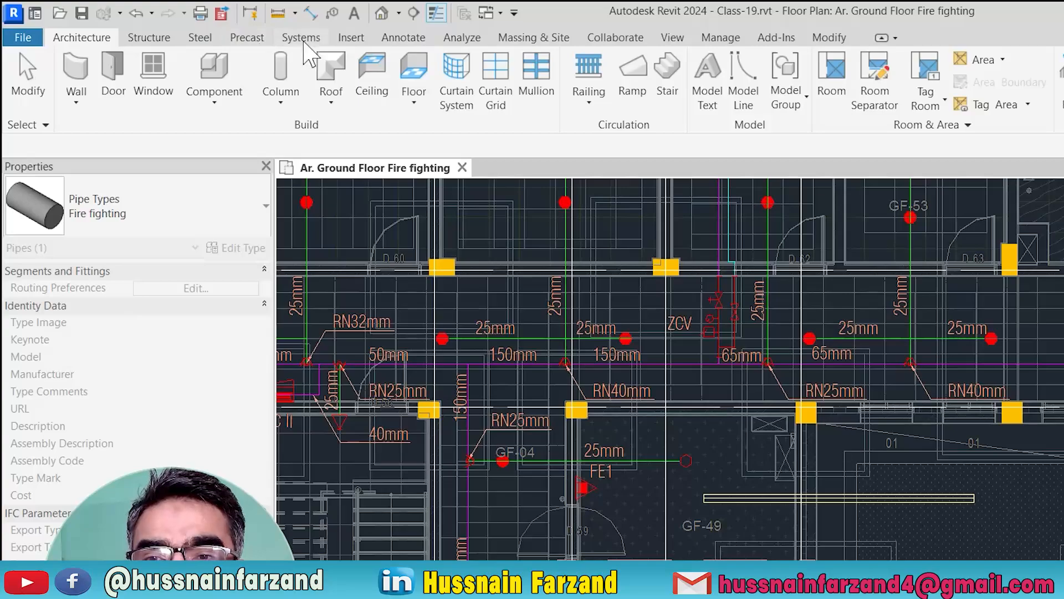
Step: Start the Pipe command with the Fire fighting type, a 150 mm diameter and a middle elevation of 3700 mm
click(301, 37)
click(752, 94)
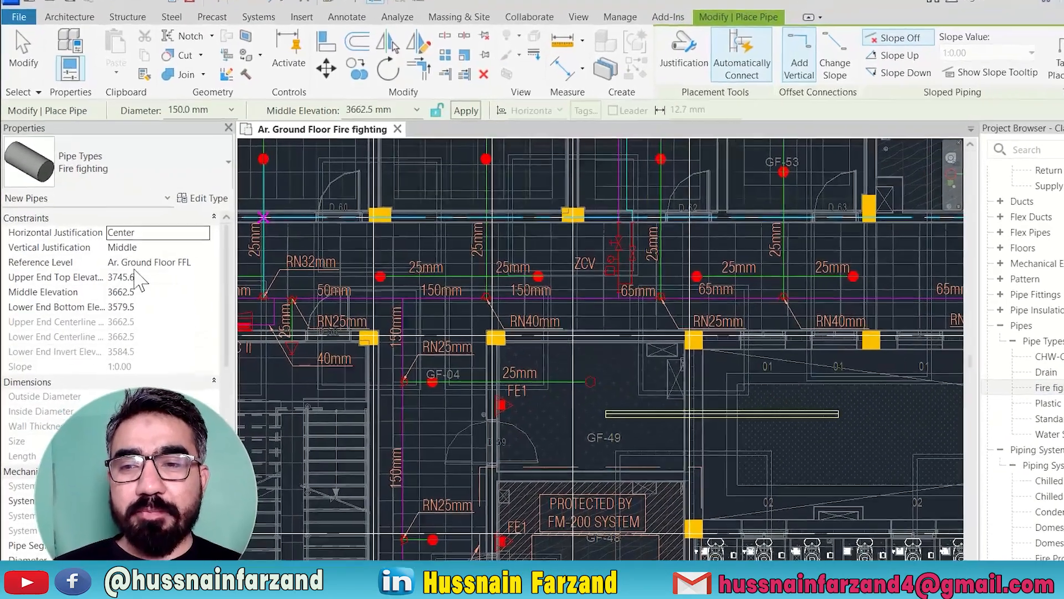
scroll(125, 260, down, 8)
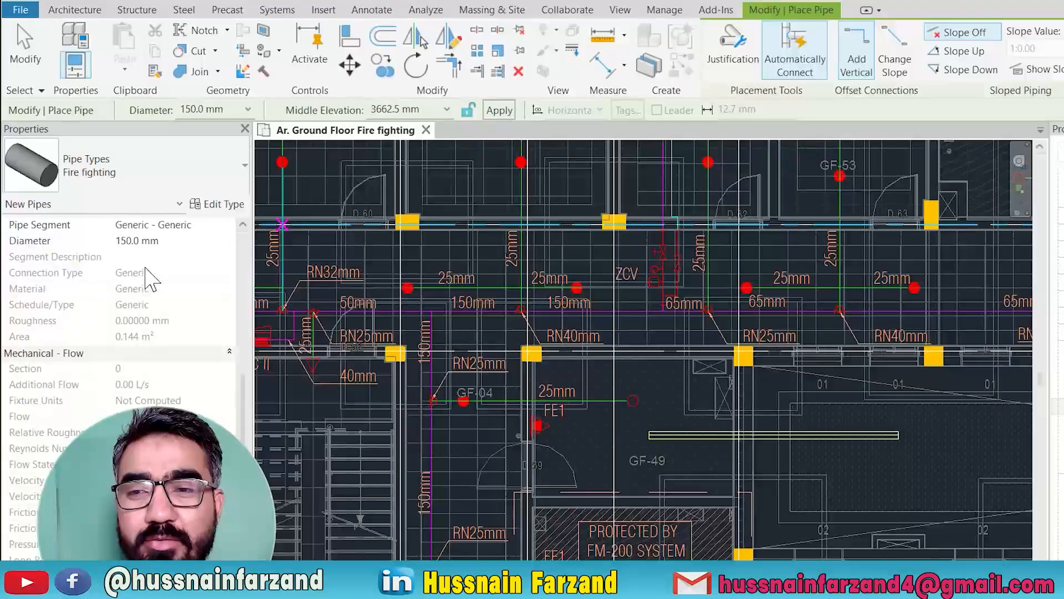
scroll(72, 286, up, 2)
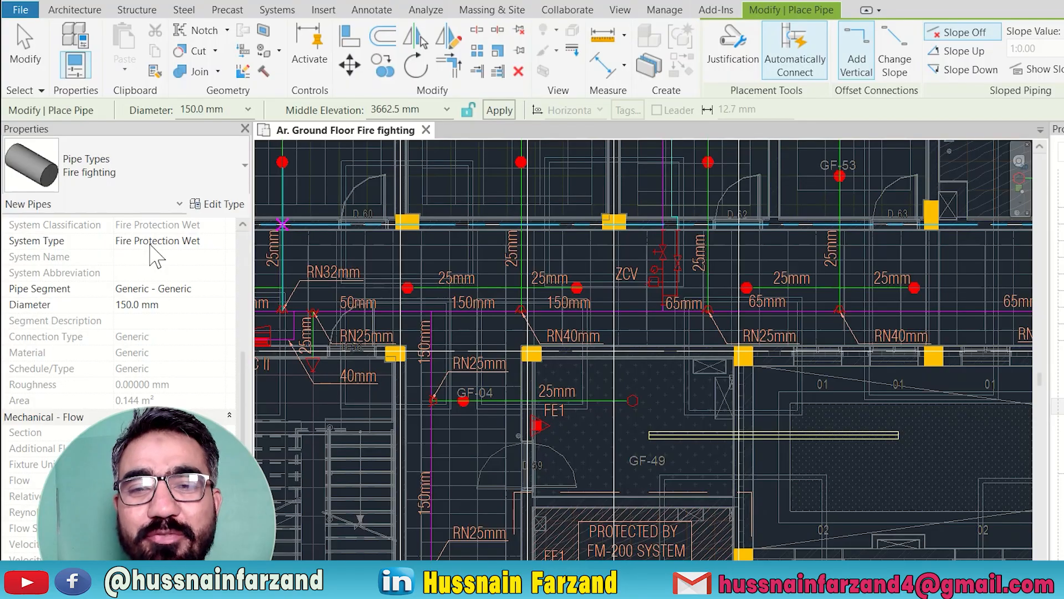
scroll(701, 310, up, 2)
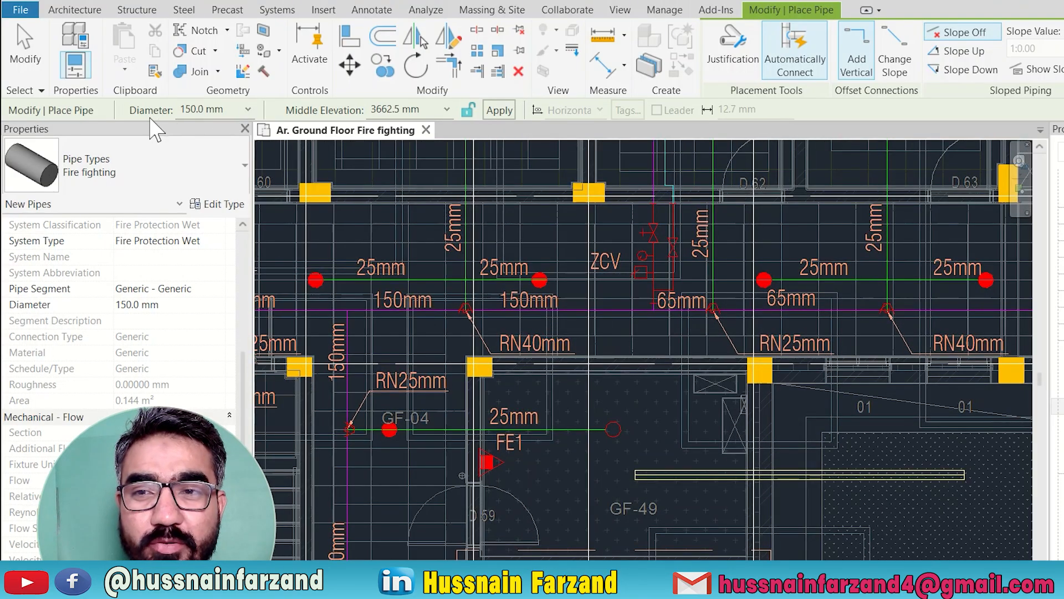
click(248, 109)
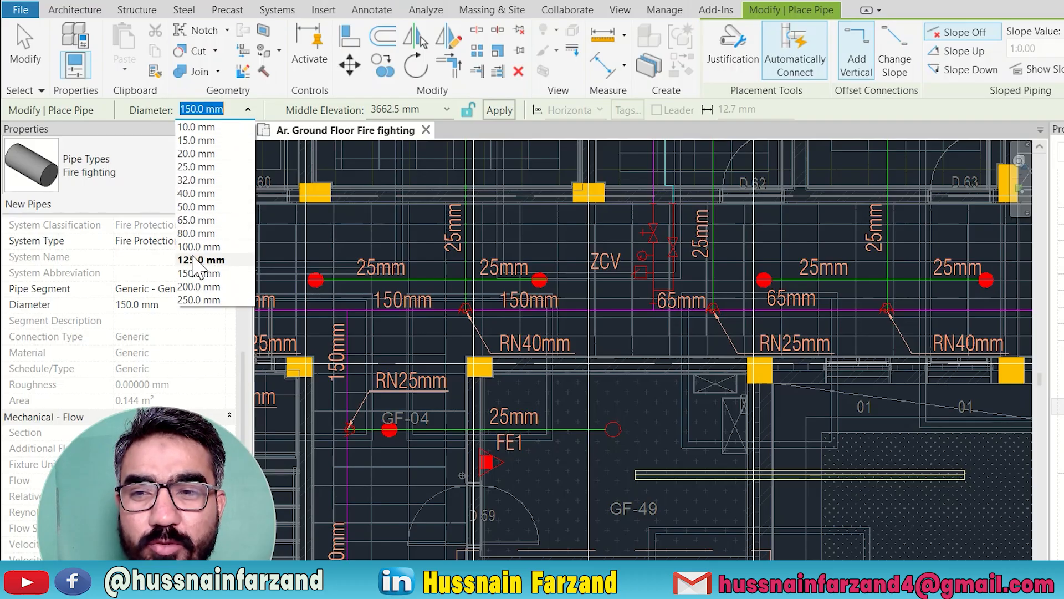
click(198, 274)
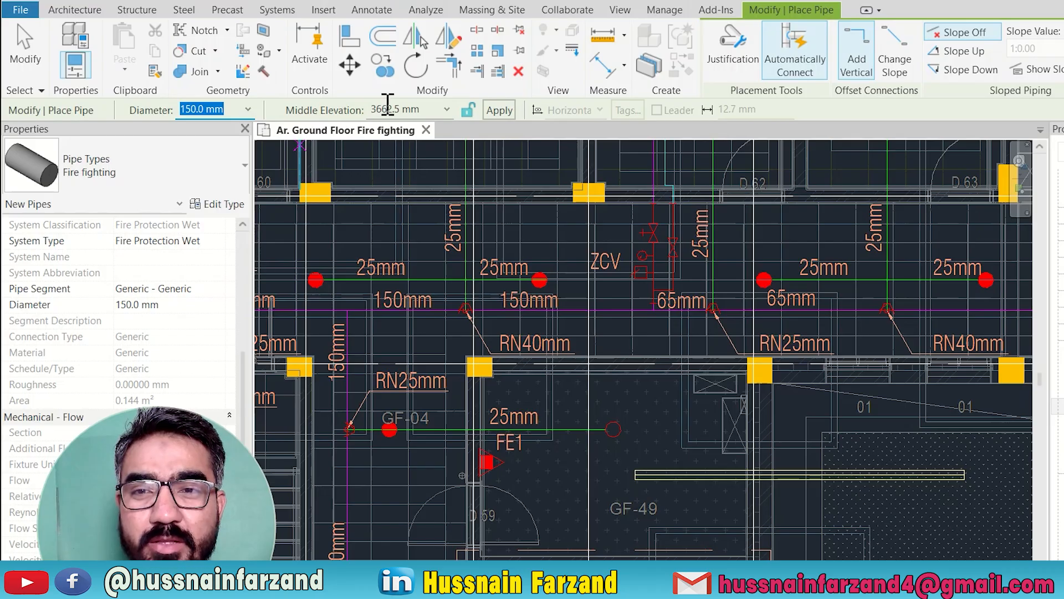
click(387, 108)
text(3700)
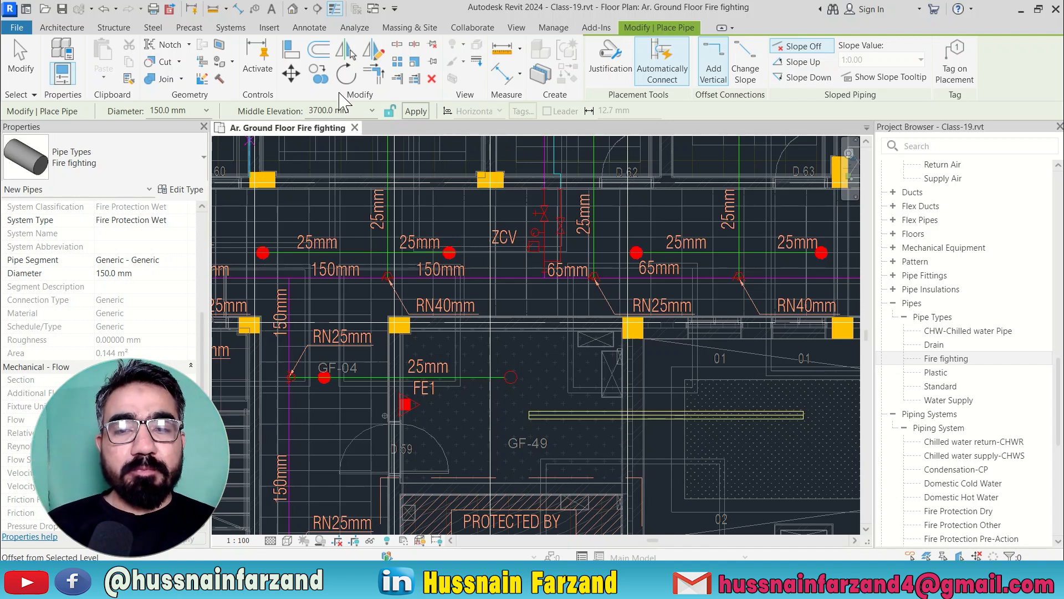
scroll(345, 262, up, 2)
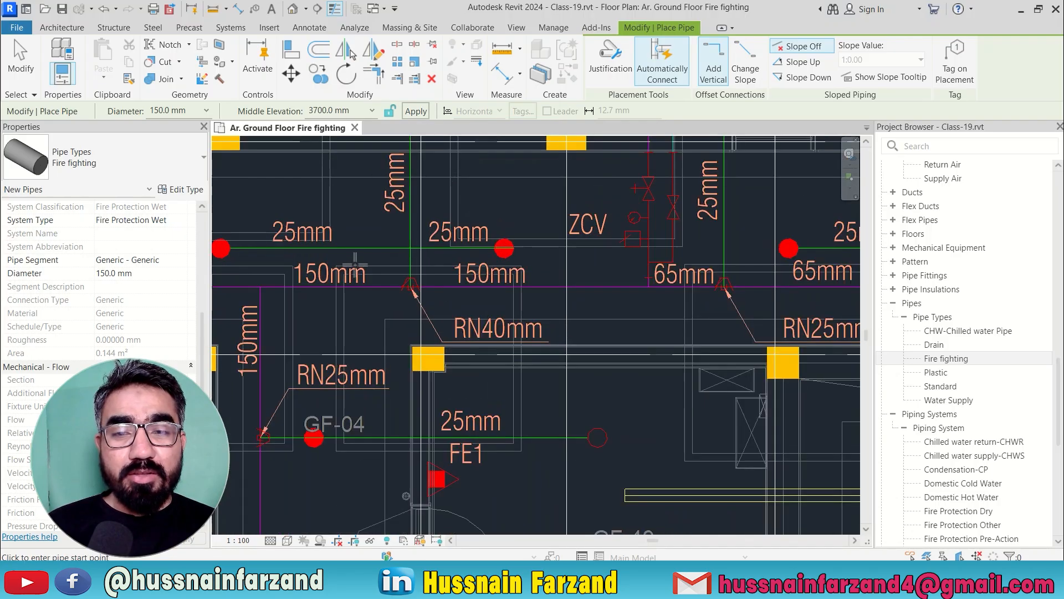
click(638, 286)
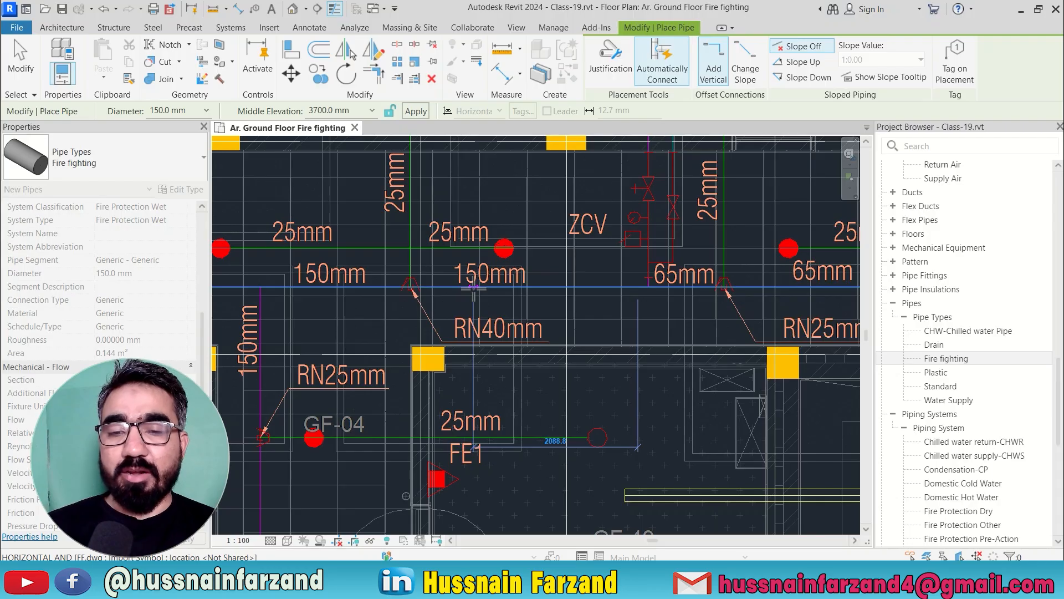
key(Escape)
key(Escape)
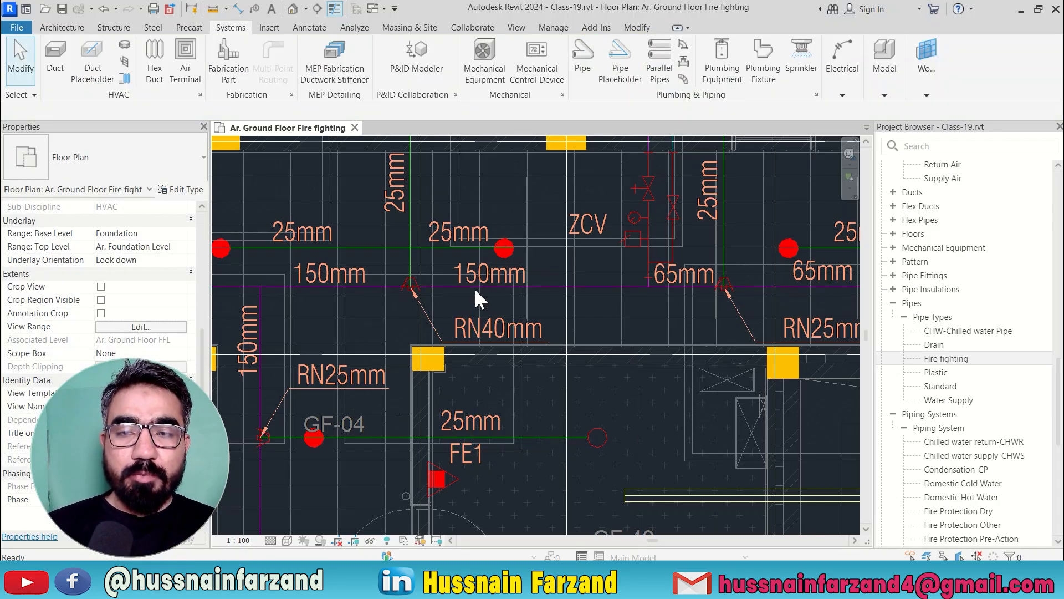
Step: Open the Only Fire Protection wet filter for editing from the current floor plan's visibility/graphic overrides
key(v)
key(g)
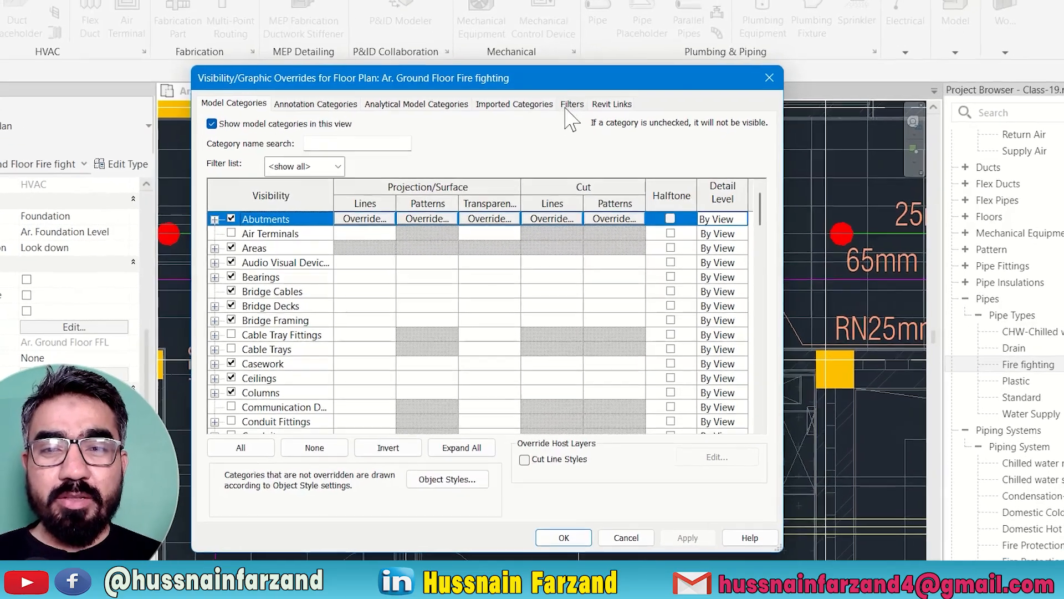
click(564, 128)
click(303, 206)
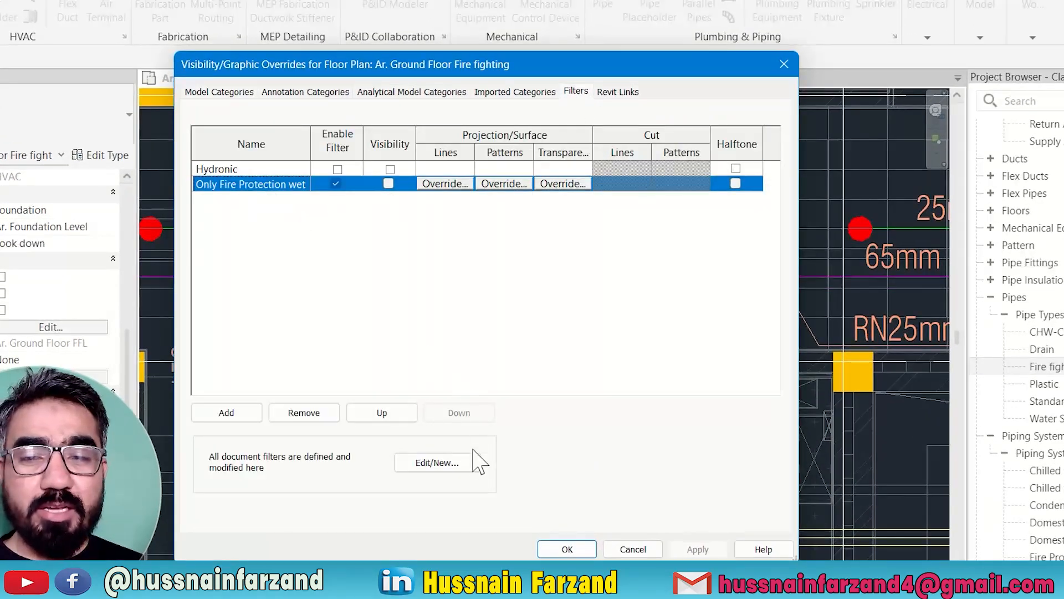
click(447, 466)
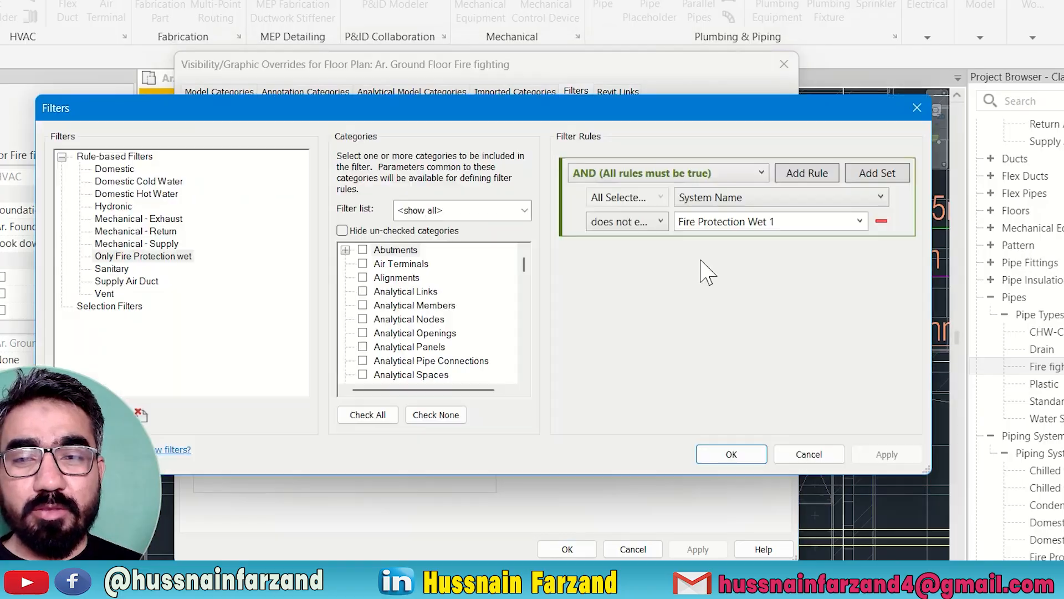
Step: Set the filter rule to System Type does not equal Fire Protection Wet, and accept the filter and visibility override changes
click(783, 200)
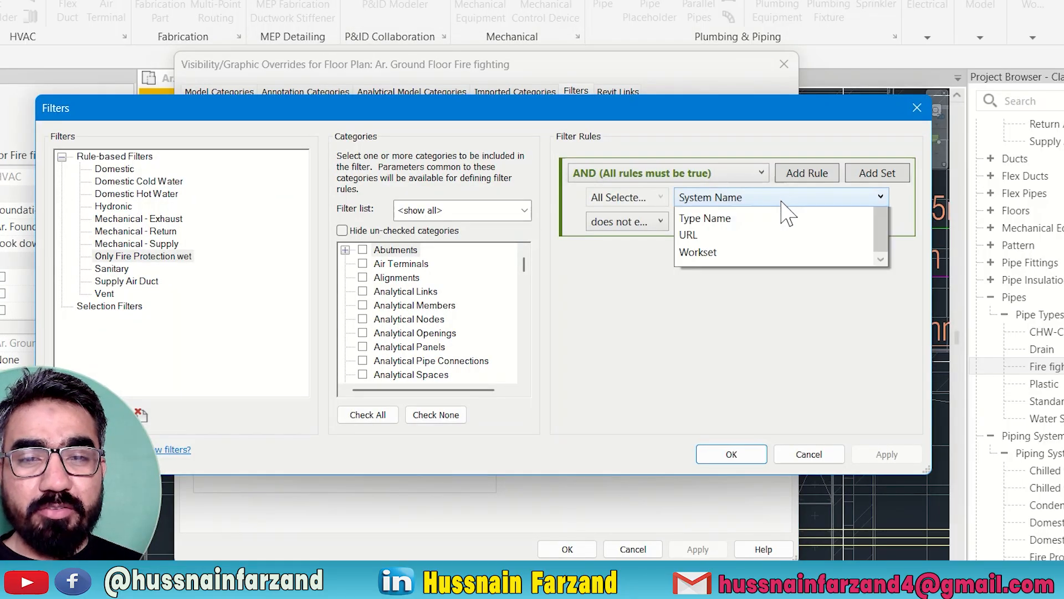
click(710, 316)
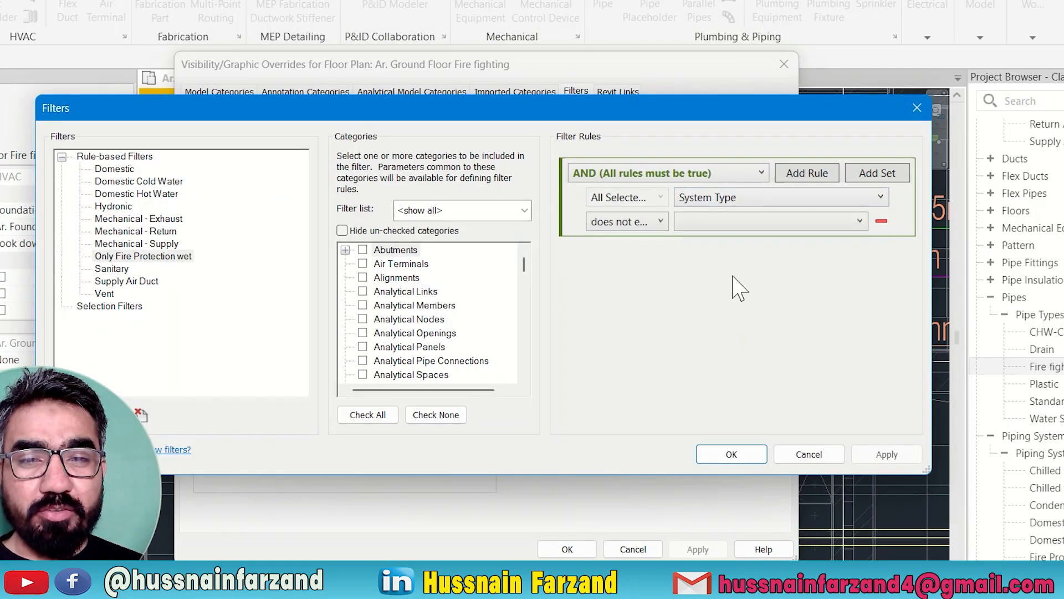
click(750, 220)
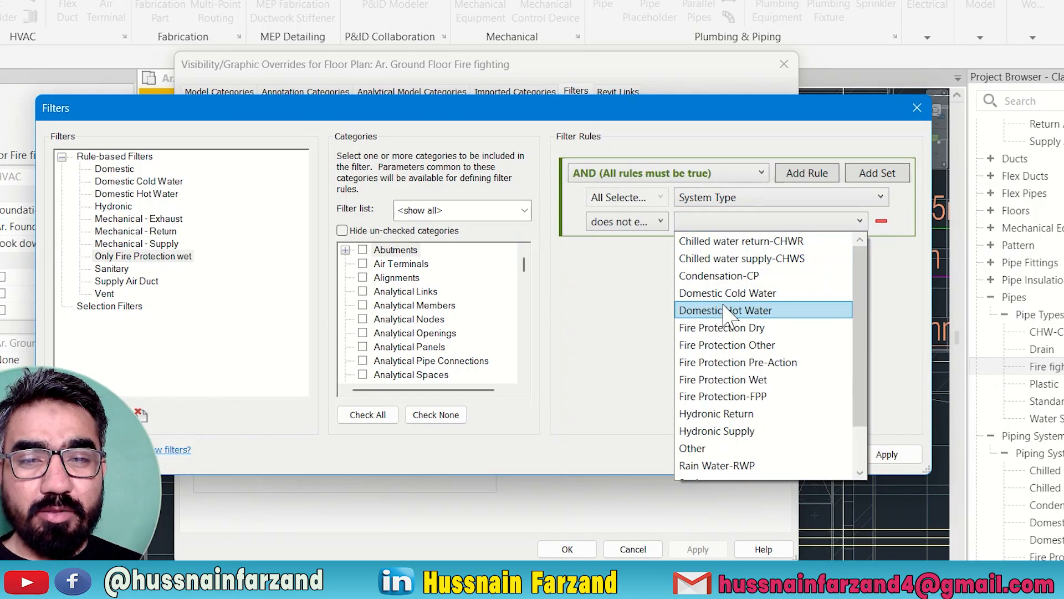
click(723, 380)
click(862, 459)
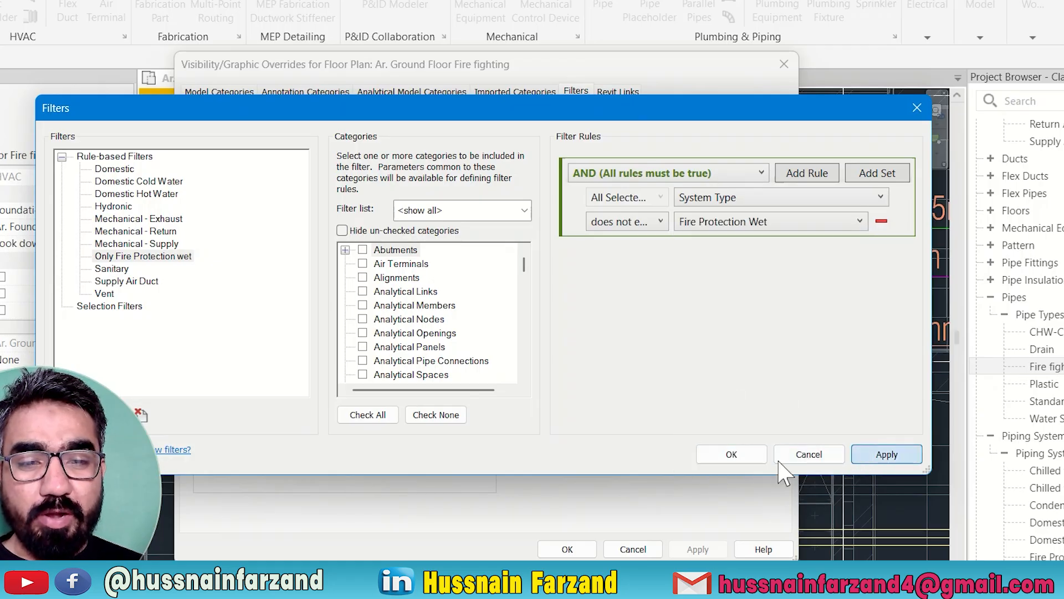
click(732, 454)
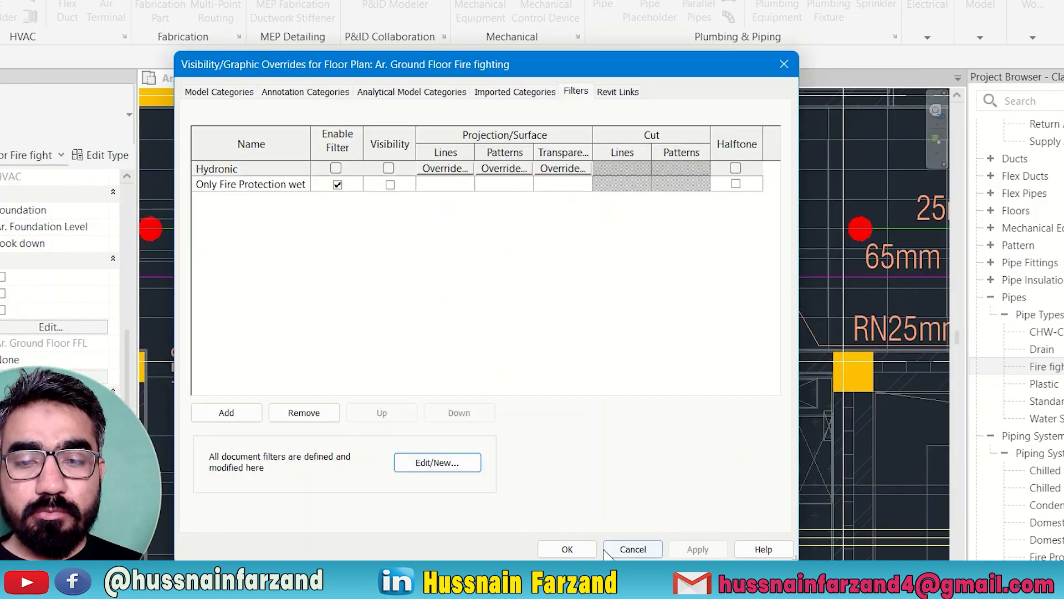
click(567, 549)
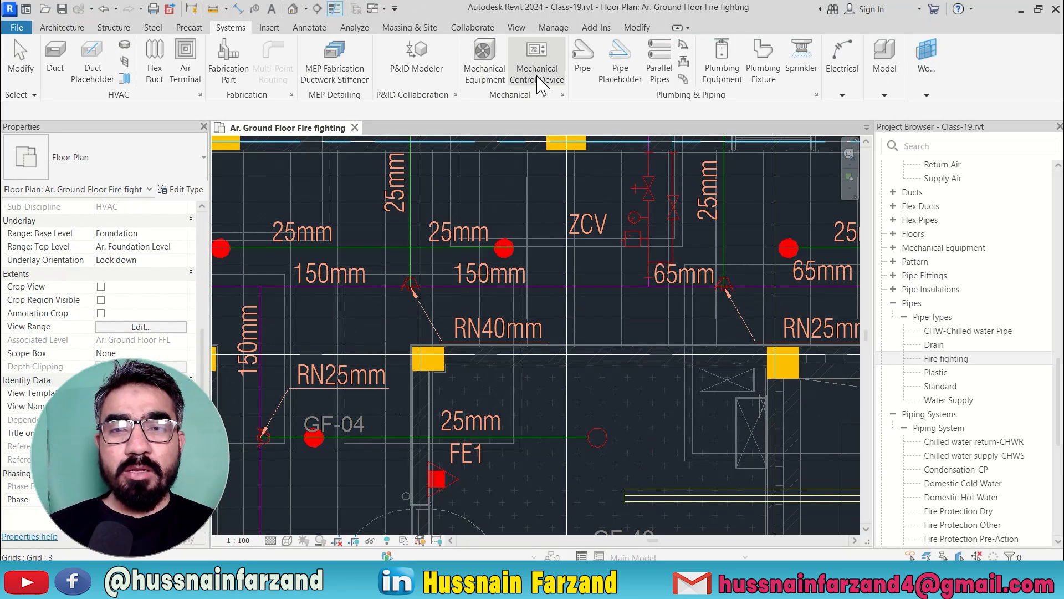
Step: Draw a 150 mm Fire fighting pipe at 3700 mm elevation along the CAD line from the ZCV to just past the vertical 150 mm branch
click(583, 55)
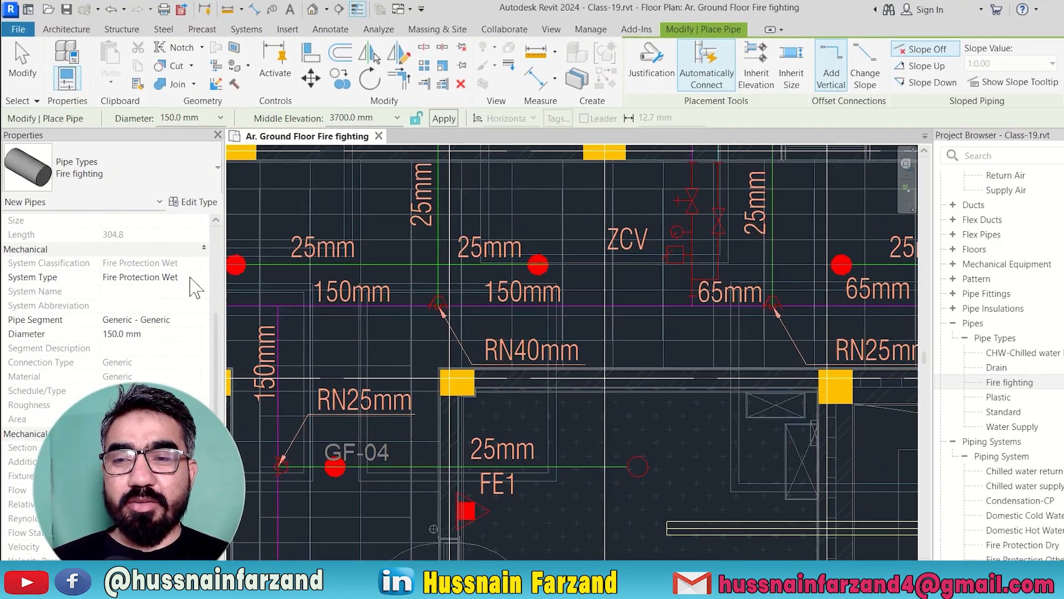
scroll(144, 277, up, 5)
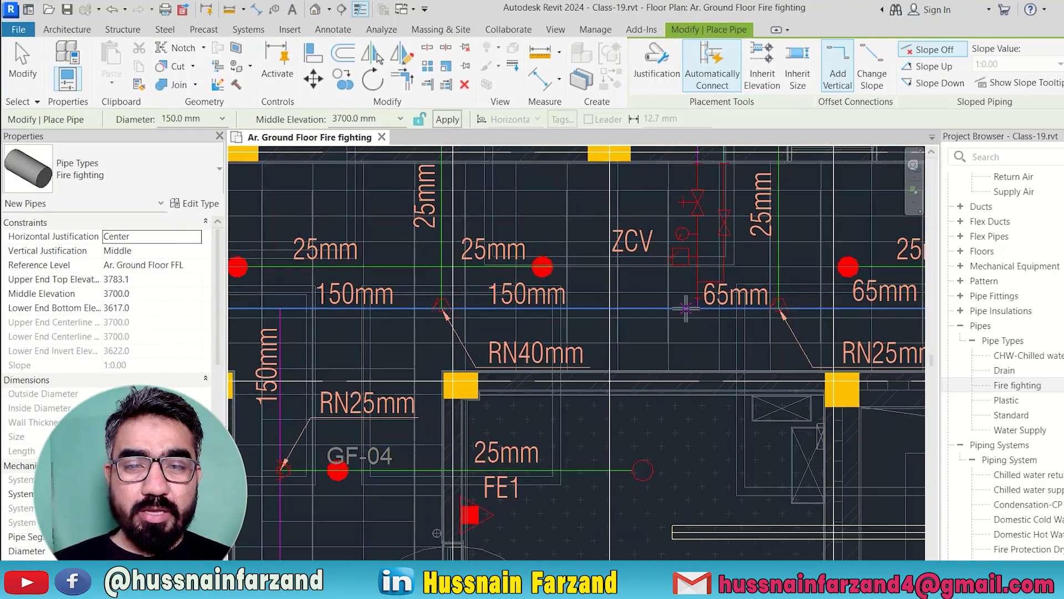
click(768, 345)
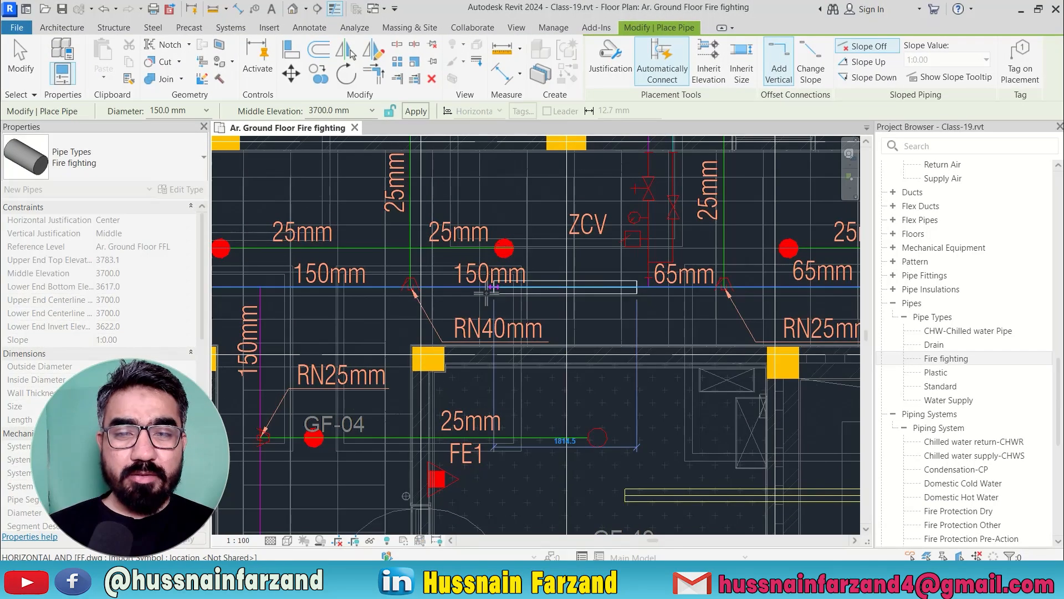
middle_drag(450, 288, 642, 294)
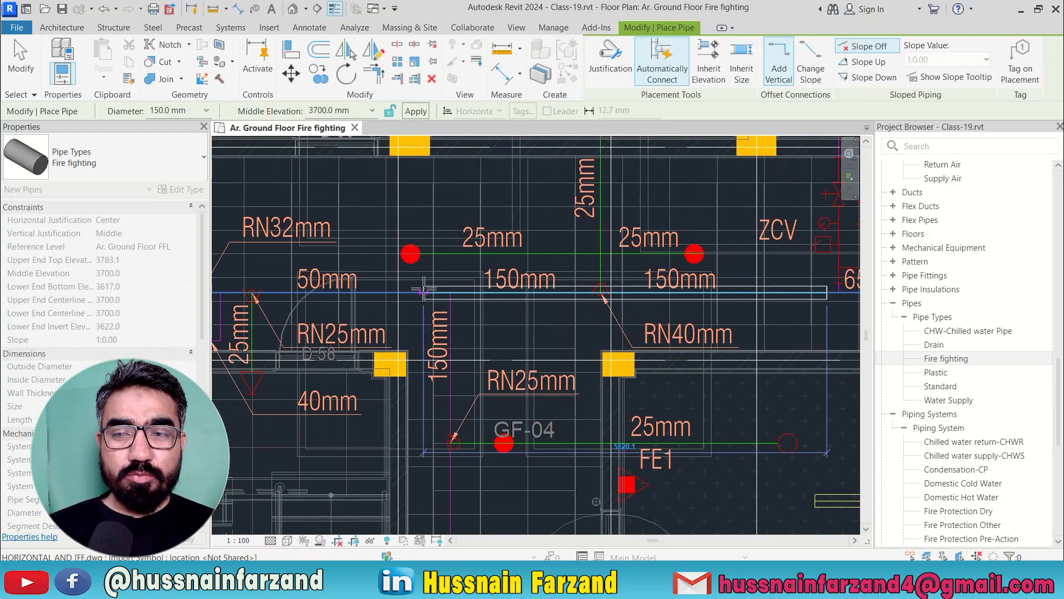
click(411, 290)
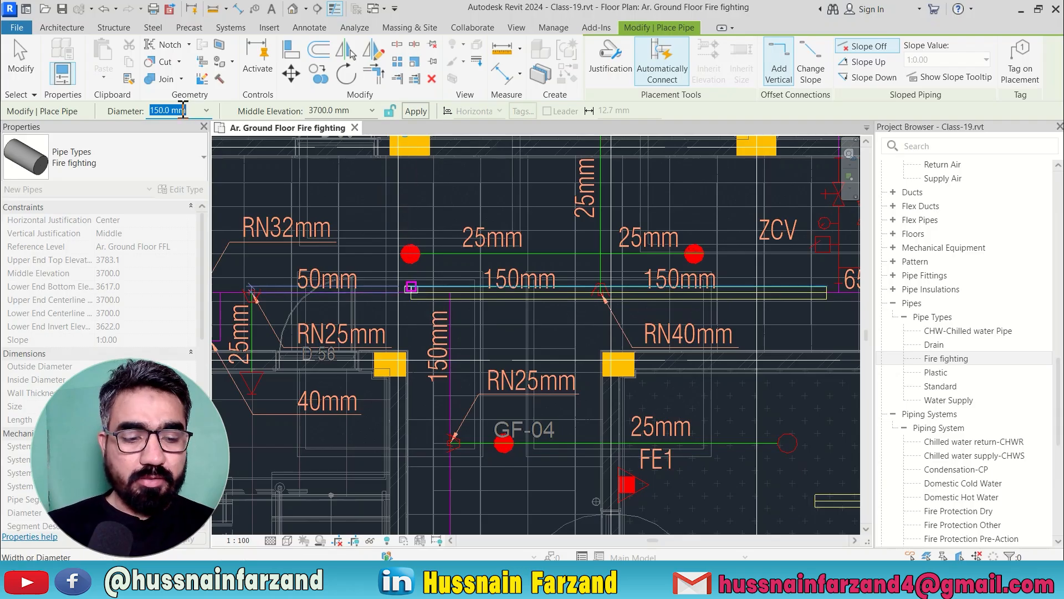
Step: Continue the main toward FHC II with a 50 mm pipe about 3000 mm long and a 40 mm pipe about 1330 mm long
middle_drag(383, 297, 573, 306)
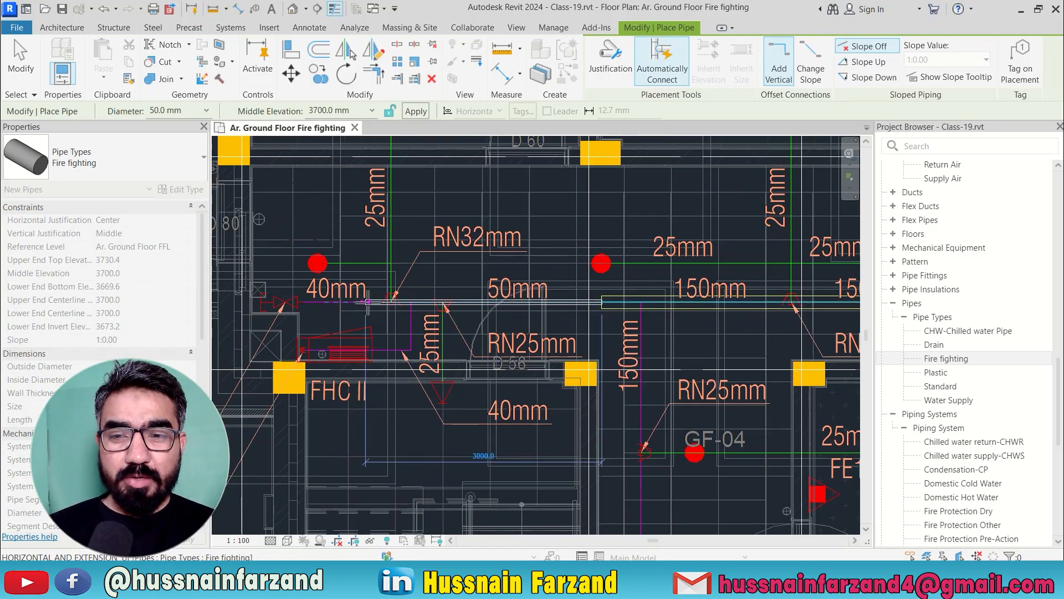
click(365, 301)
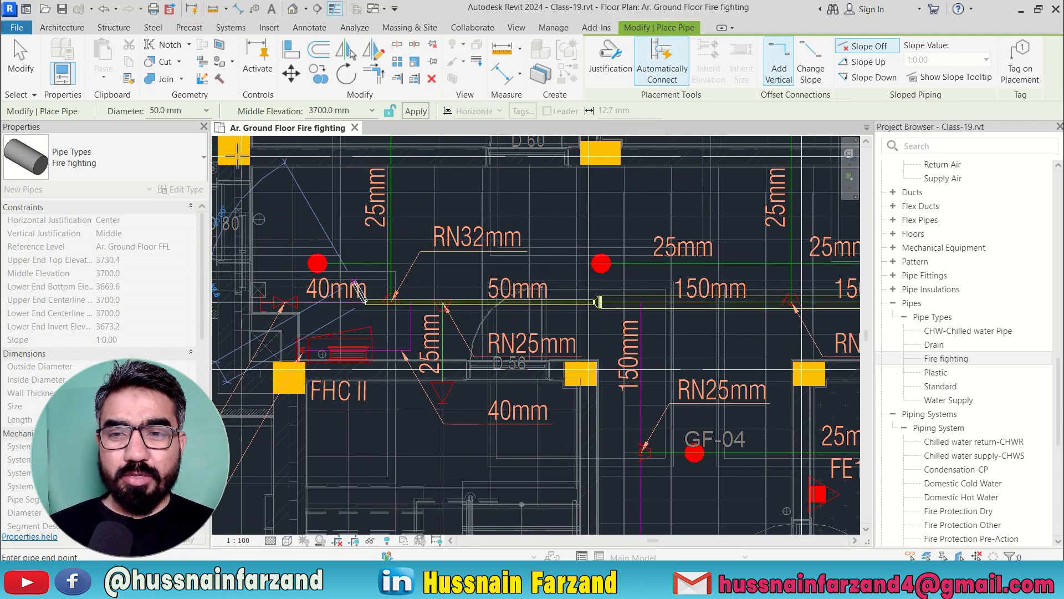
click(179, 110)
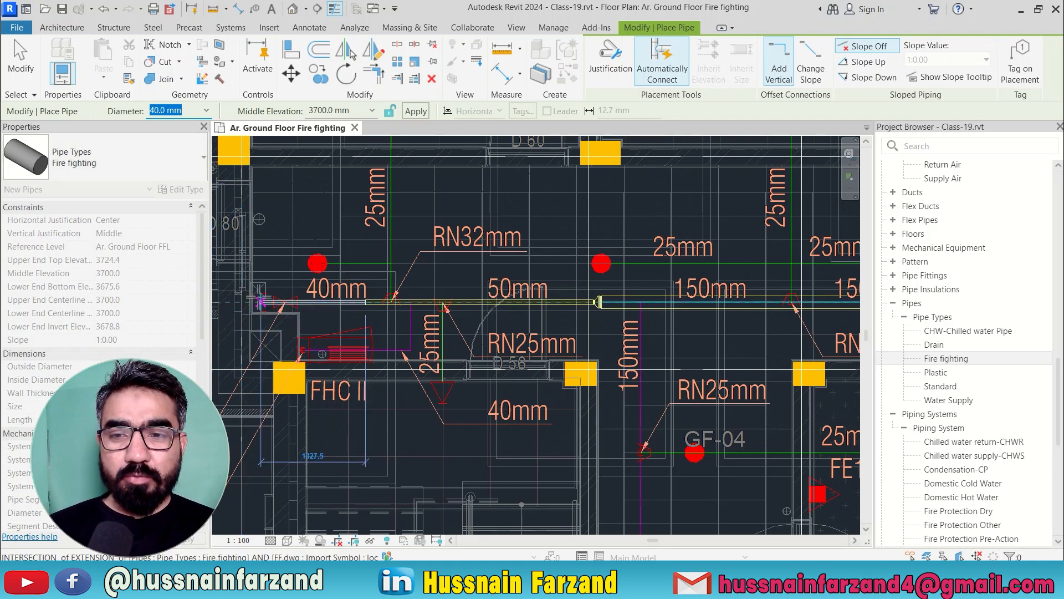
click(259, 302)
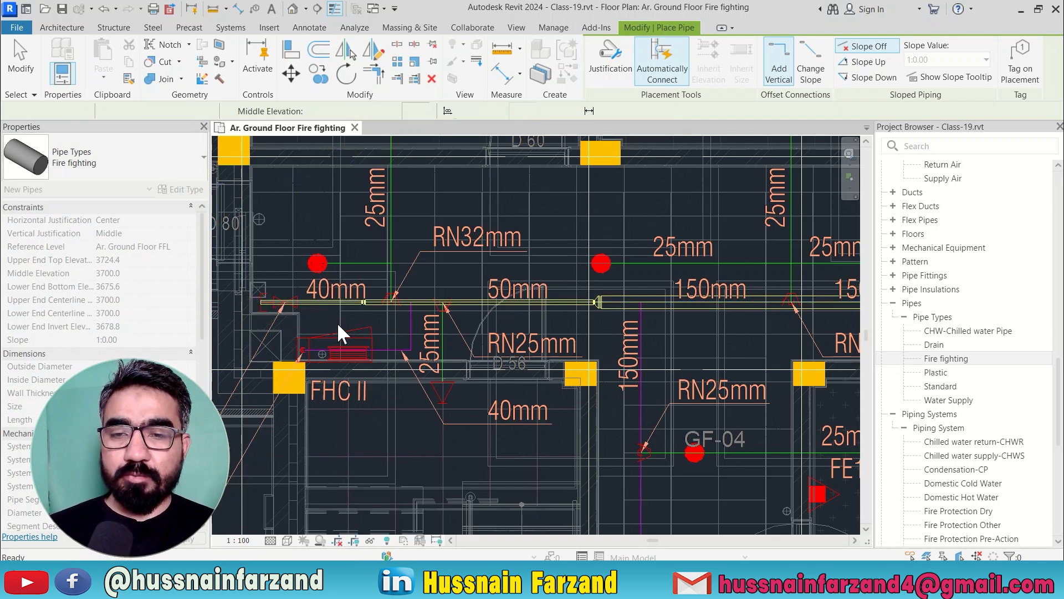
Step: Extend the 150 mm main from its end near the ZCV with a 65 mm pipe to just past the last RN40mm branch
scroll(355, 333, down, 4)
middle_drag(720, 331, 406, 331)
scroll(450, 305, up, 4)
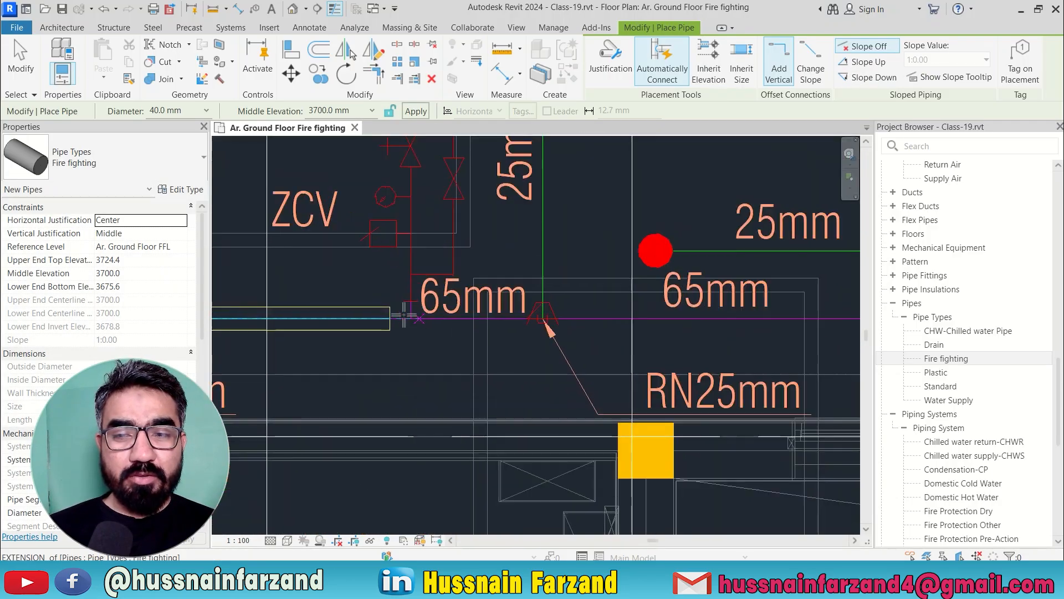
click(390, 318)
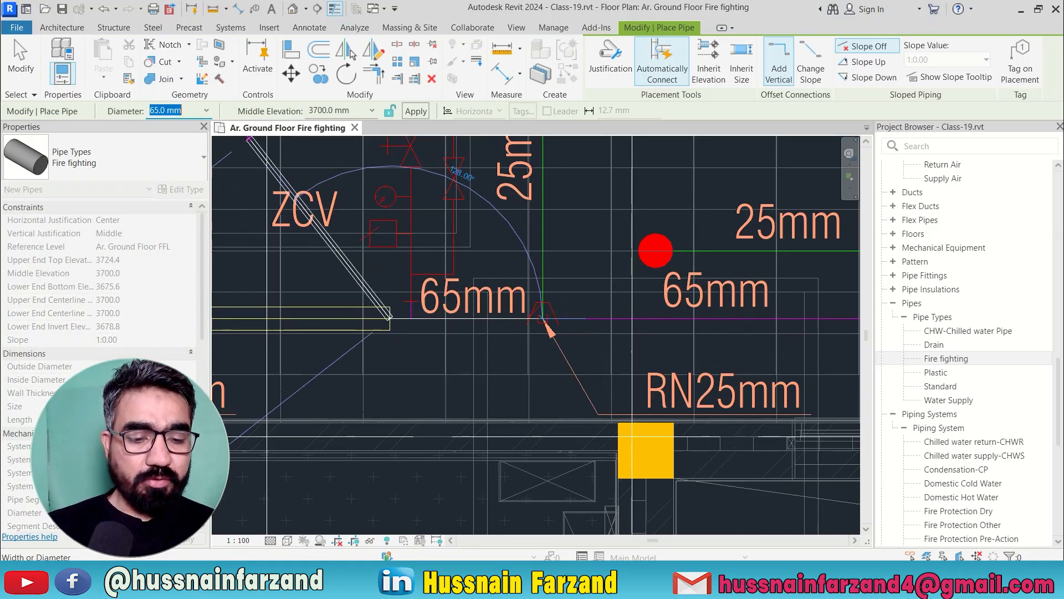
middle_drag(706, 323, 430, 320)
scroll(456, 309, down, 1)
scroll(464, 309, down, 1)
middle_drag(741, 316, 437, 318)
middle_drag(787, 313, 400, 316)
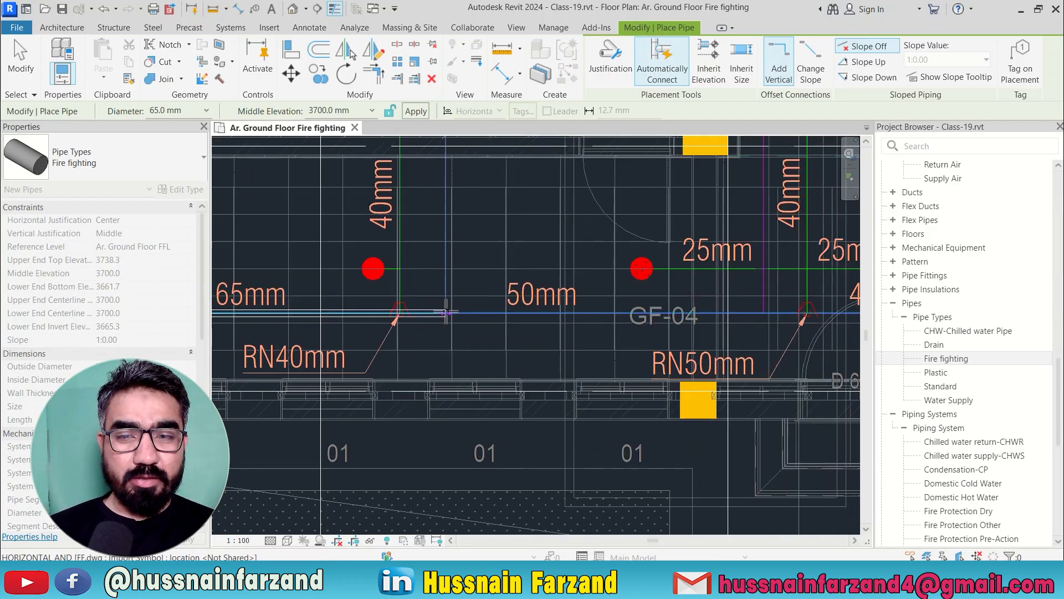
Step: Continue the 65 mm run with a 50 mm pipe along the CAD line to the wall at the F.V flushing valve
click(158, 110)
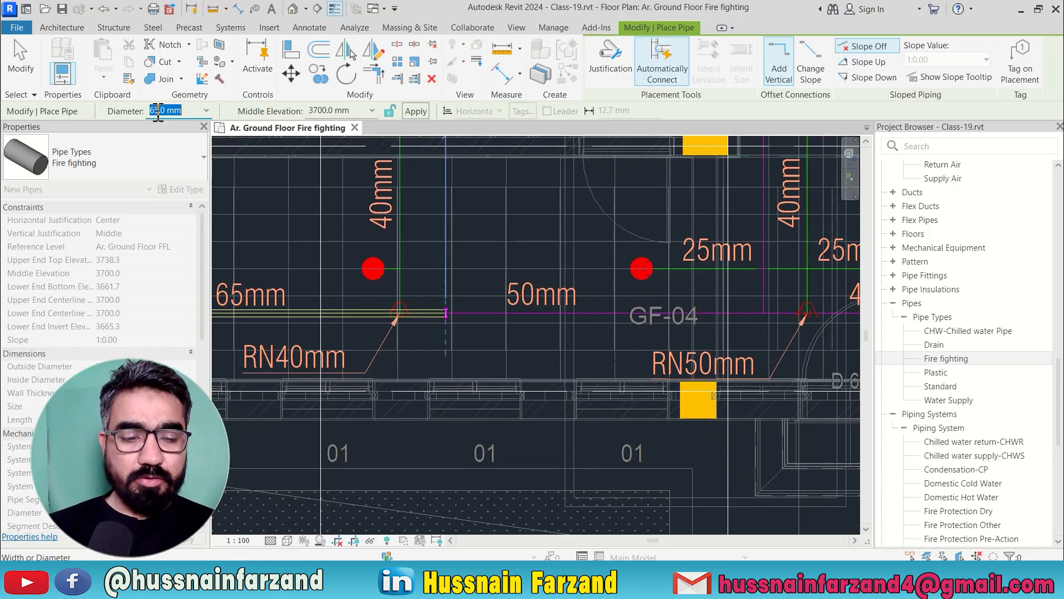
middle_drag(798, 328, 523, 328)
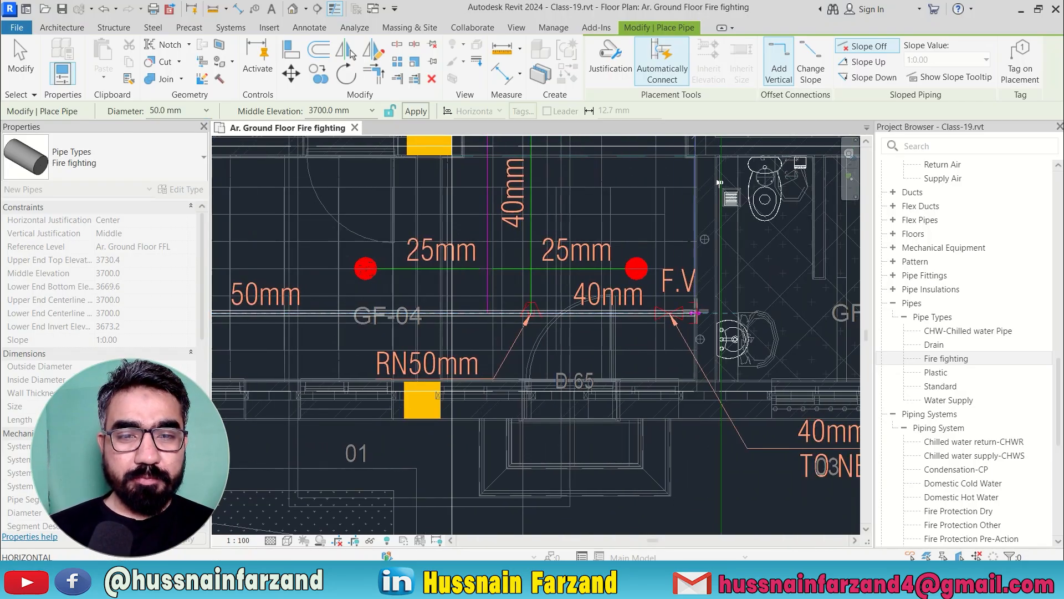
click(695, 313)
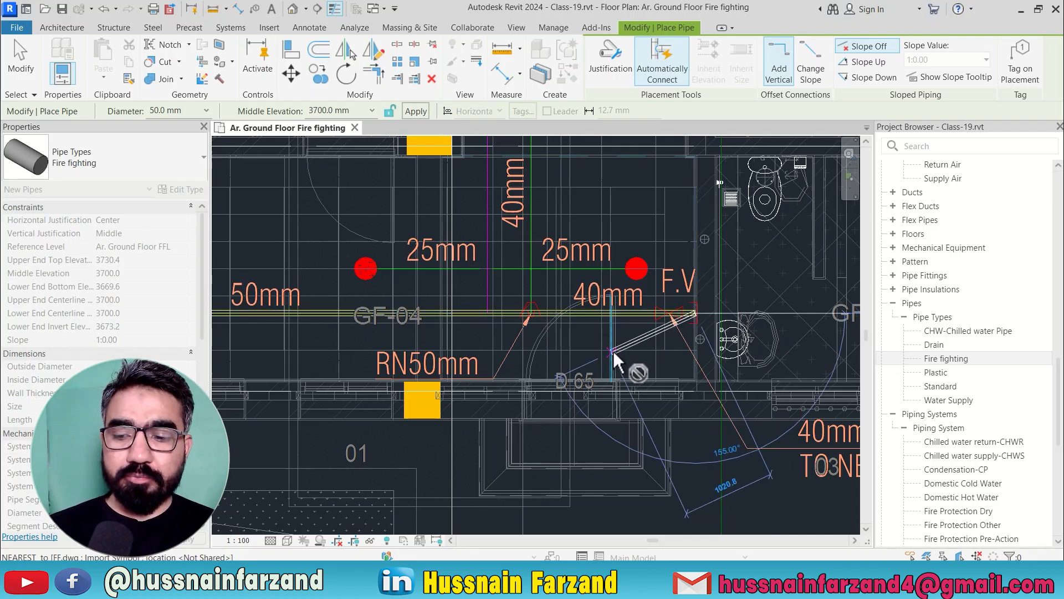
Step: Draw a 150 mm branch from the main down the GF-04 corridor to the CAD line's corner near the RN50mm branch
scroll(668, 321, down, 6)
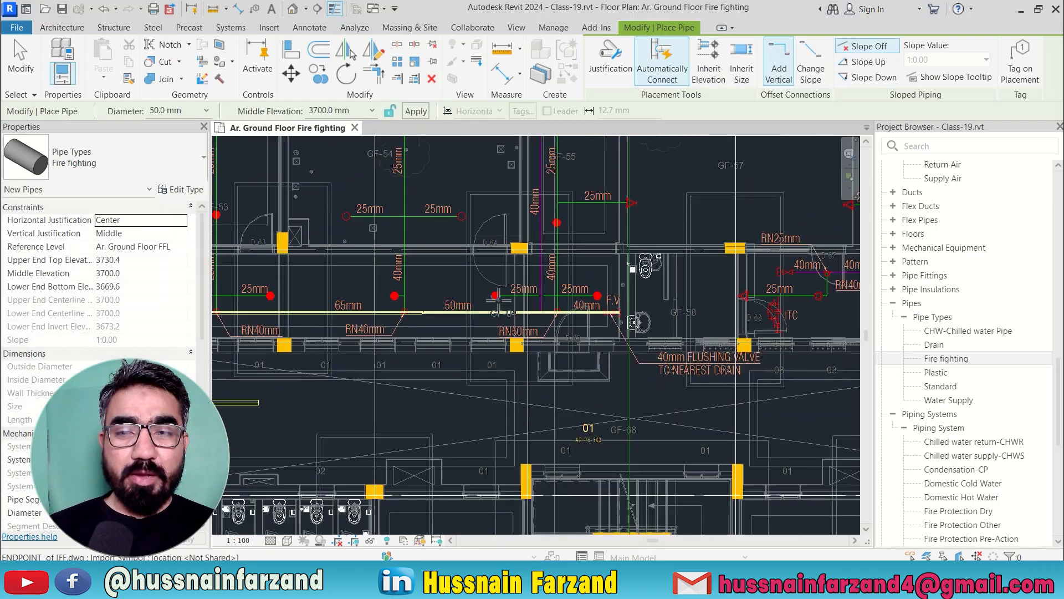
middle_drag(440, 316, 740, 323)
mouse_move(411, 373)
middle_down()
mouse_move(610, 324)
mouse_move(663, 290)
middle_up()
scroll(460, 246, up, 5)
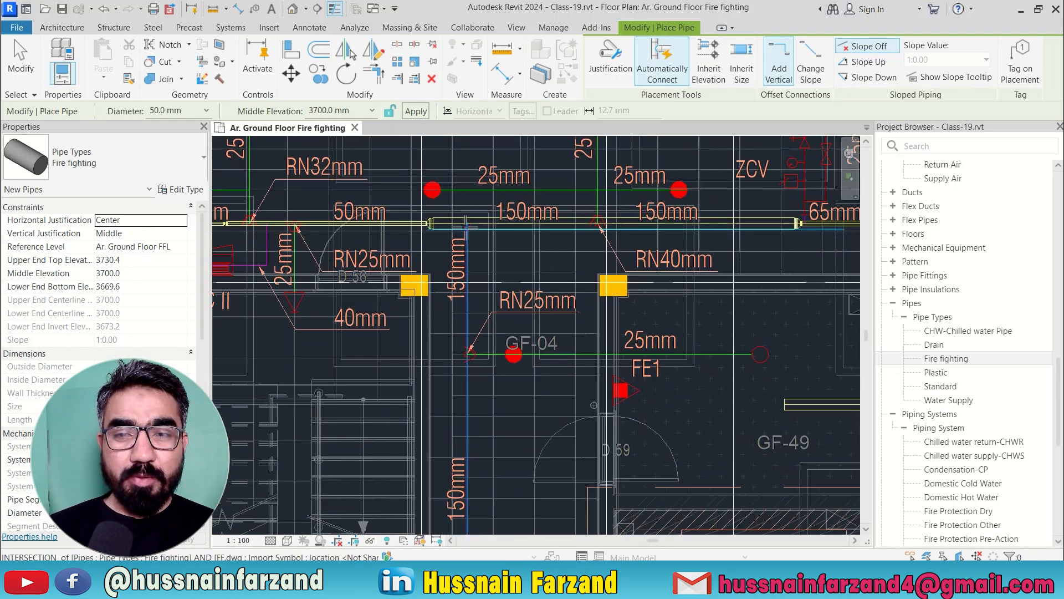
click(468, 221)
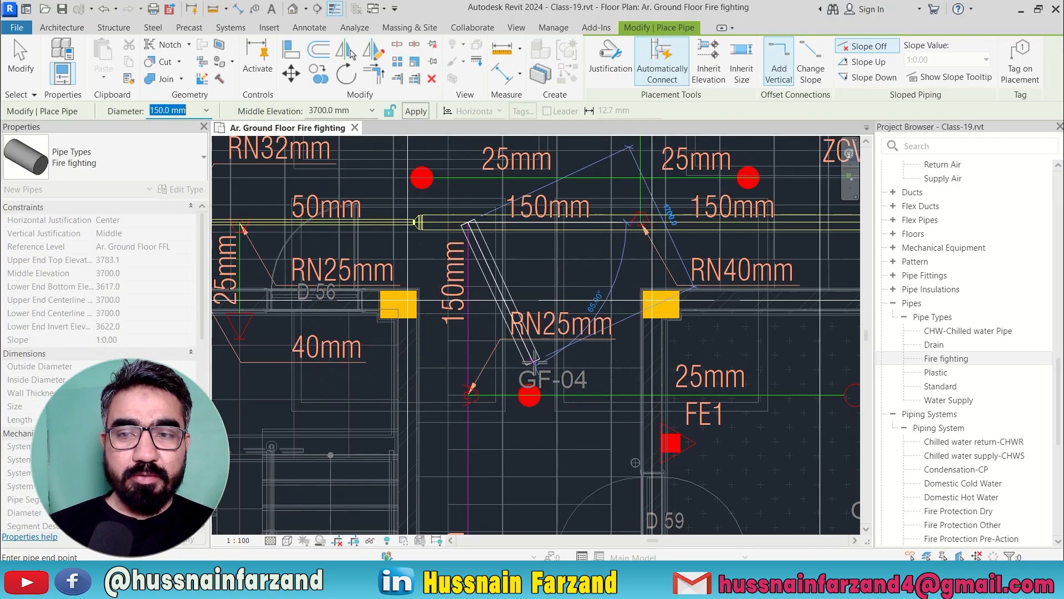
middle_drag(472, 379, 430, 231)
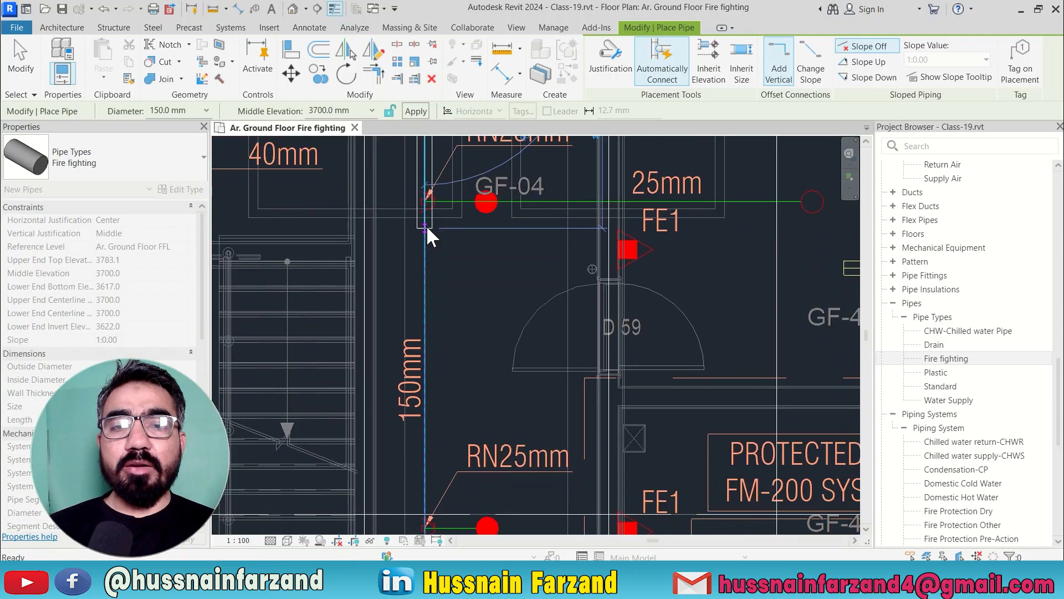
scroll(426, 237, down, 4)
mouse_move(439, 361)
middle_down()
mouse_move(398, 224)
mouse_move(383, 118)
middle_up()
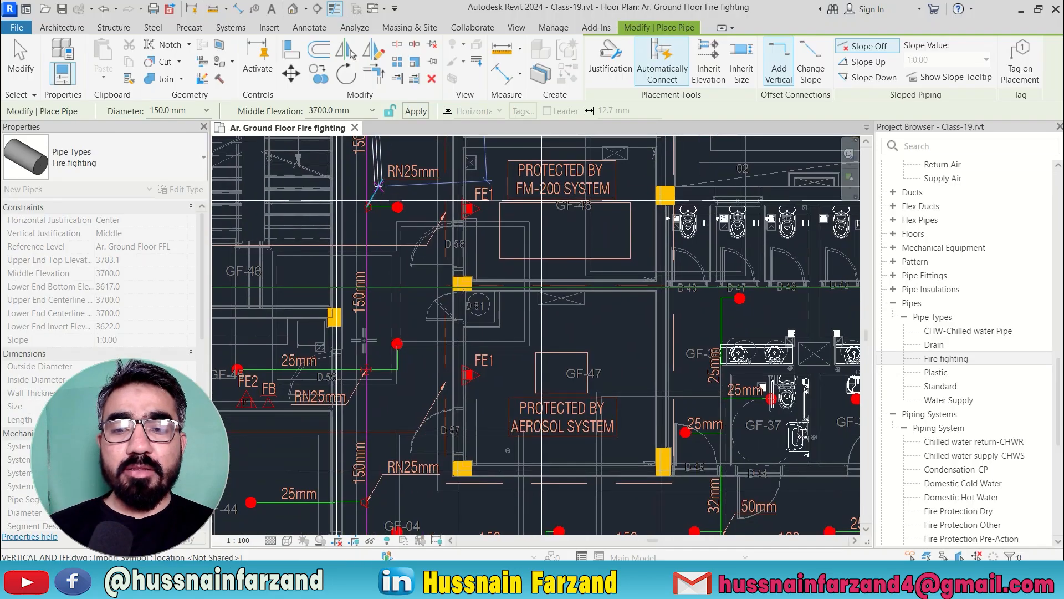
mouse_move(383, 375)
middle_down()
mouse_move(371, 257)
mouse_move(351, 275)
middle_up()
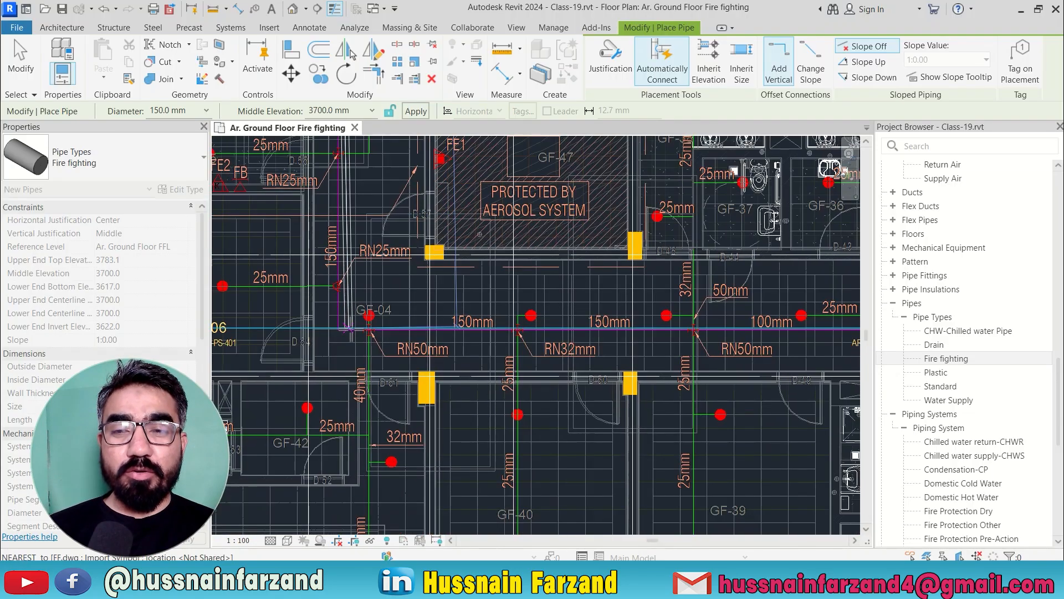
click(339, 329)
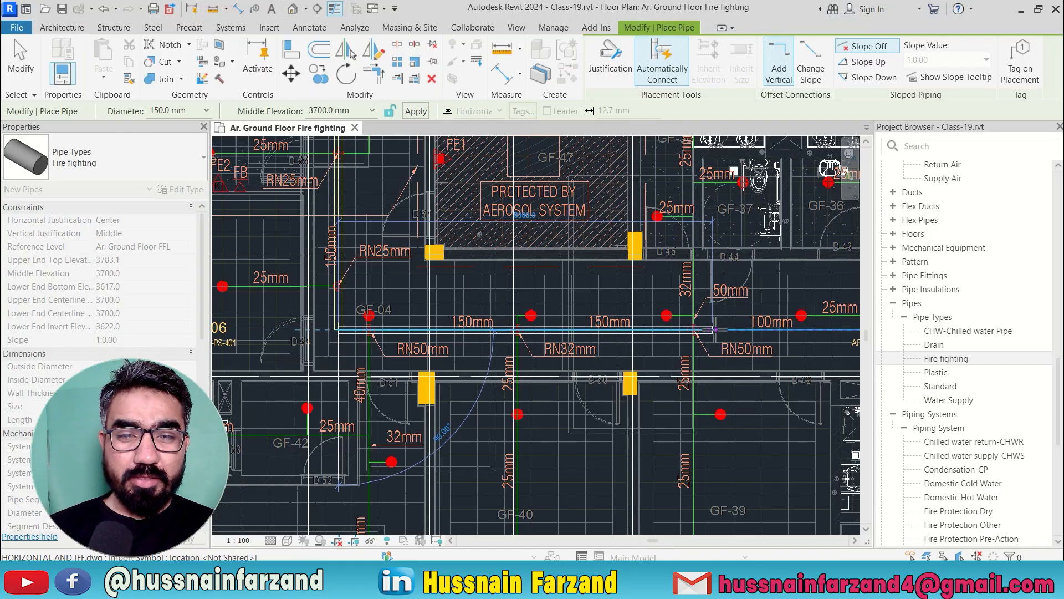
Step: Turn the 150 mm pipe along the corridor above rooms GF-40 and GF-39, ending just past the RN50mm branch before the 100 mm section
click(713, 330)
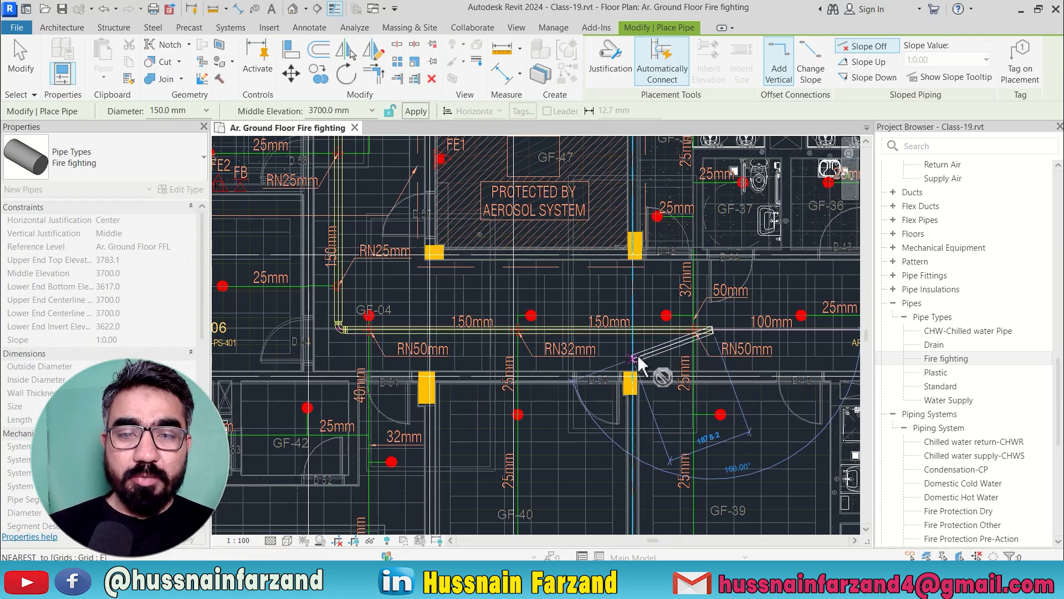
scroll(637, 357, down, 5)
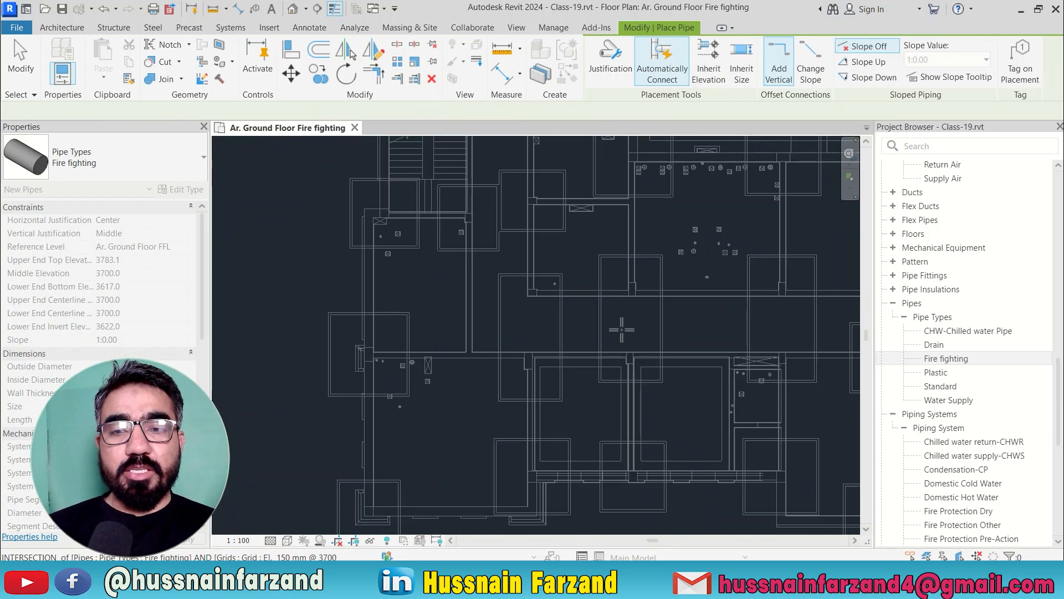
middle_drag(519, 244, 473, 350)
middle_drag(510, 304, 482, 366)
mouse_move(486, 279)
middle_down()
mouse_move(408, 316)
mouse_move(417, 358)
middle_up()
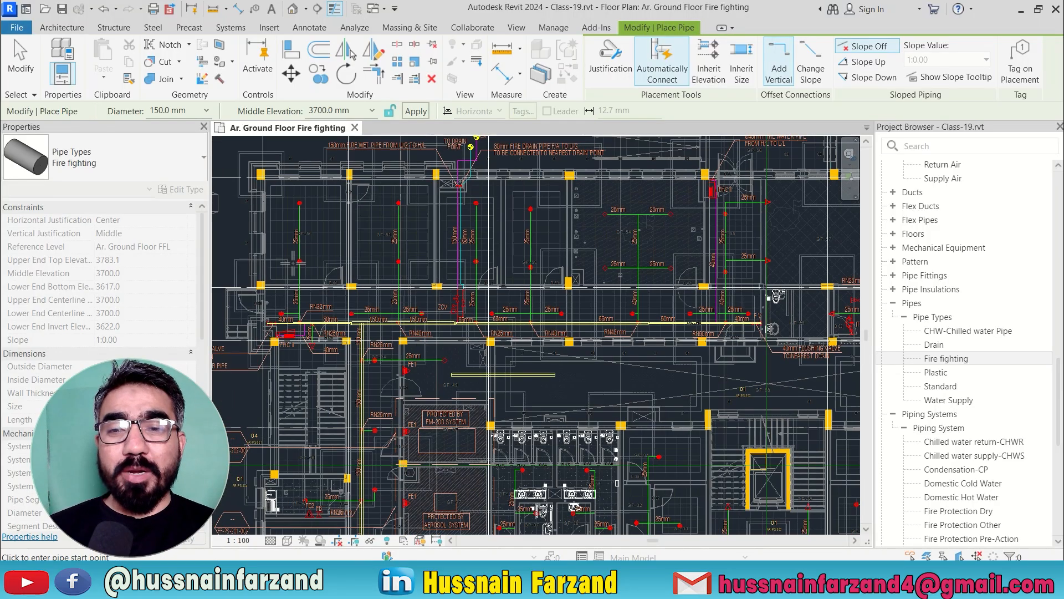
Step: Open the Ar. Ground Floor FFL ceiling plan from the Coordination discipline and view the whole floor
scroll(893, 224, up, 15)
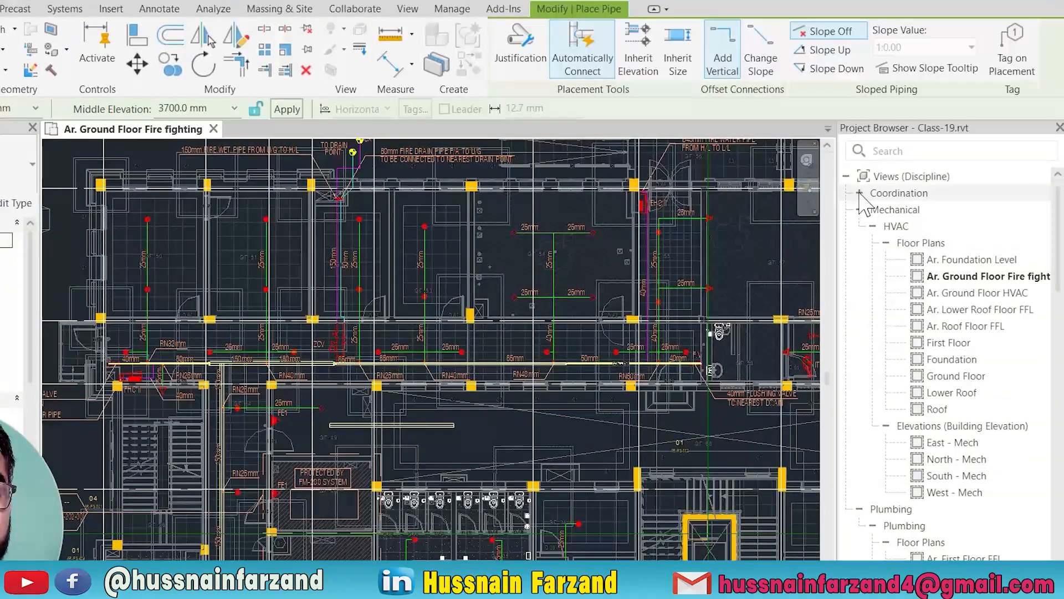
click(860, 193)
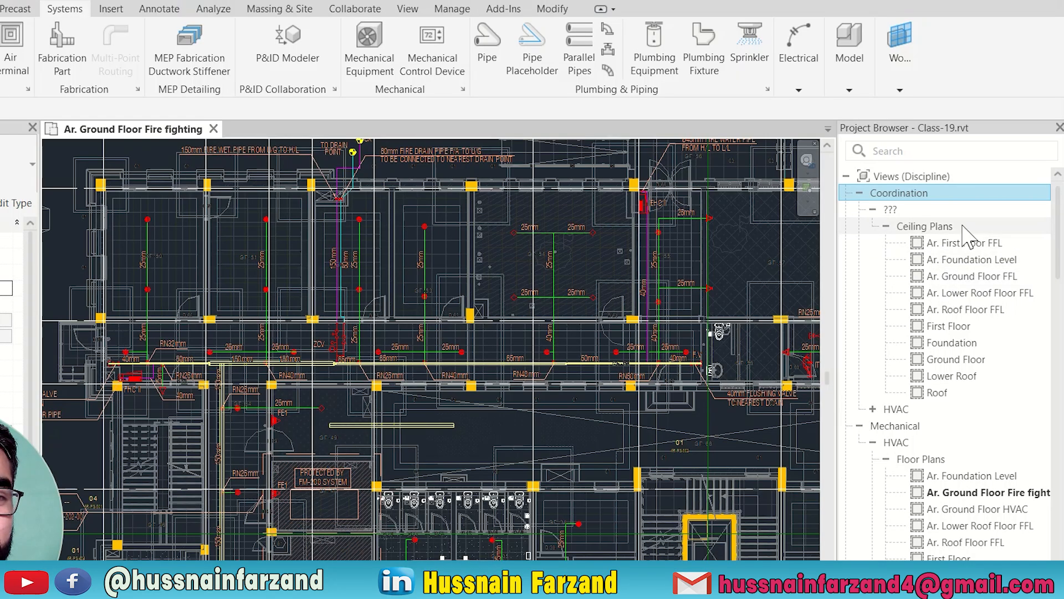
click(942, 277)
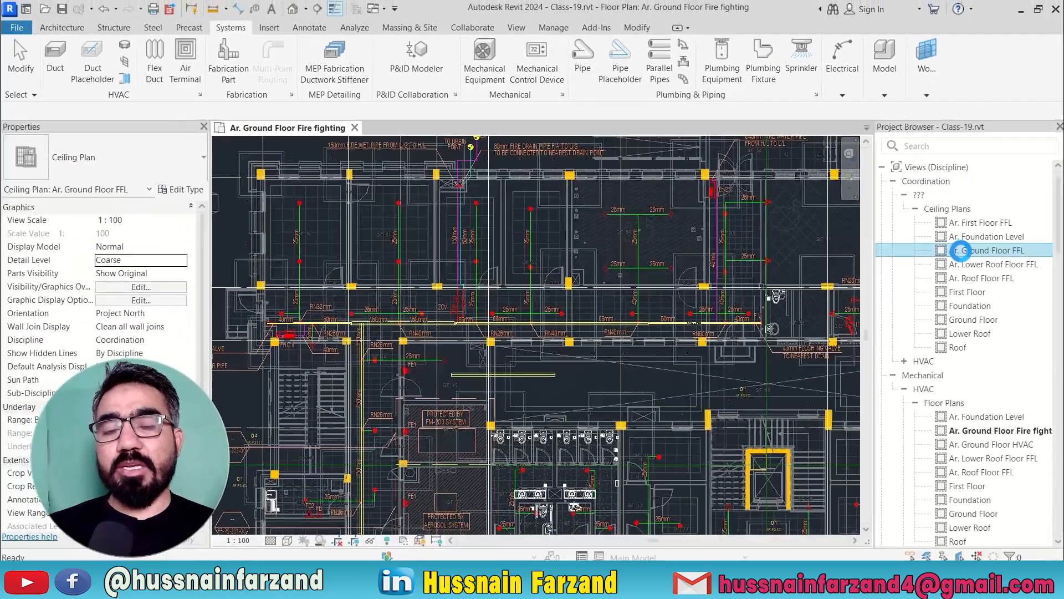
double_click(960, 250)
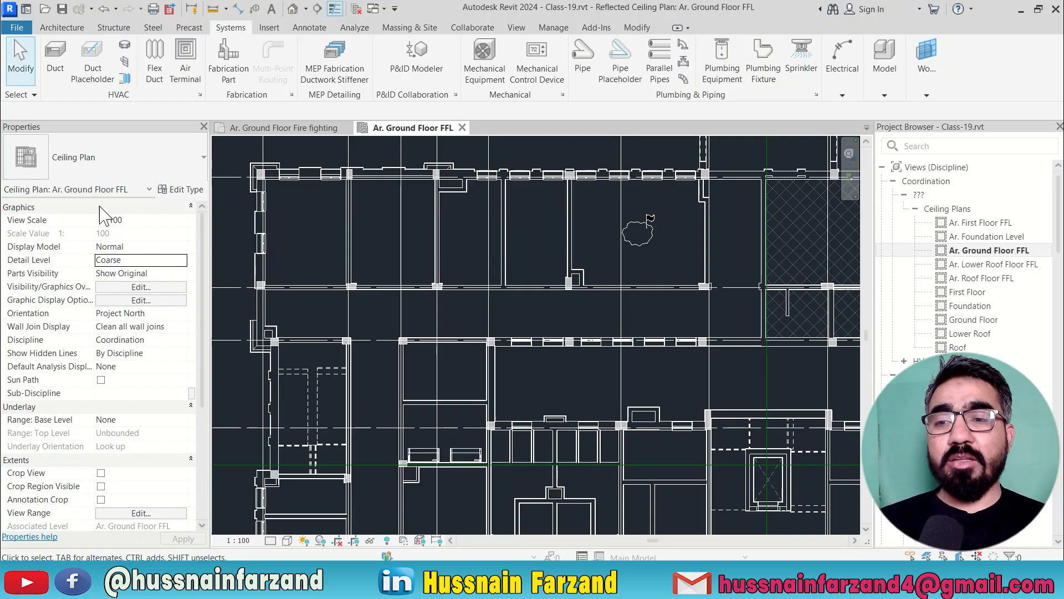
scroll(396, 290, down, 2)
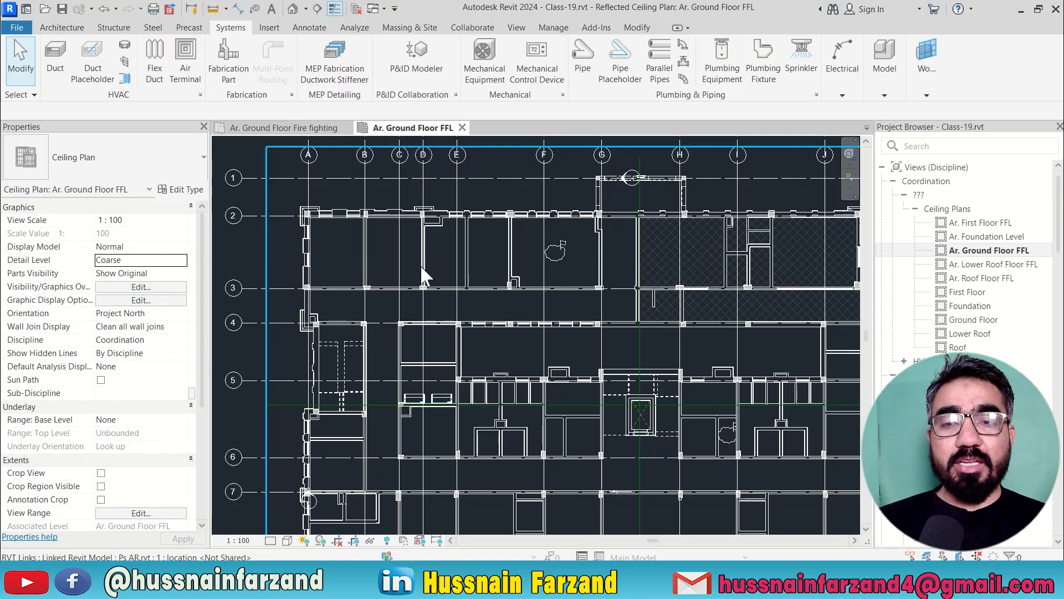
middle_drag(460, 295, 382, 258)
scroll(384, 258, down, 3)
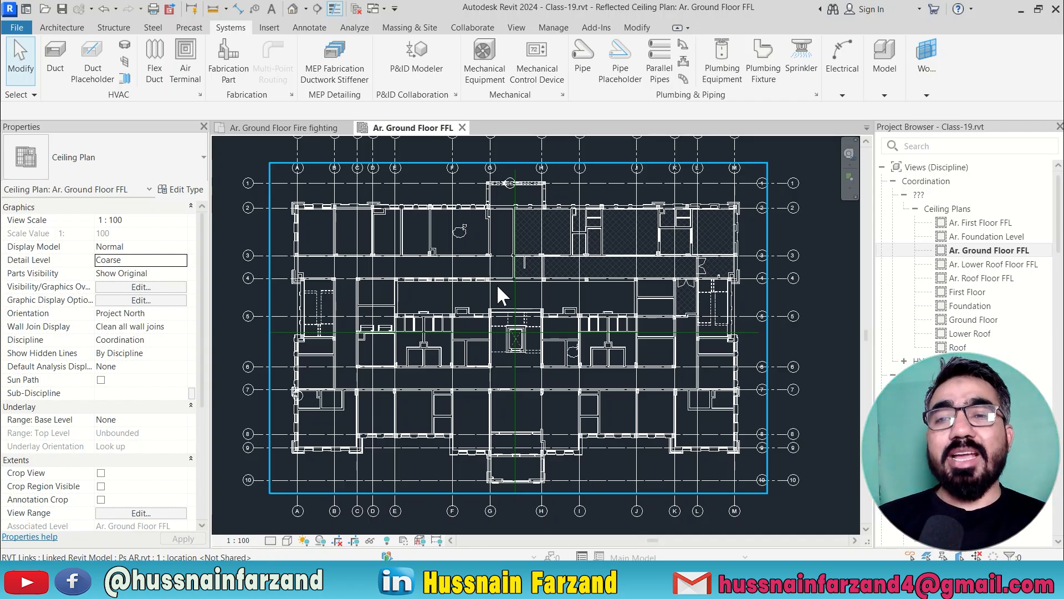
Step: Start linking a CAD file and choose FF.dwg from the MEP CAD Project 3 folder inside Desktop's Revit MEP practice files
click(269, 28)
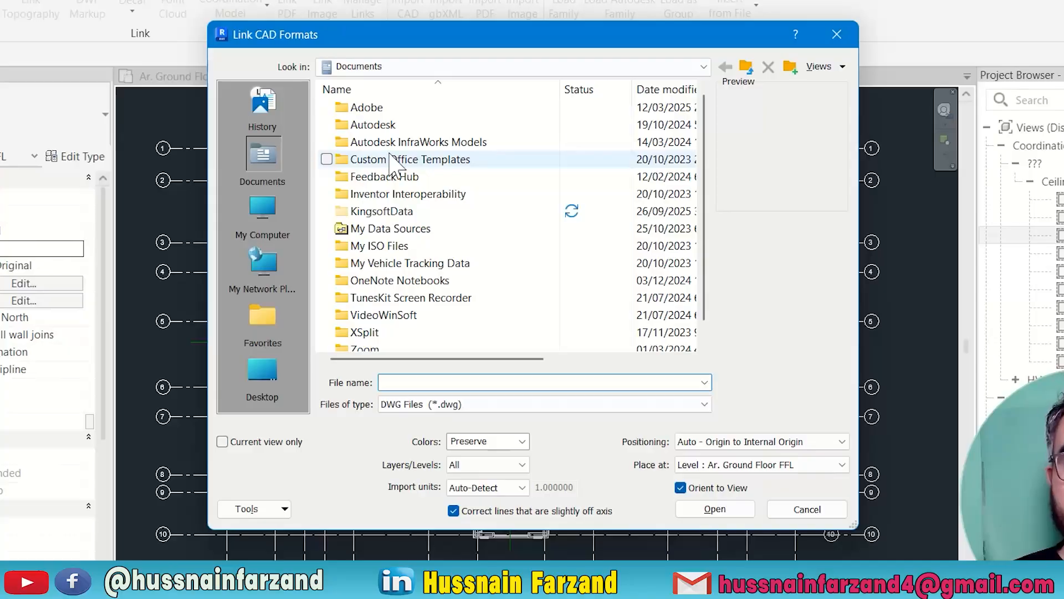
click(270, 374)
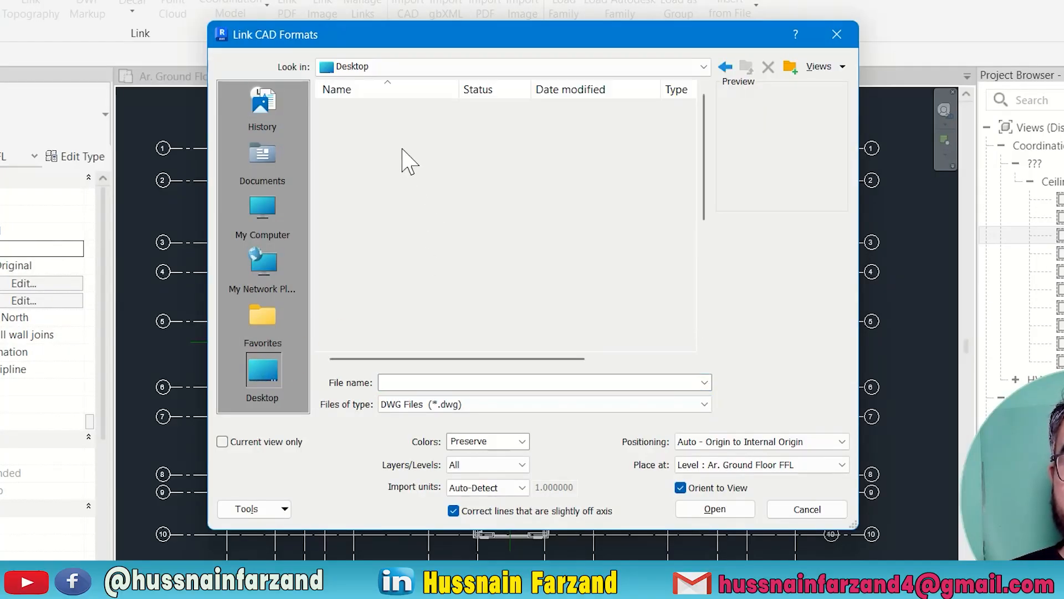
scroll(366, 310, down, 5)
click(366, 315)
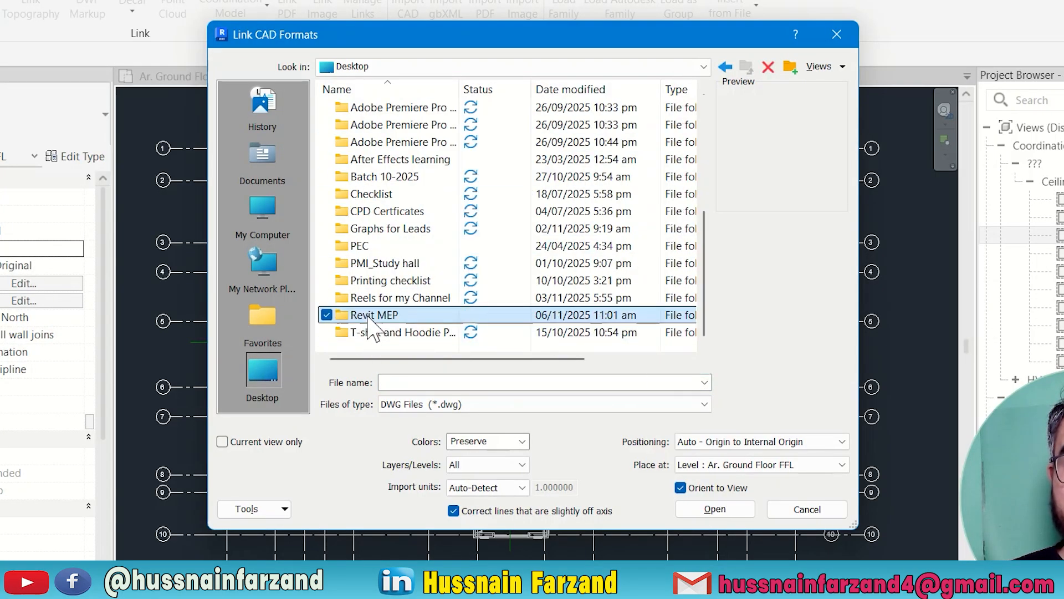
double_click(366, 315)
scroll(355, 166, down, 3)
click(396, 315)
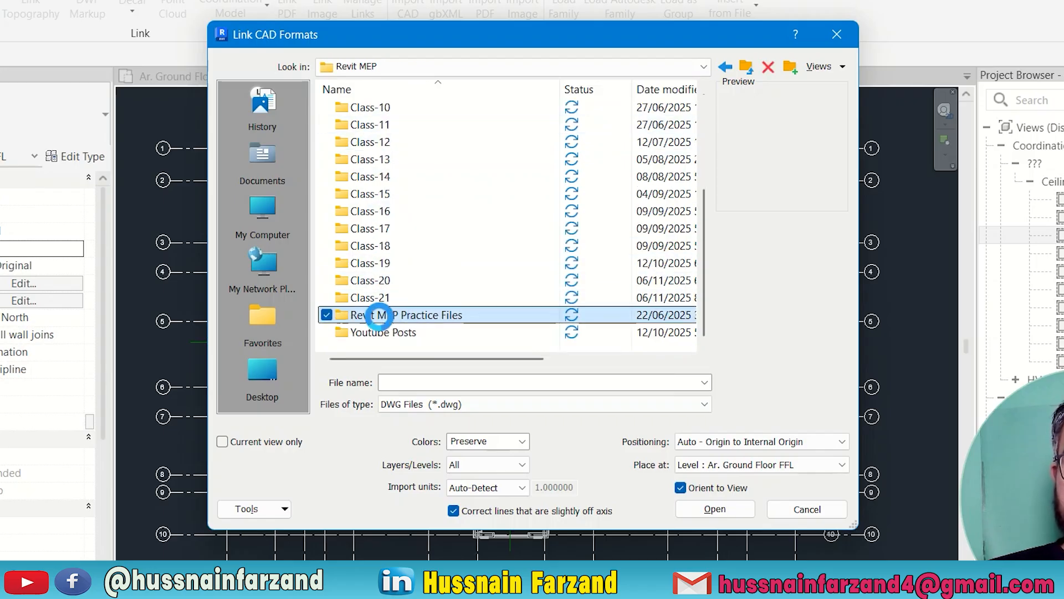
double_click(396, 315)
double_click(375, 106)
double_click(338, 107)
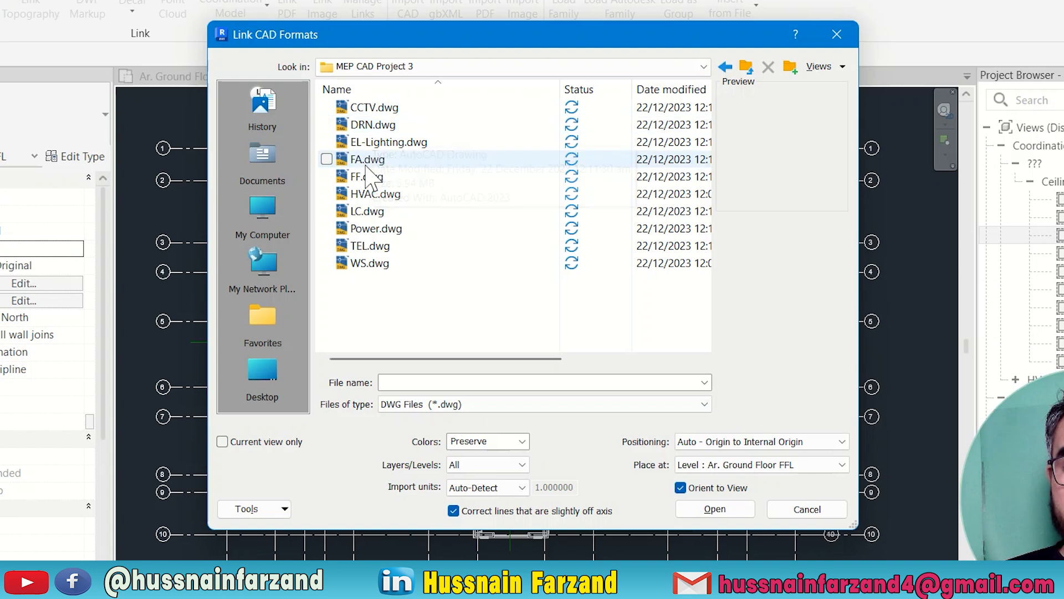
click(367, 177)
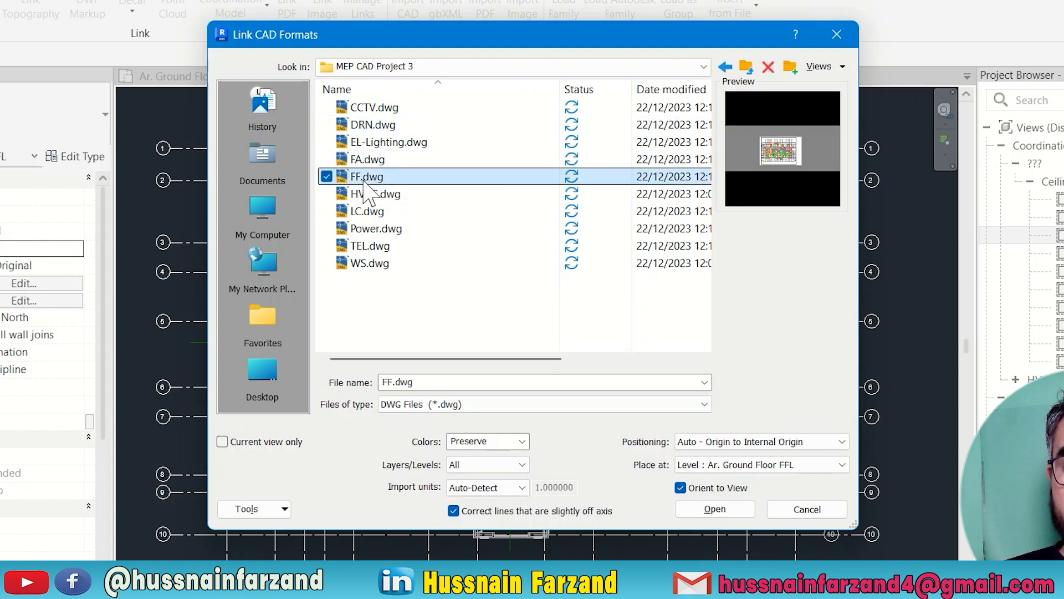
Step: Link FF.dwg to the current view only with automatic positioning, Orient to View and off-axis line correction off, accepting a new instance
click(681, 488)
click(453, 510)
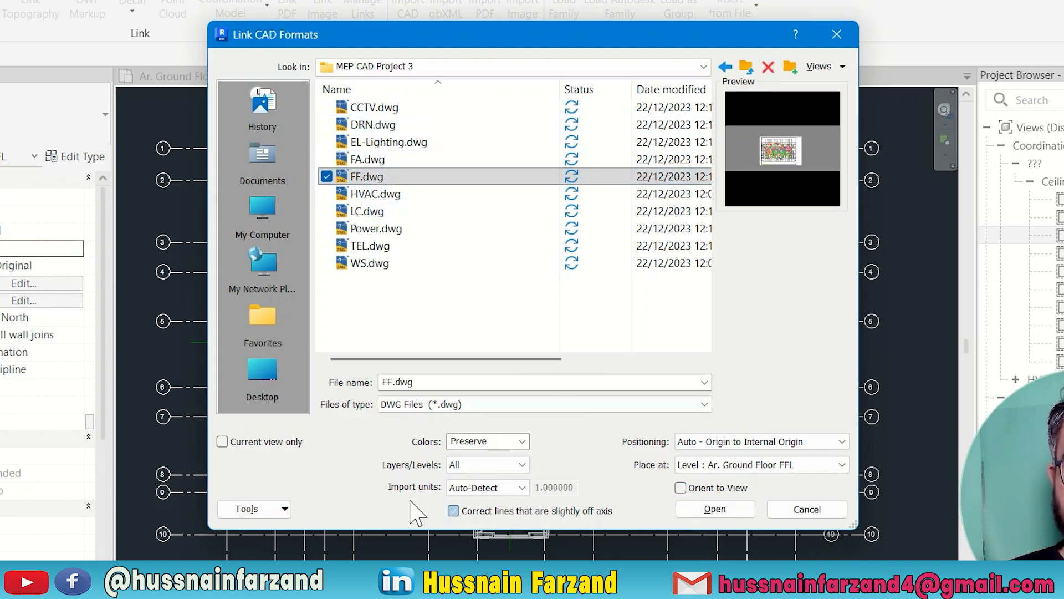
click(223, 442)
click(754, 442)
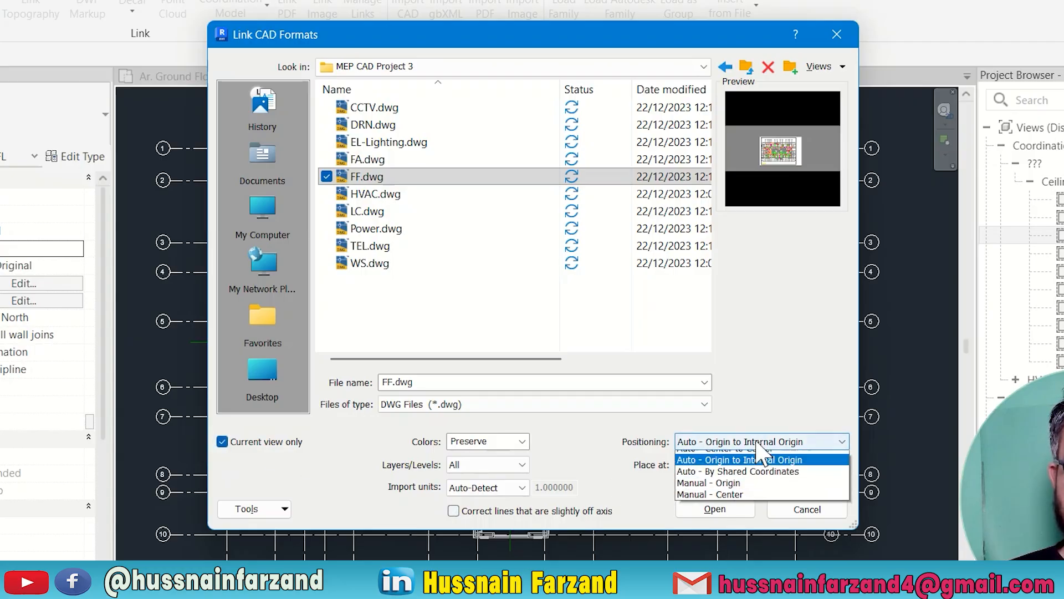
click(725, 457)
click(713, 509)
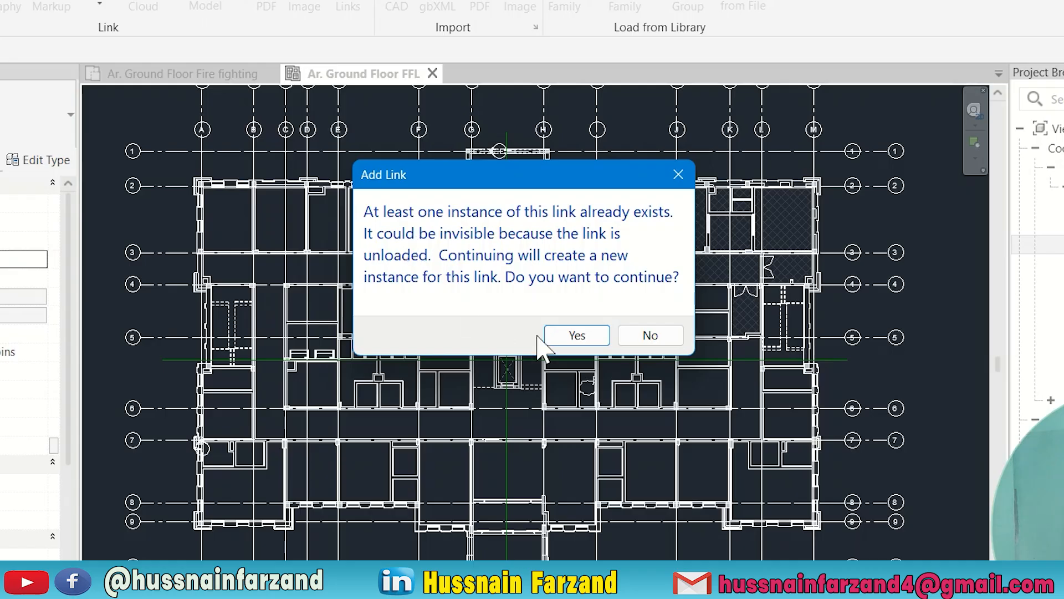
click(571, 336)
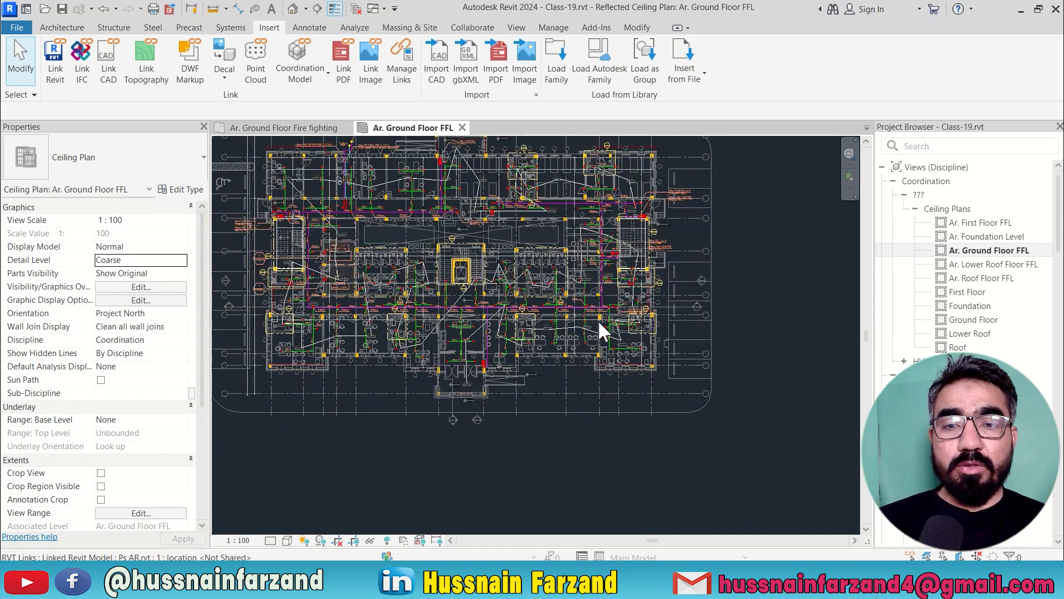
Step: Move the linked FF.dwg from its grid A and 1 intersection onto the matching grid intersection of the model
scroll(568, 307, down, 3)
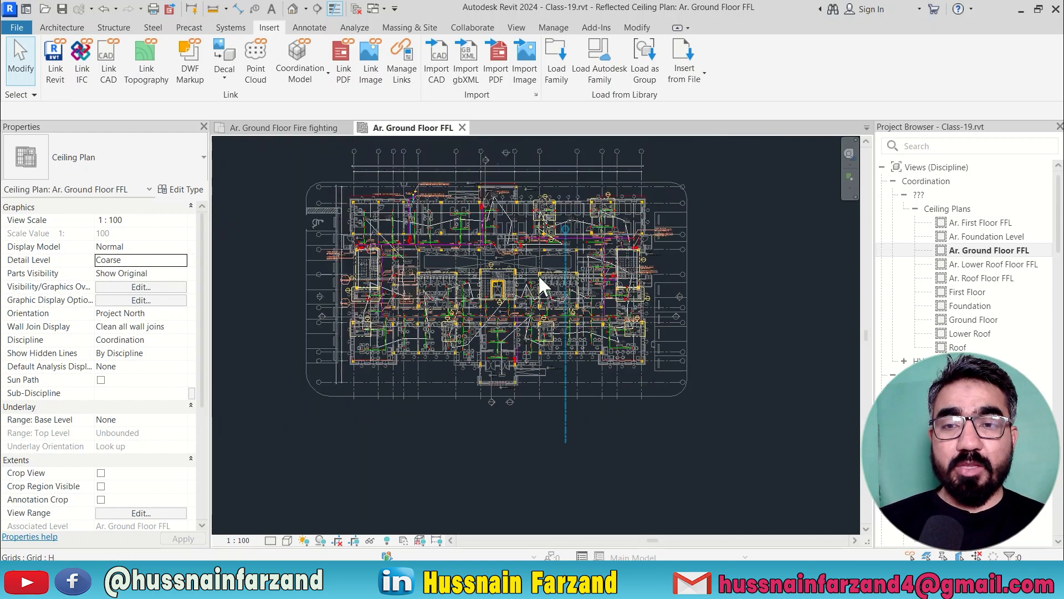
click(343, 181)
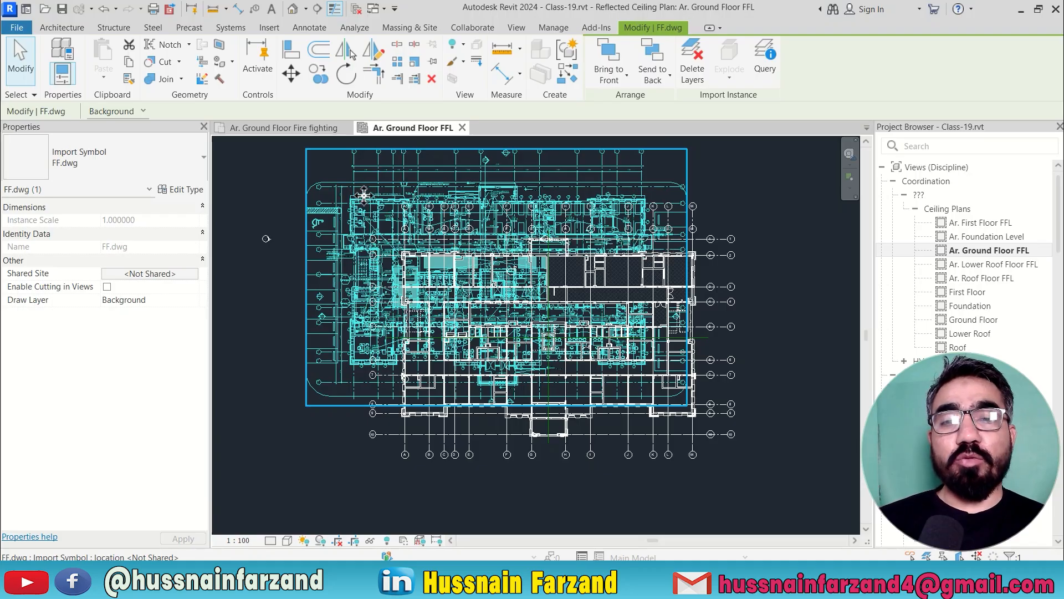
click(290, 78)
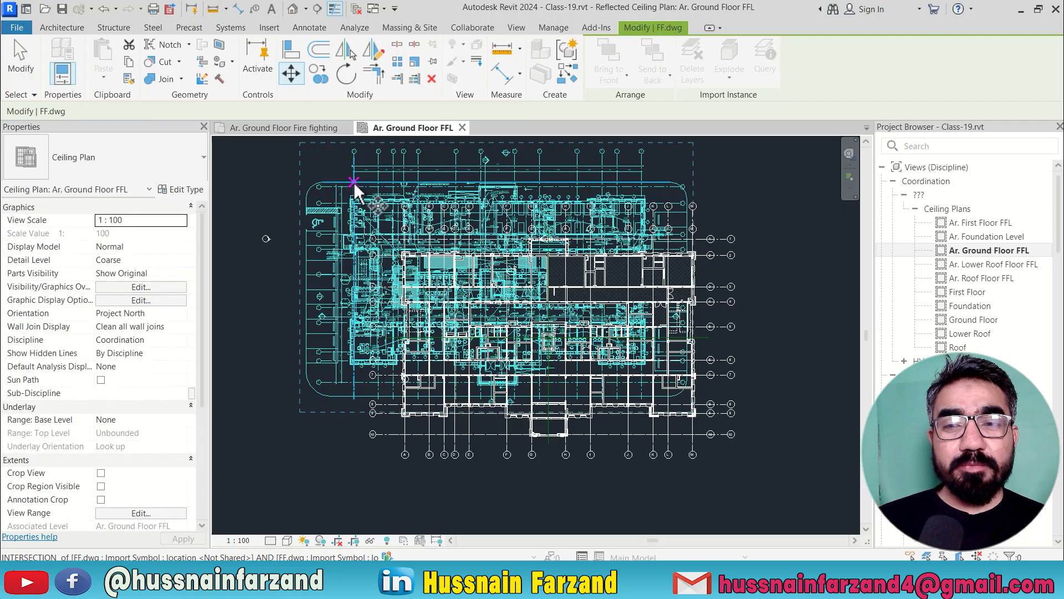
click(353, 186)
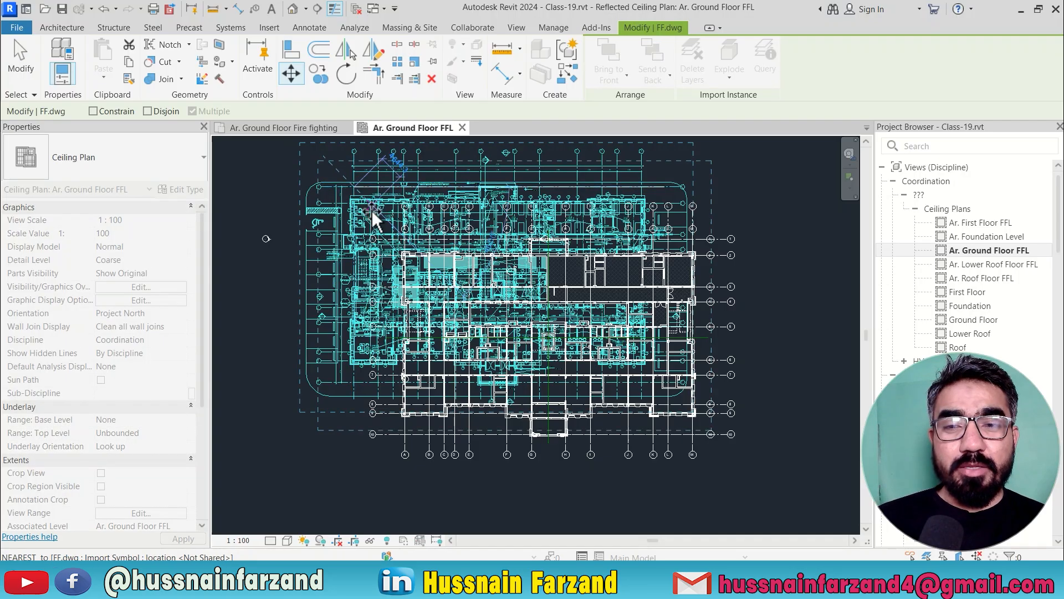
click(406, 238)
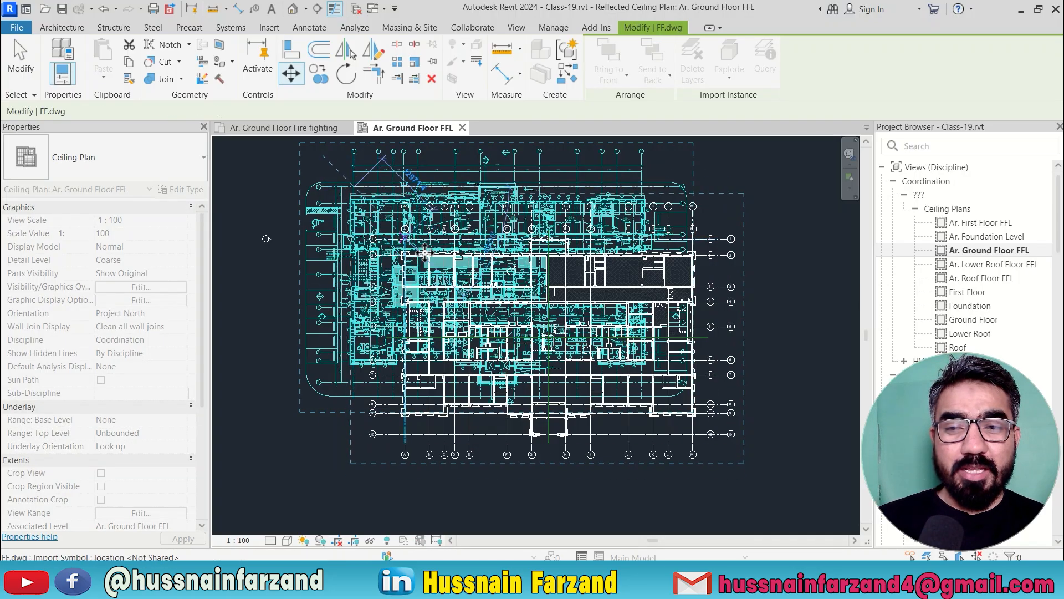
Step: Nudge the linked FF.dwg down in small increments until its grid line 1 coincides with the model's grid line 1
scroll(397, 238, up, 5)
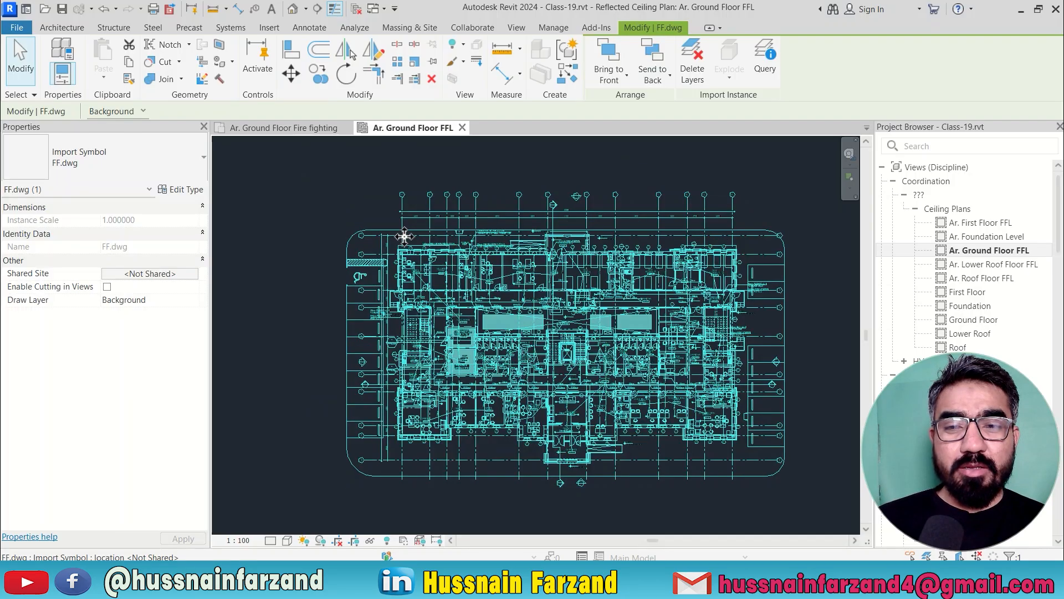
scroll(434, 212, up, 2)
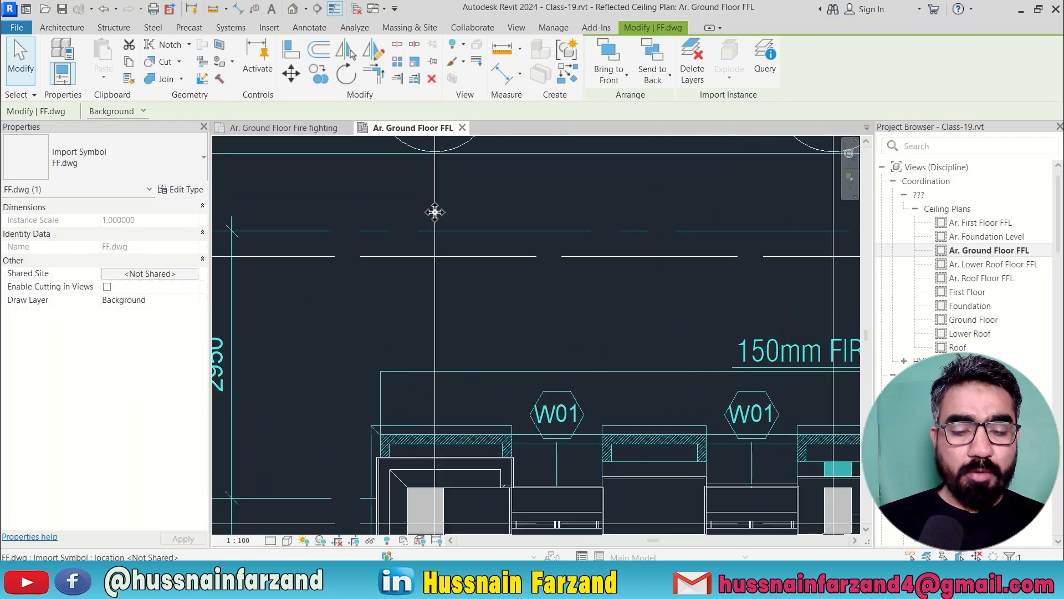
key(Down)
key(Down)
key(Down)
key(Down)
key(Down)
key(Down)
key(Down)
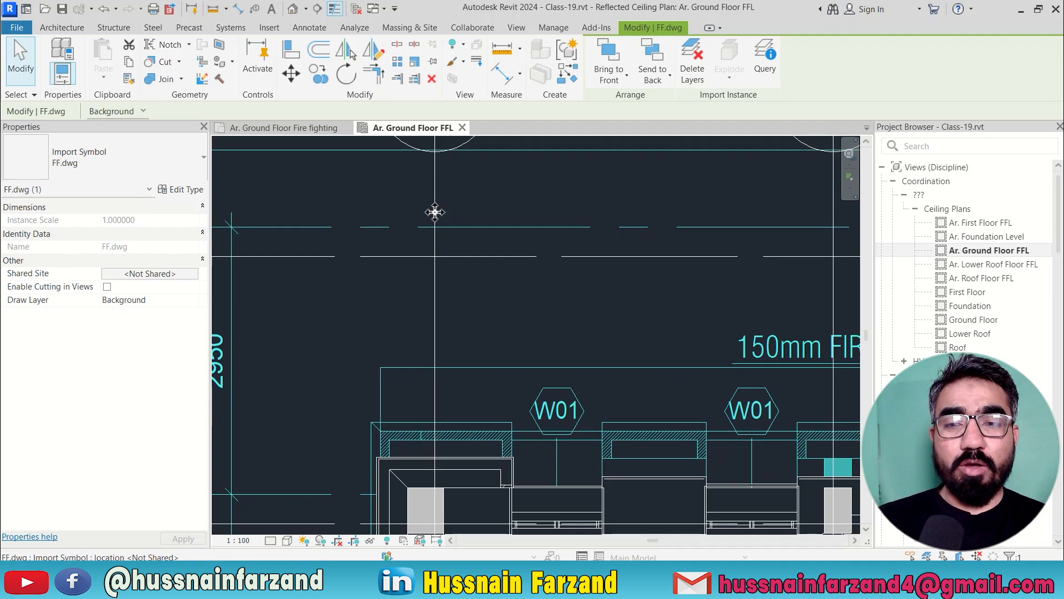
key(Down)
key(Down)
key(Down)
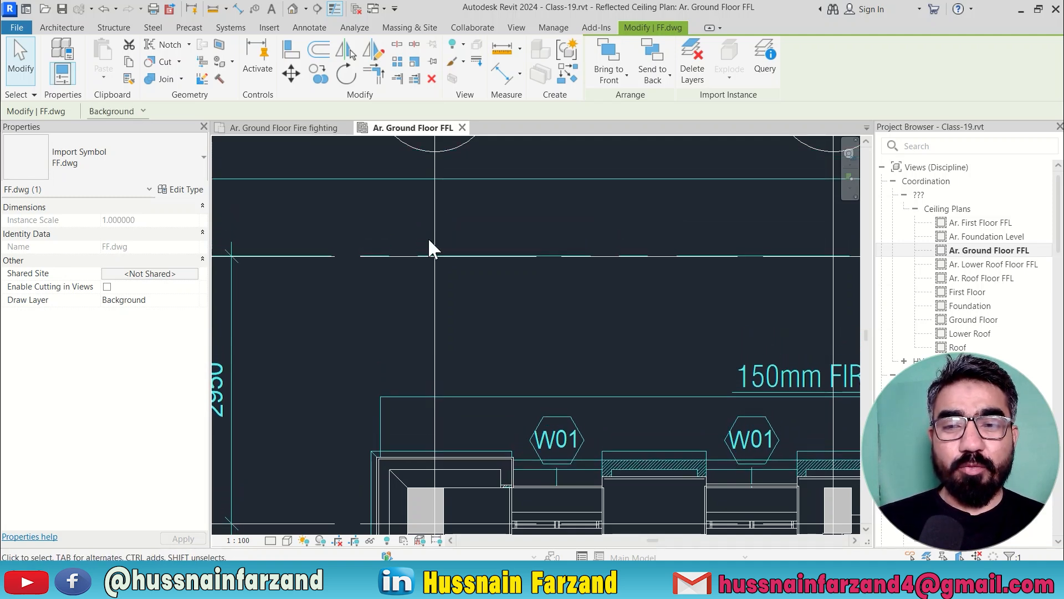
scroll(430, 248, up, 5)
scroll(478, 327, up, 2)
key(Down)
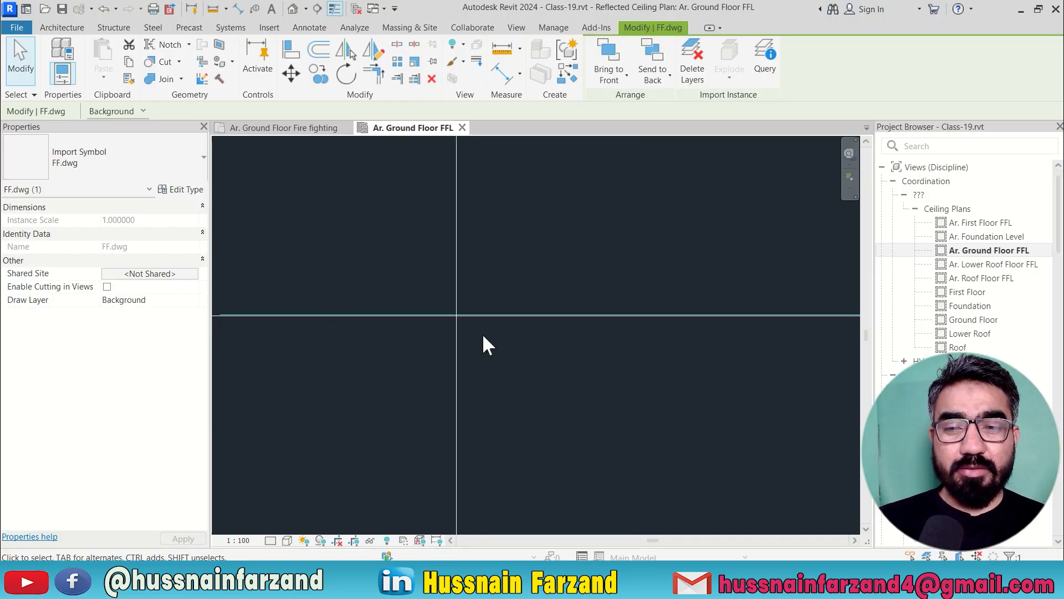
scroll(471, 305, down, 5)
scroll(467, 292, down, 3)
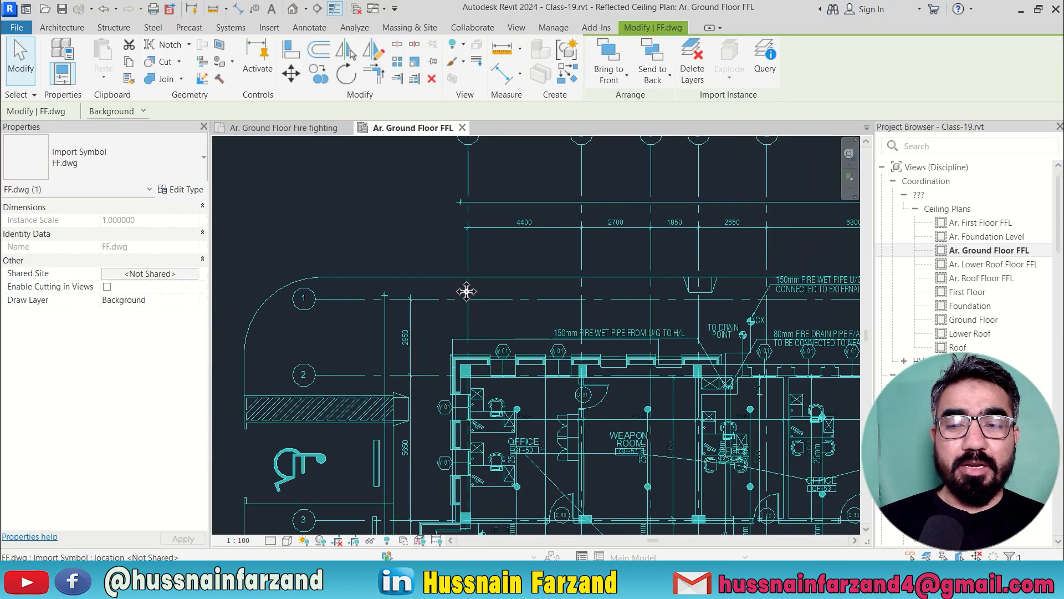
scroll(467, 290, down, 2)
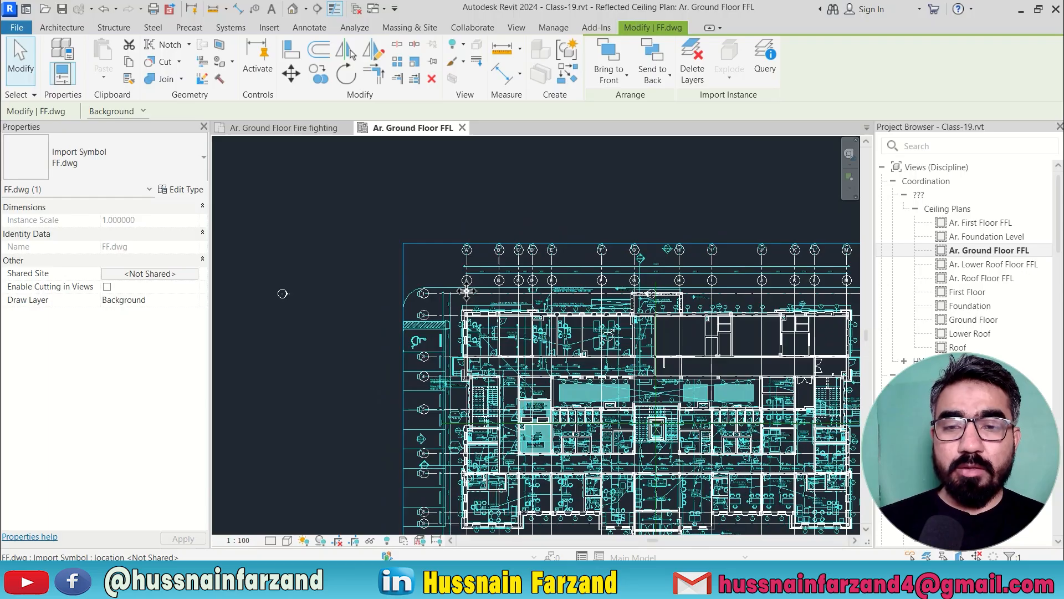
key(Escape)
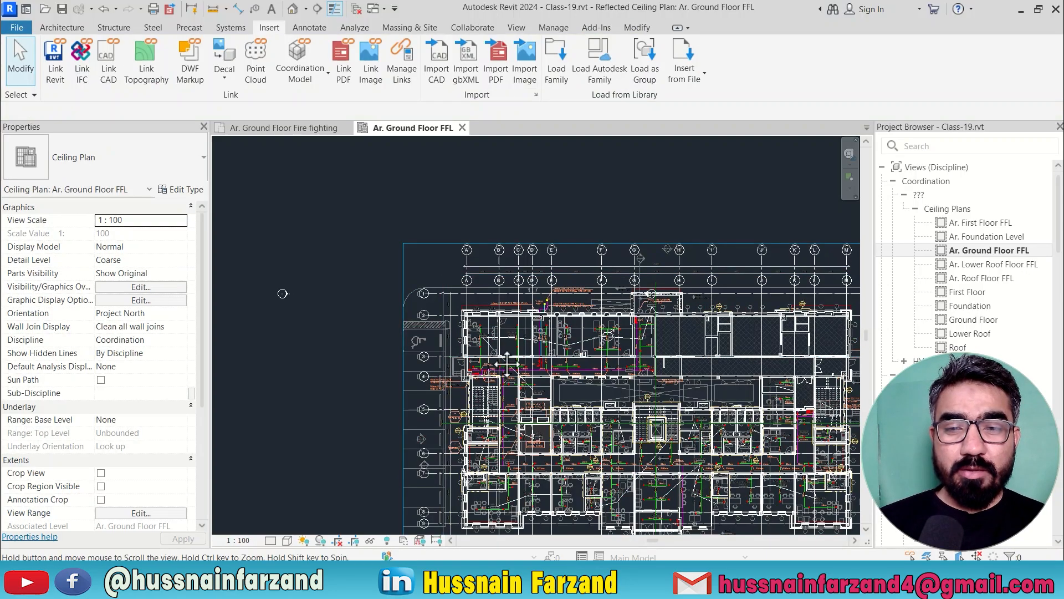
middle_drag(437, 321, 355, 272)
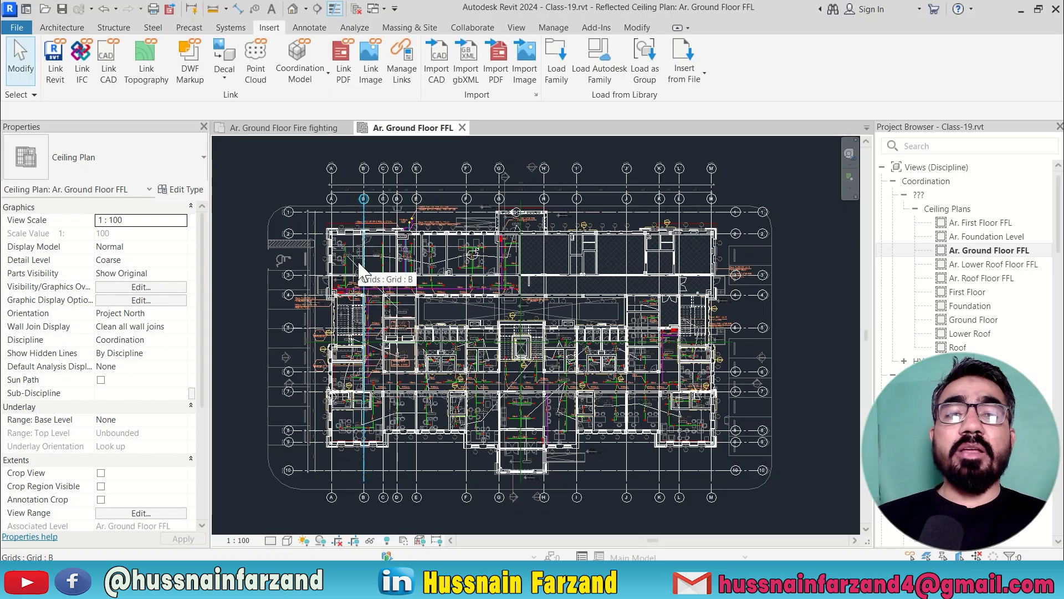
Step: Open the ceiling plan's view template assignment and choose the Mechanical Ceiling template
scroll(133, 332, down, 5)
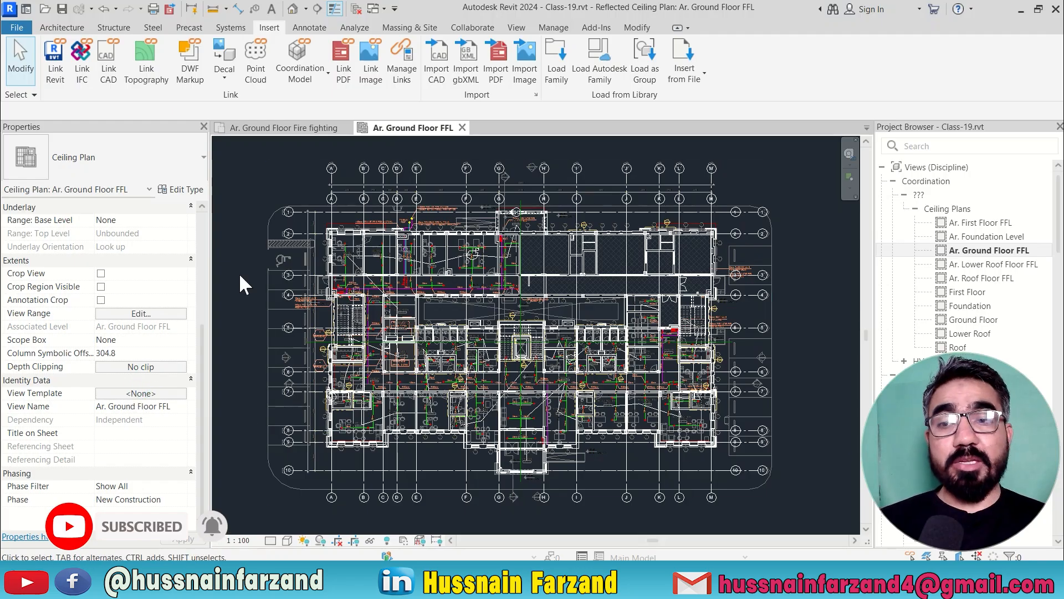
scroll(88, 321, up, 5)
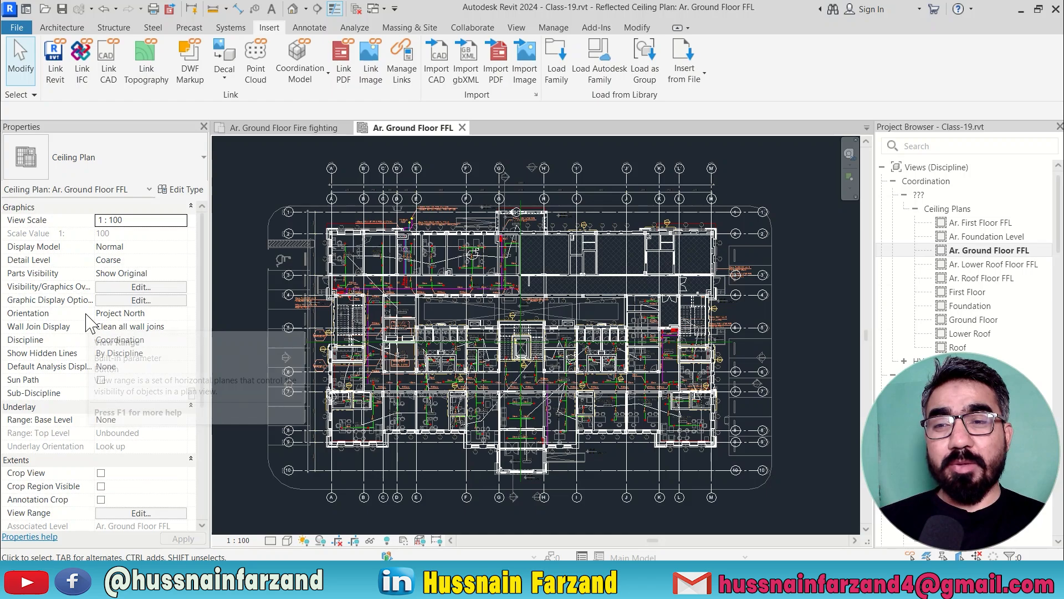
scroll(38, 320, down, 5)
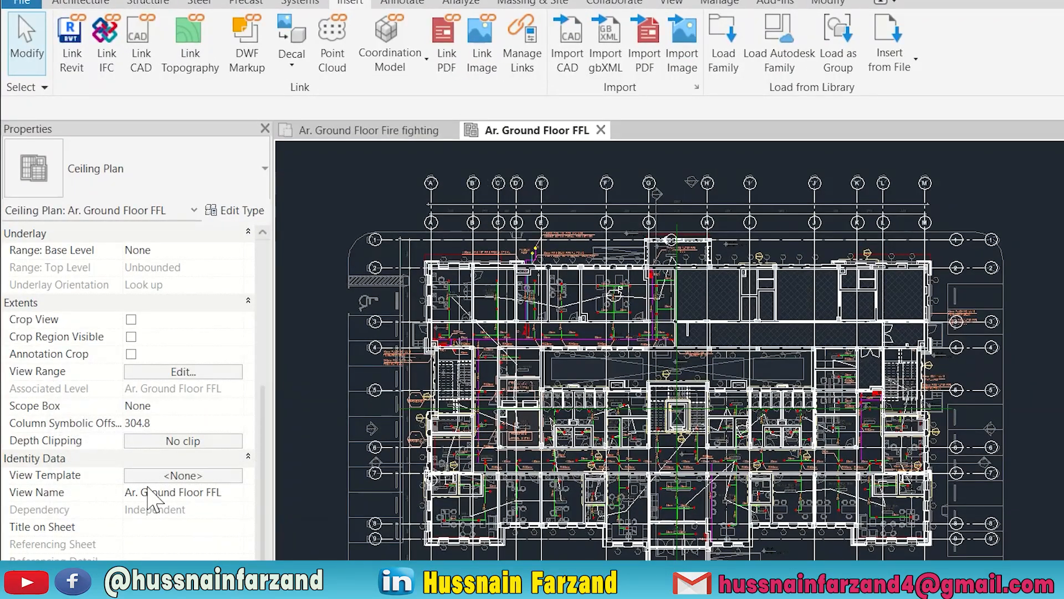
click(183, 475)
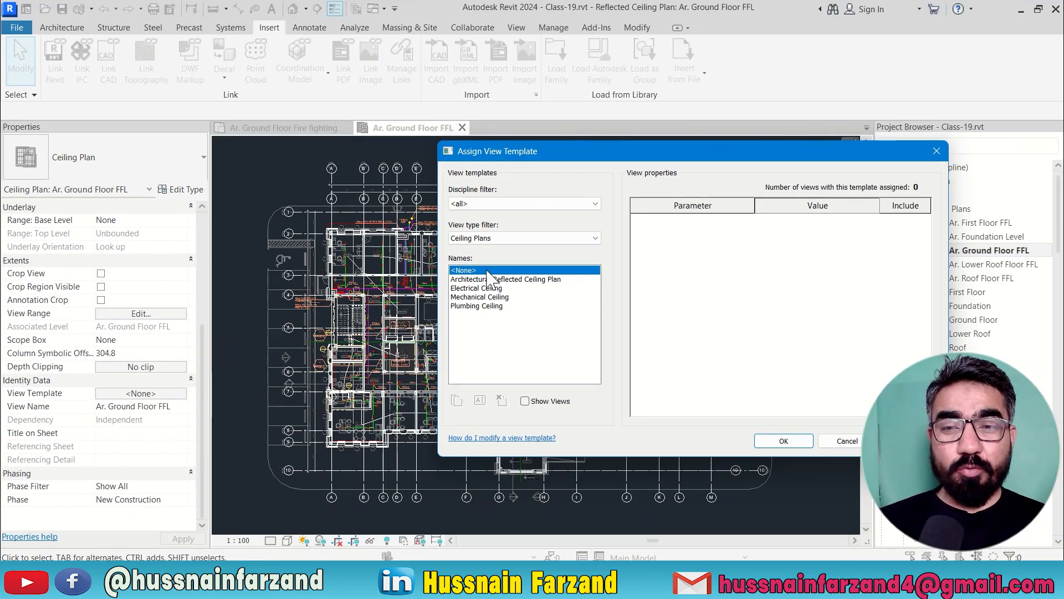
click(470, 297)
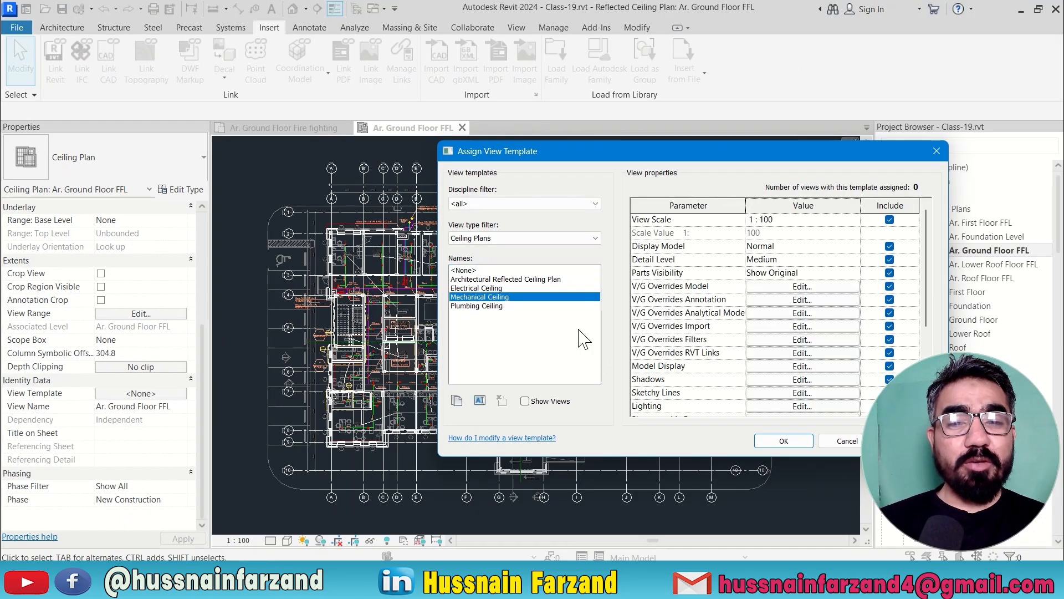
drag(733, 158, 561, 150)
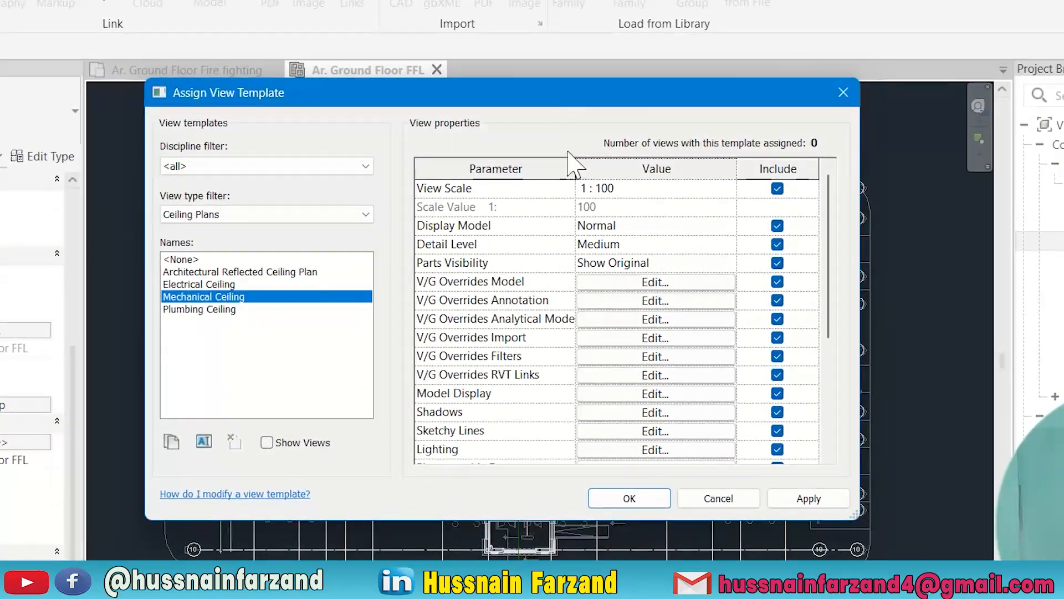
Step: Exclude the template parameters from View Scale through Sketchy Lines, and assign Mechanical Ceiling to the ceiling plan
click(777, 188)
click(777, 226)
click(776, 244)
click(777, 262)
click(777, 281)
click(777, 300)
click(777, 319)
click(778, 338)
click(777, 356)
click(778, 375)
click(777, 393)
click(778, 412)
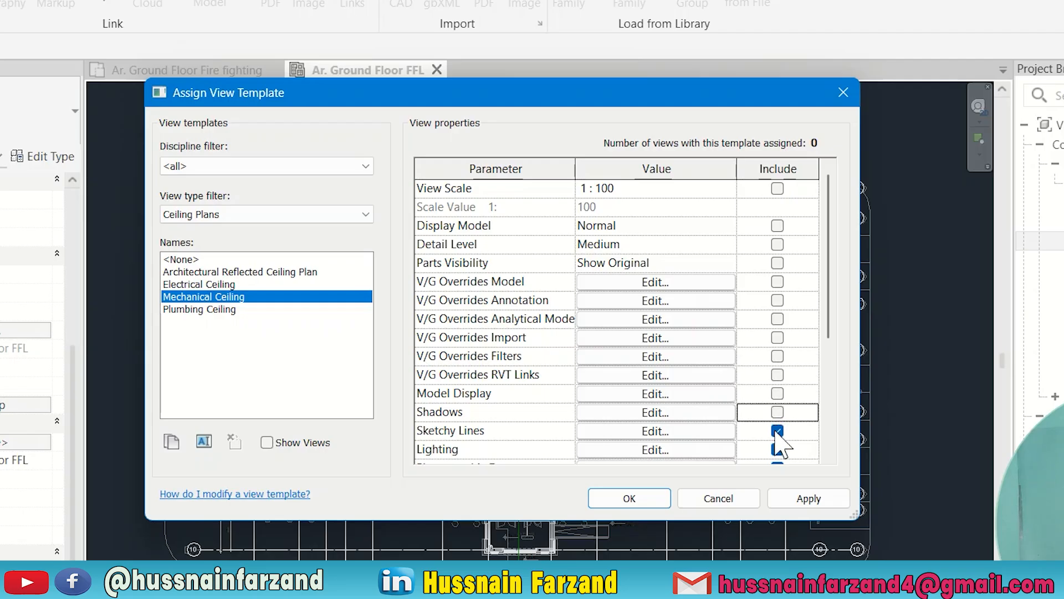
click(778, 430)
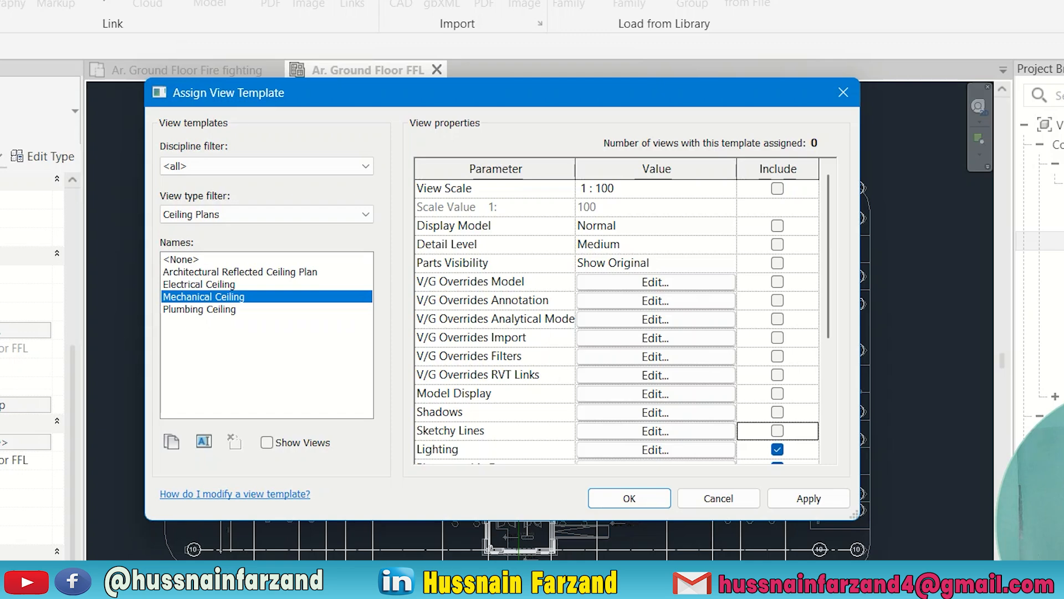
scroll(593, 284, down, 4)
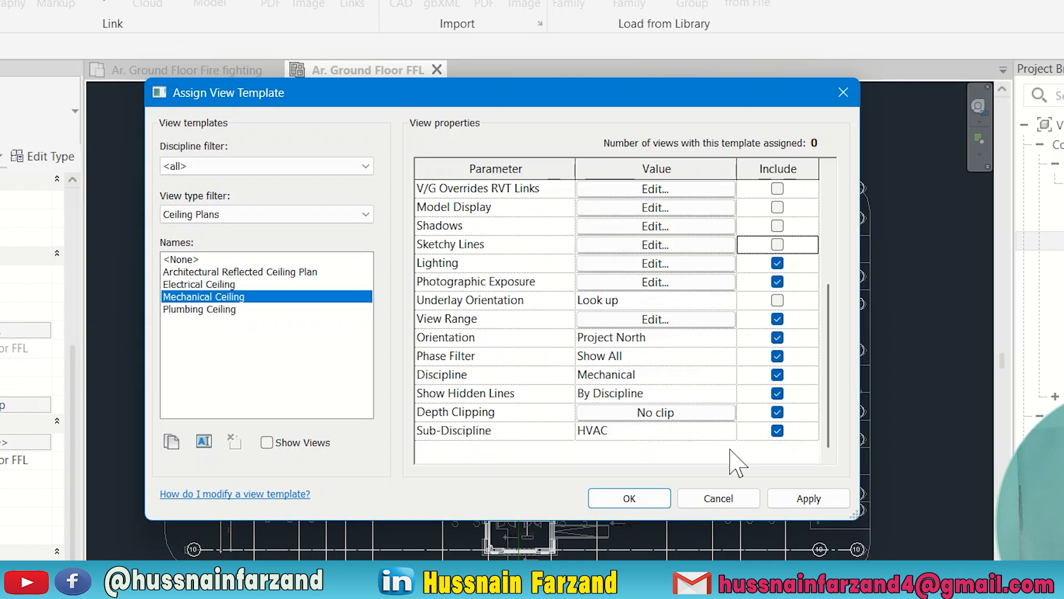
click(771, 500)
click(610, 502)
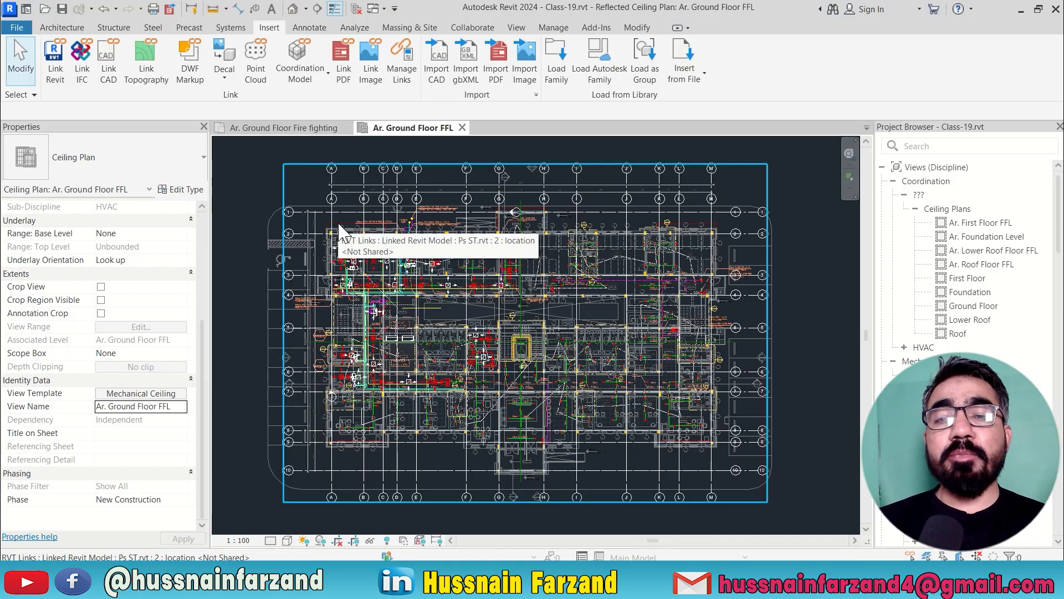
Step: In the view's visibility overrides, turn off Air Terminals, Duct Accessories, Duct Fittings, Duct Insulations, Duct Linings, Duct Placeholders and Ducts
key(v)
key(v)
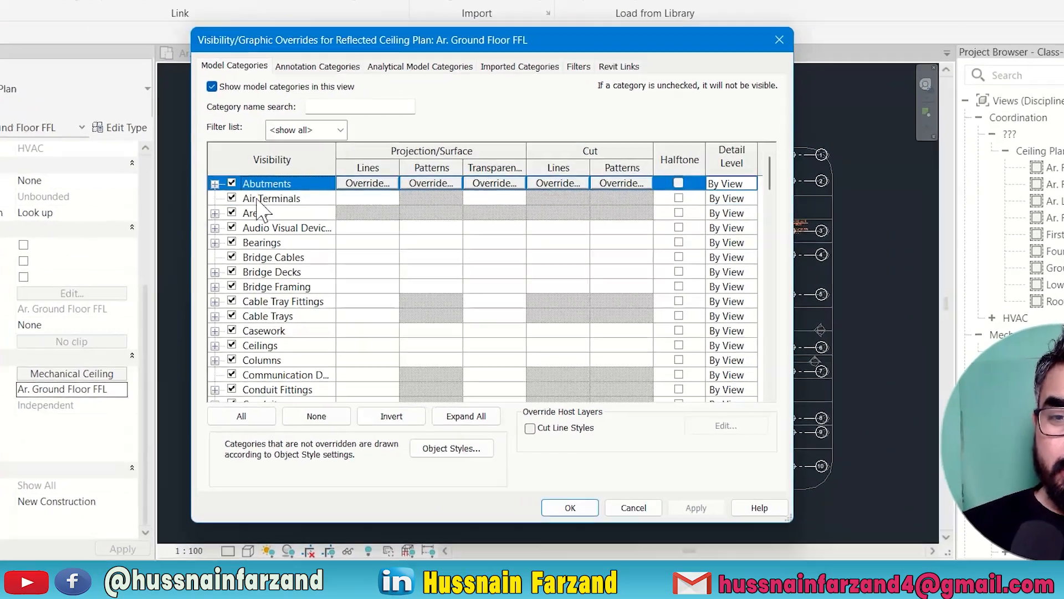
click(232, 198)
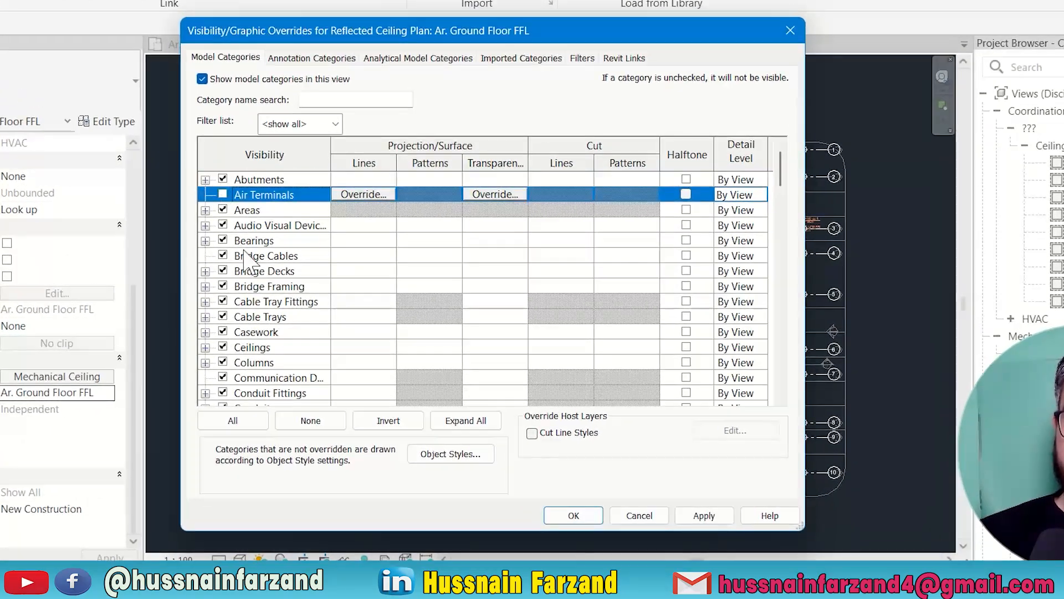
key(d)
scroll(253, 220, down, 2)
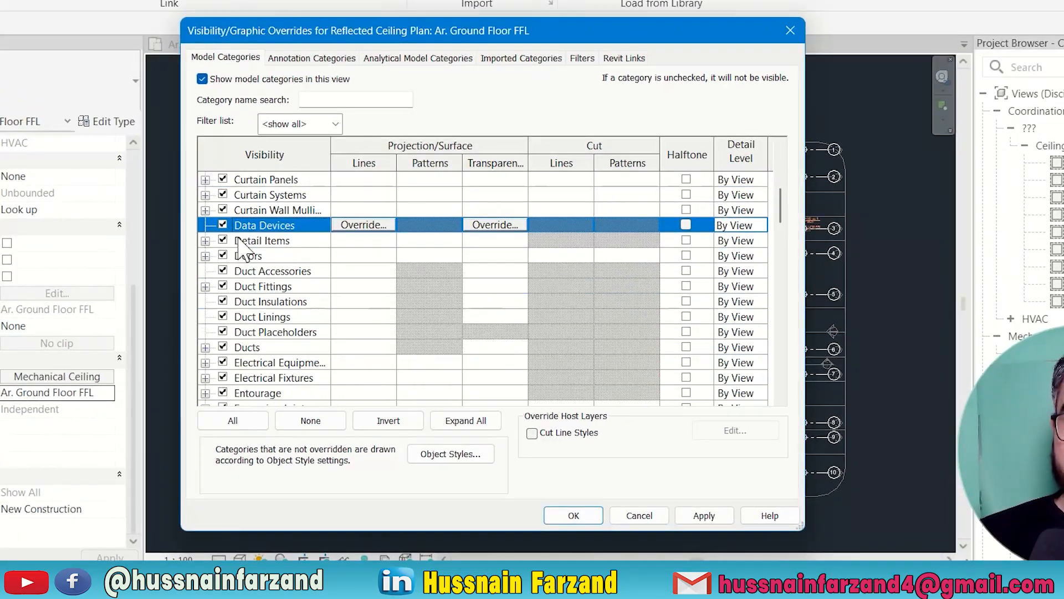
click(223, 270)
click(222, 286)
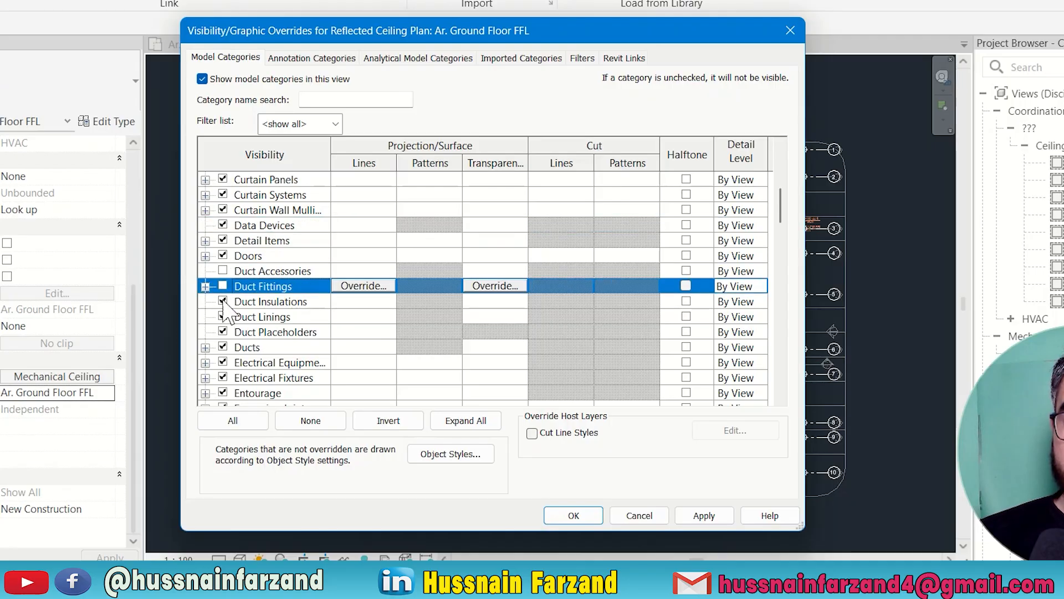
click(223, 301)
click(223, 316)
click(223, 331)
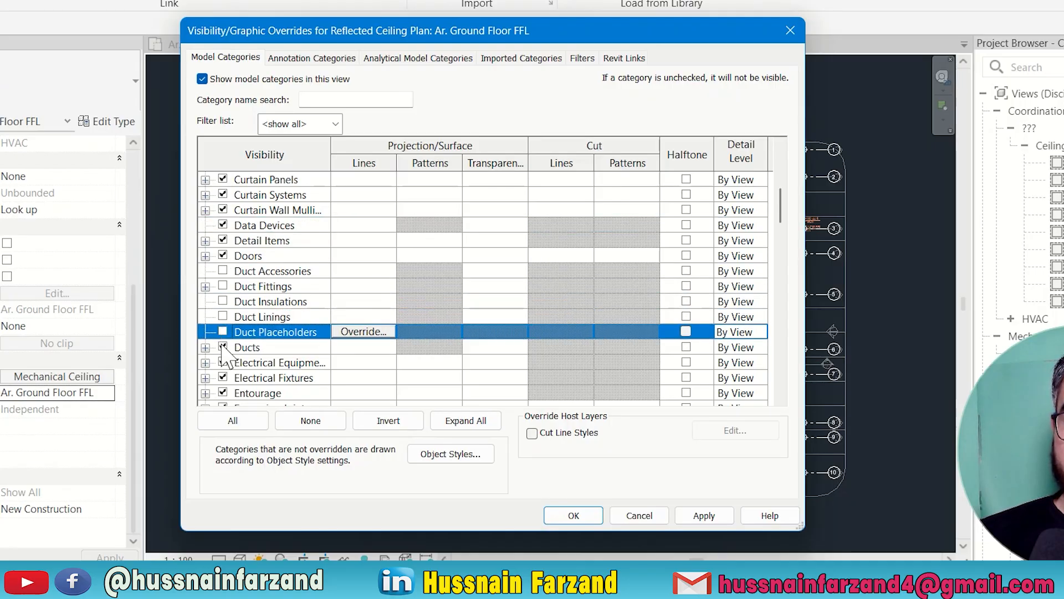
click(223, 347)
Step: Turn off the Mechanical Equipment category and apply the visibility overrides to the ceiling plan
key(m)
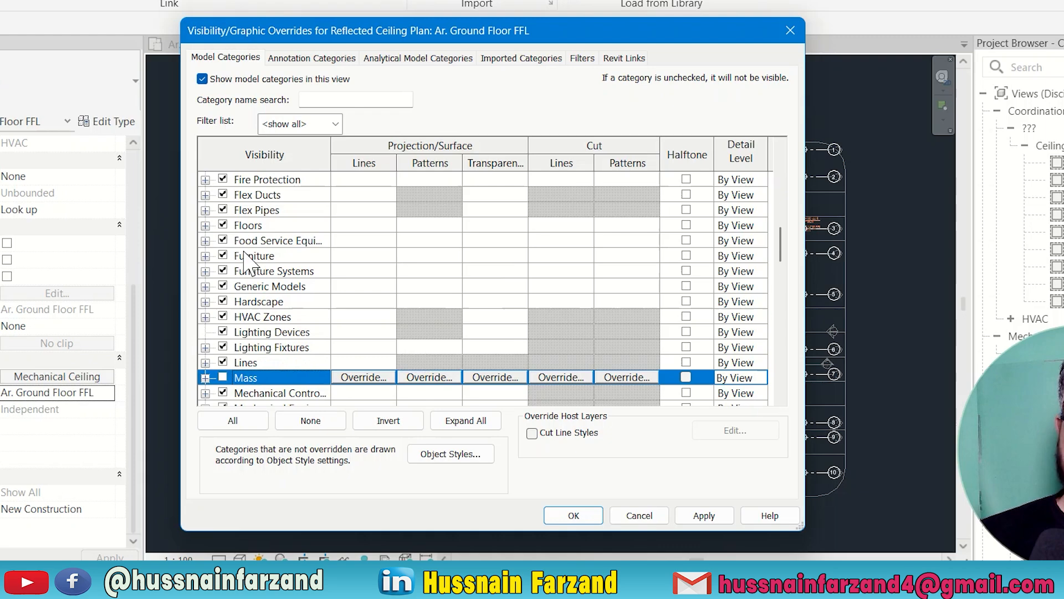
scroll(248, 283, down, 2)
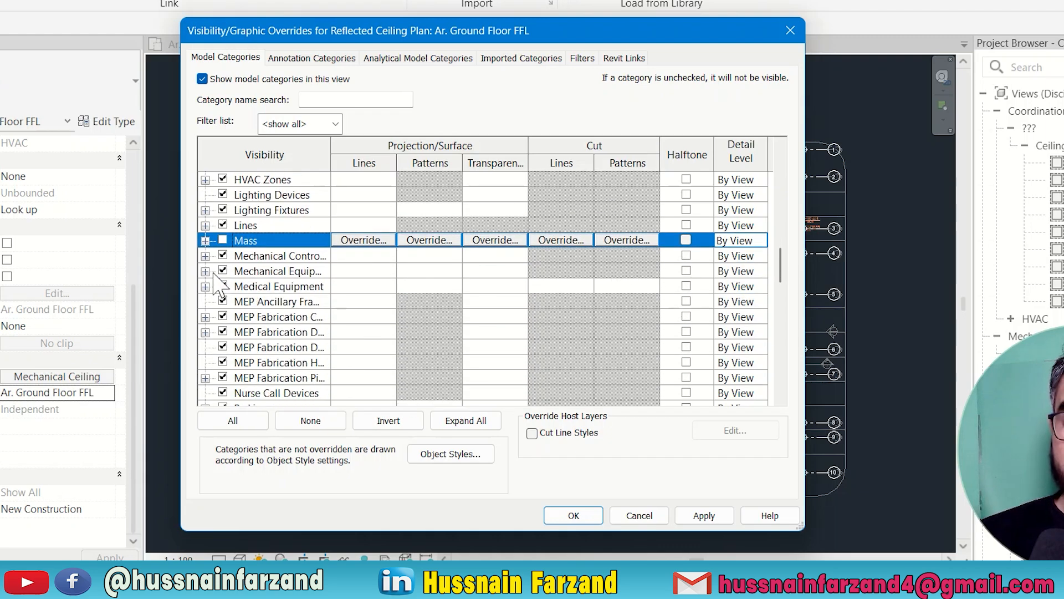
click(222, 271)
click(701, 516)
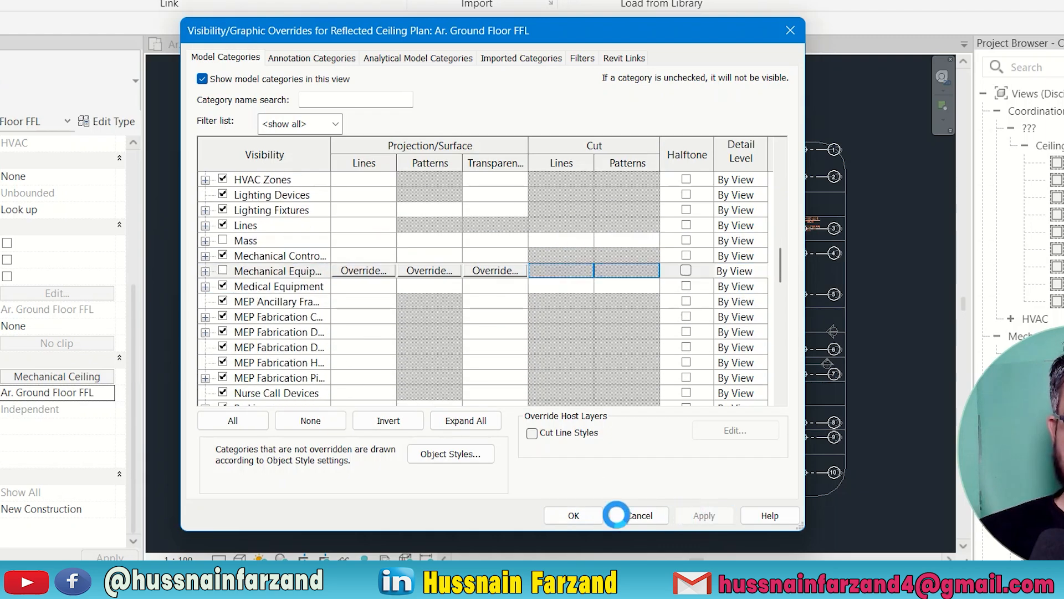
click(574, 516)
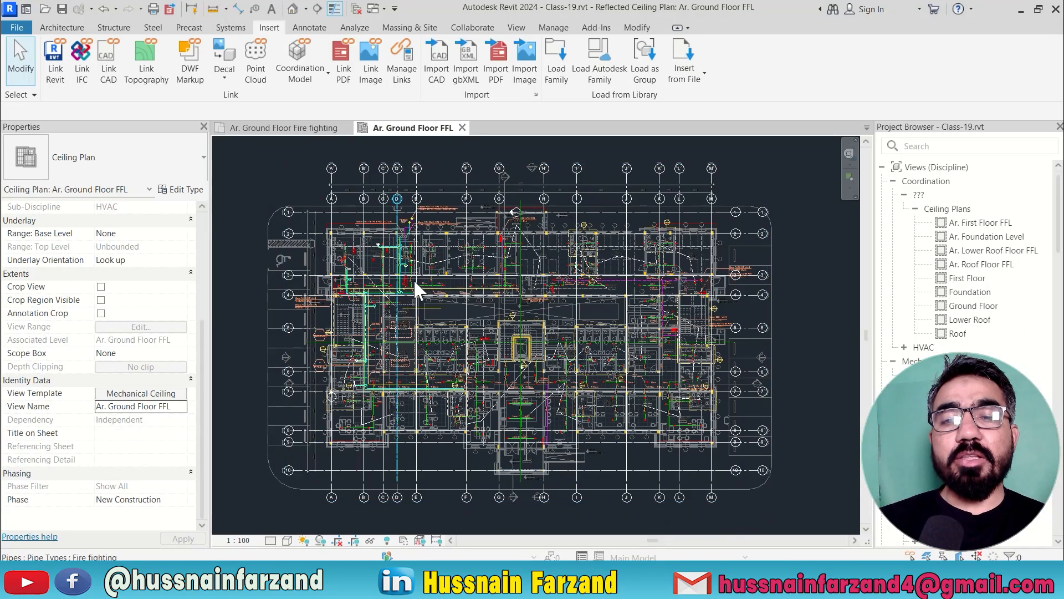
Step: Start a sprinkler placed on face, using the Sprinkler - Pendant - Hosted type 20 mm Pendant
scroll(413, 291, up, 2)
scroll(390, 225, up, 1)
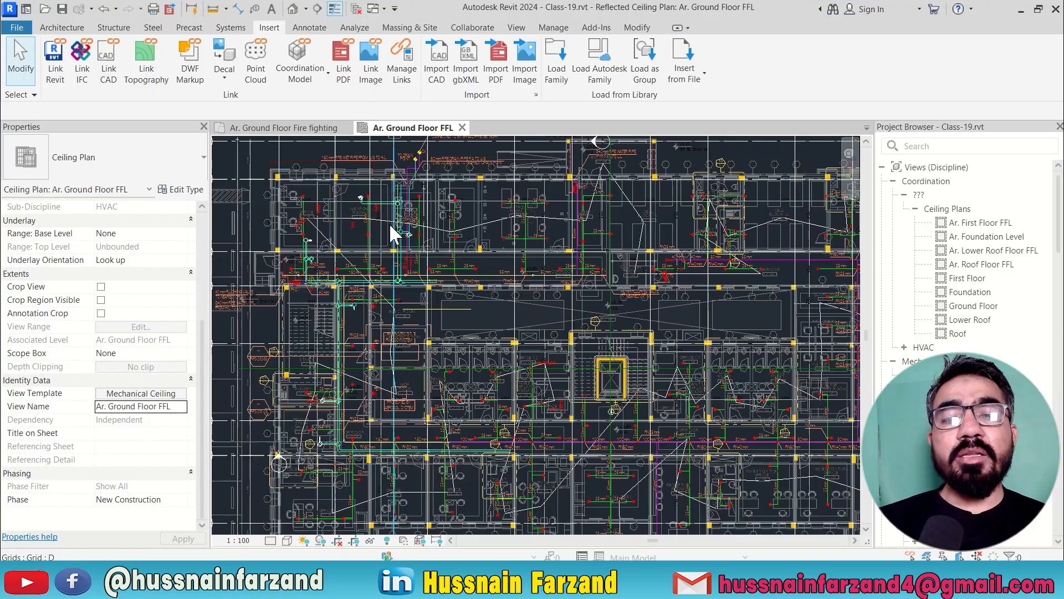
scroll(389, 223, up, 1)
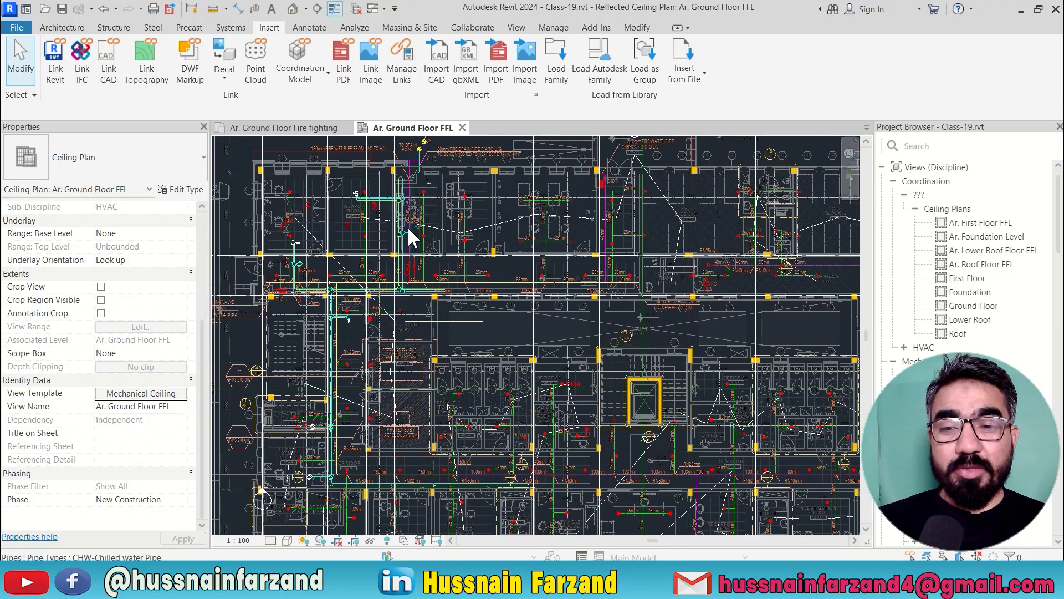
scroll(327, 191, up, 2)
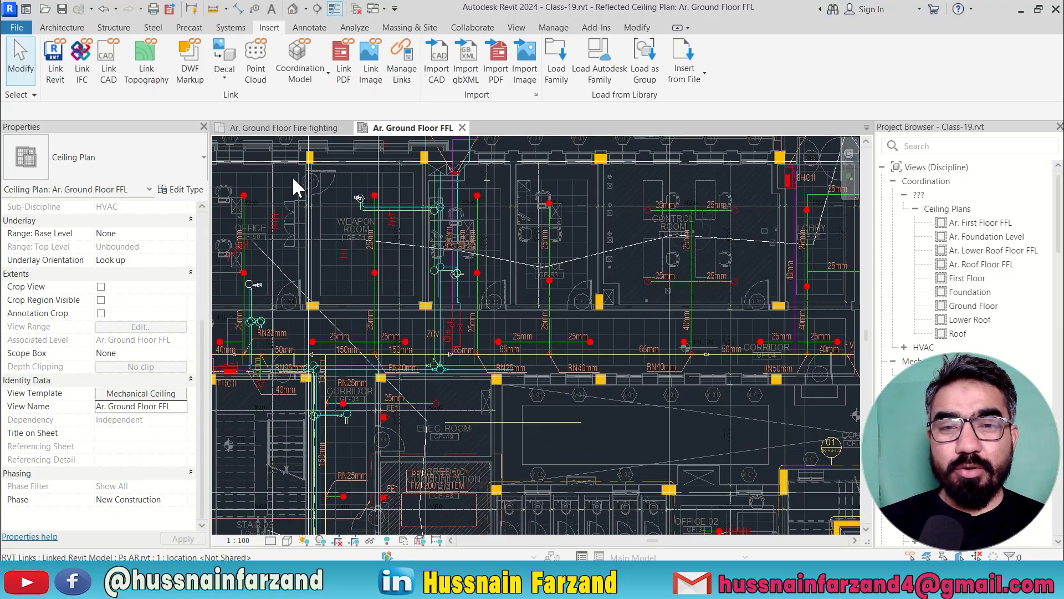
middle_drag(335, 216, 388, 240)
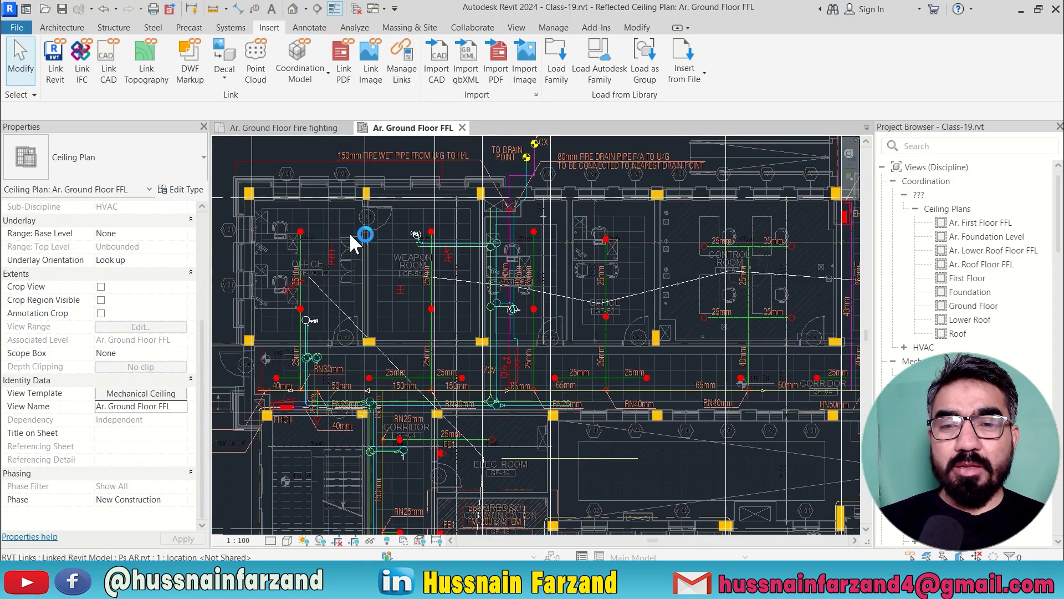
scroll(348, 232, up, 2)
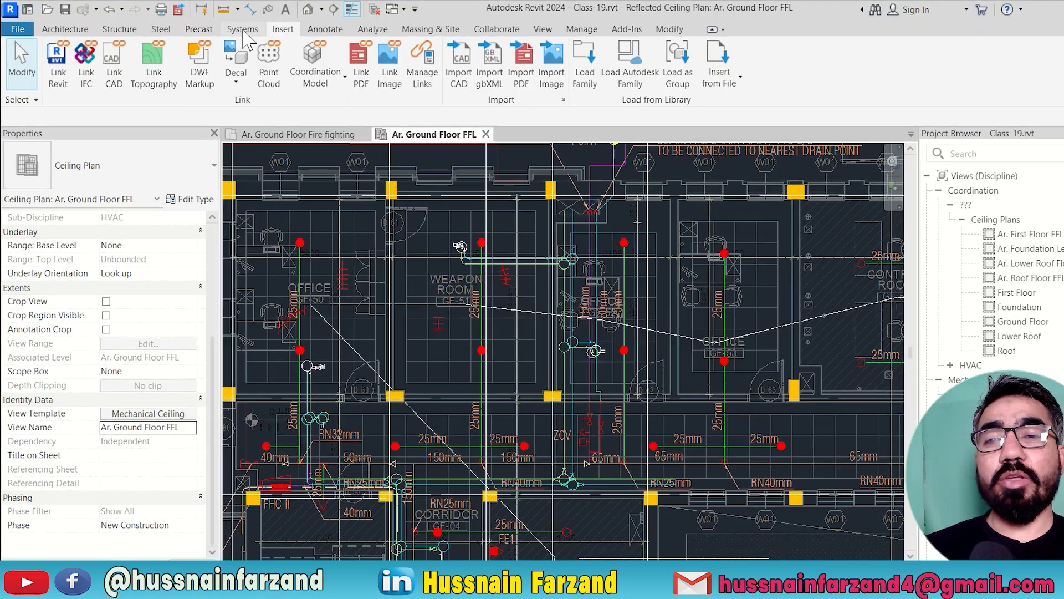
click(231, 28)
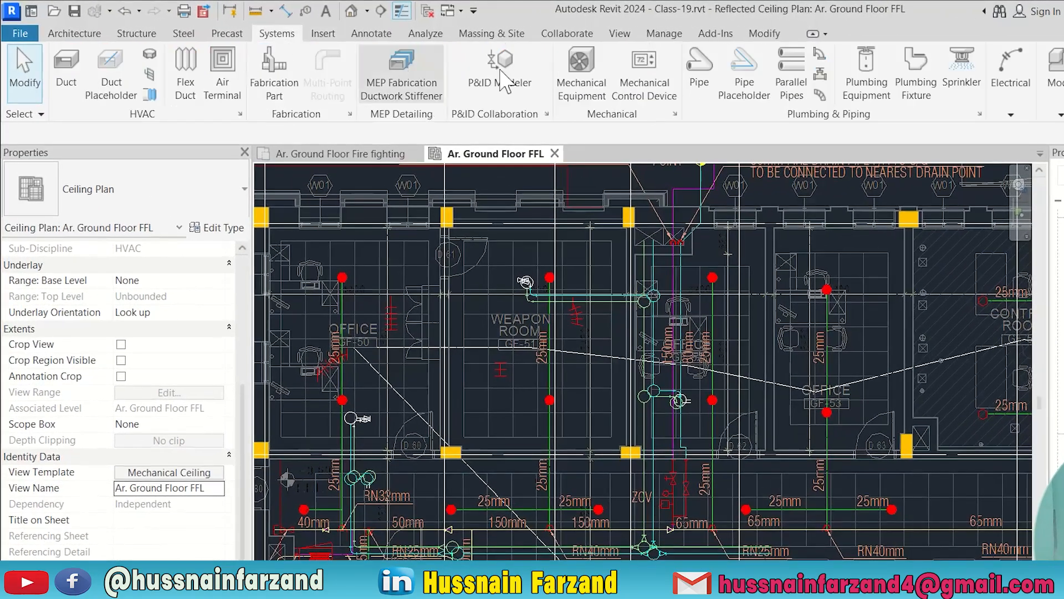
click(964, 78)
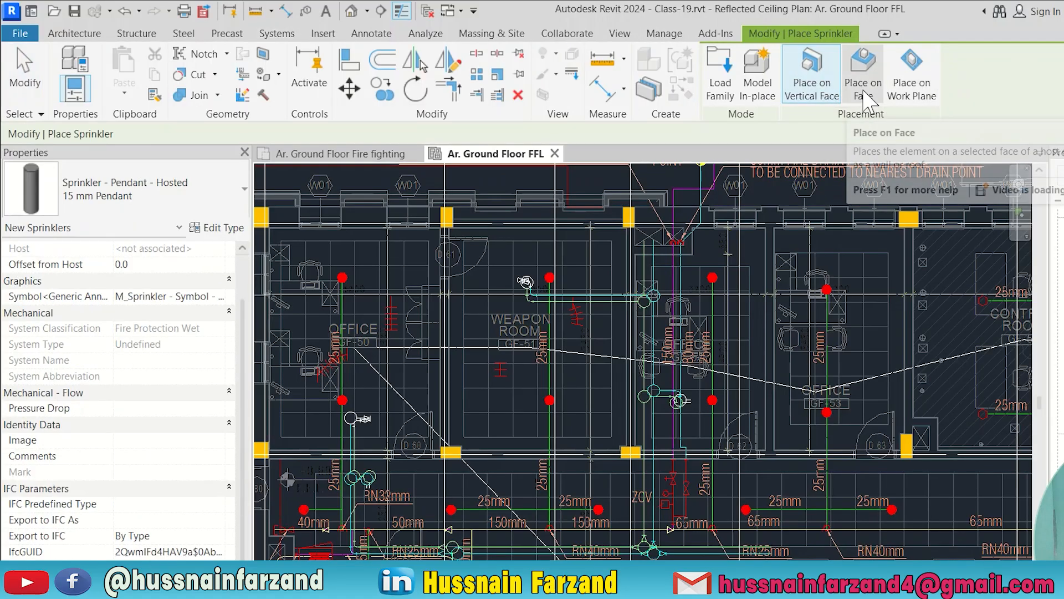
click(865, 93)
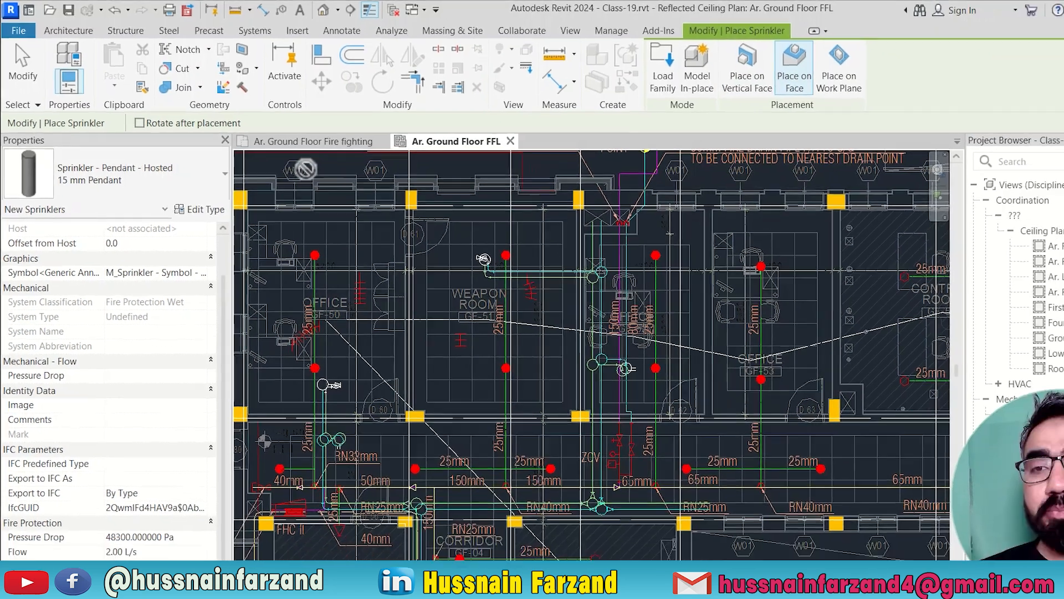
click(233, 194)
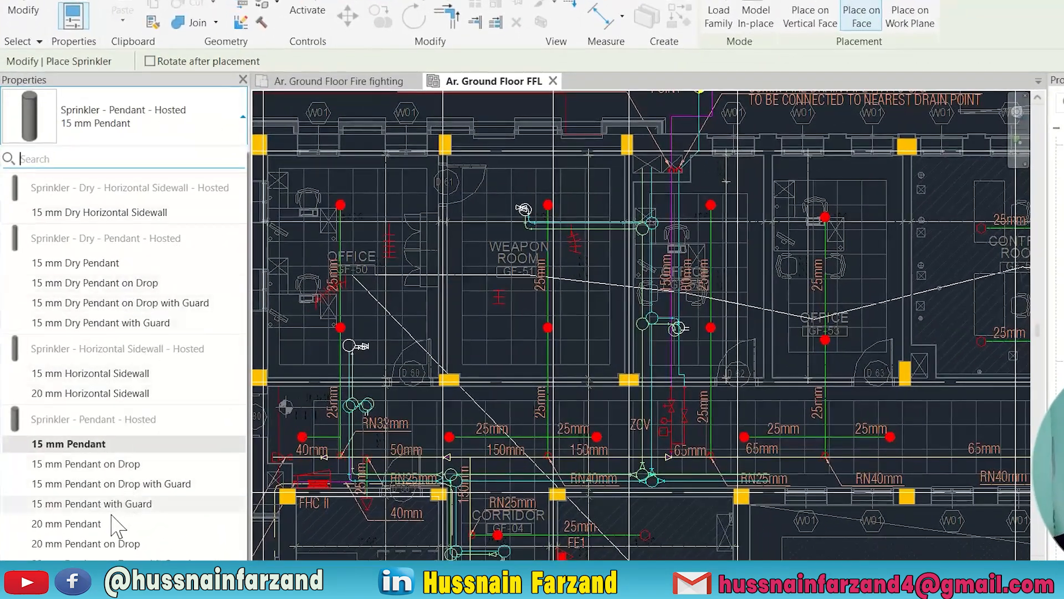
click(75, 524)
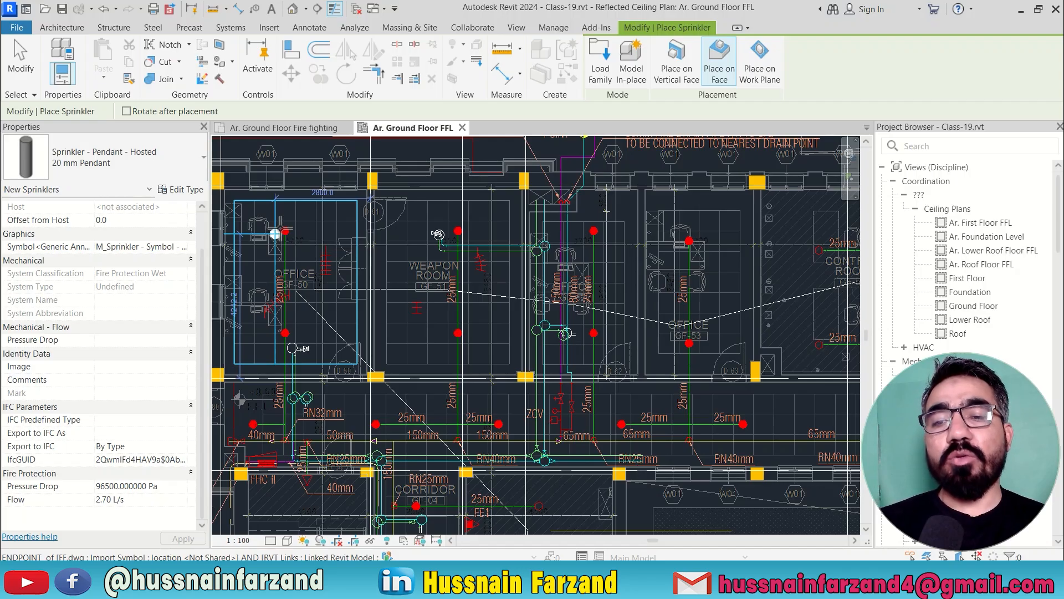
Step: Place the 20 mm Pendant sprinkler on the upper red CAD sprinkler mark in office GF-50 and finish the placement
scroll(275, 234, up, 3)
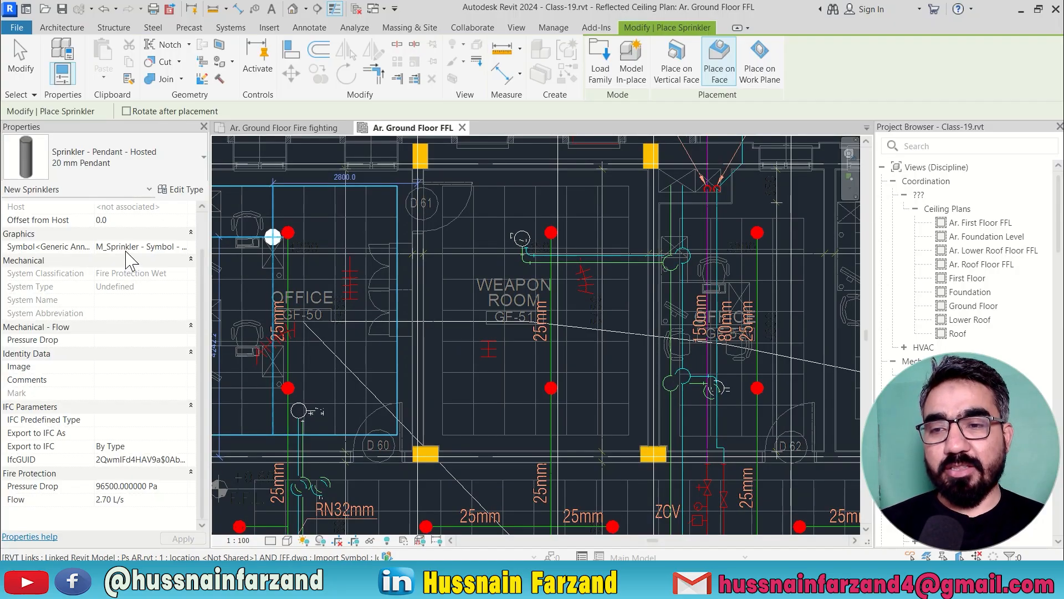
scroll(268, 245, up, 4)
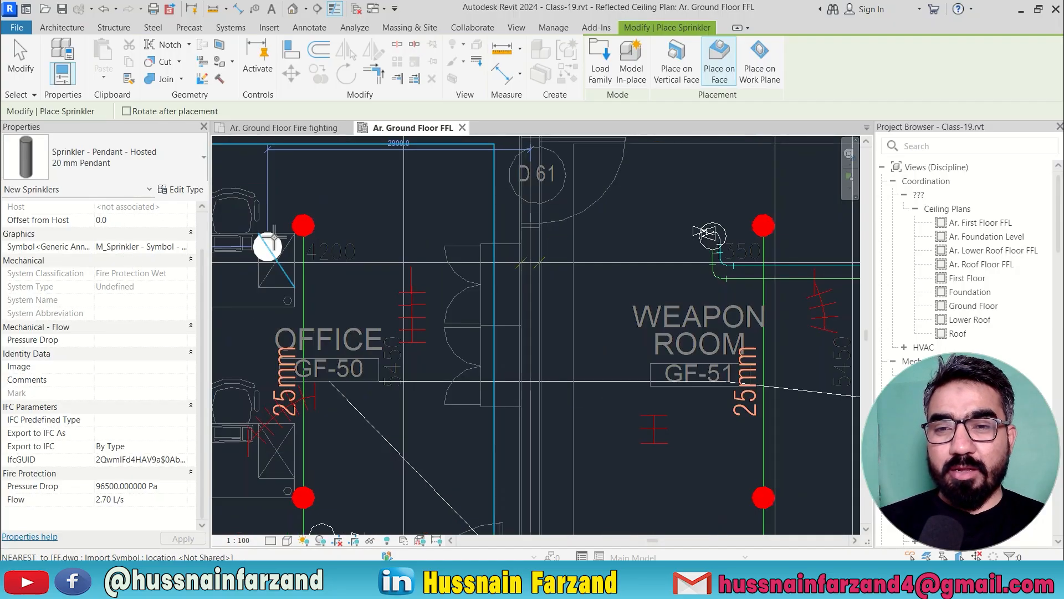
click(309, 223)
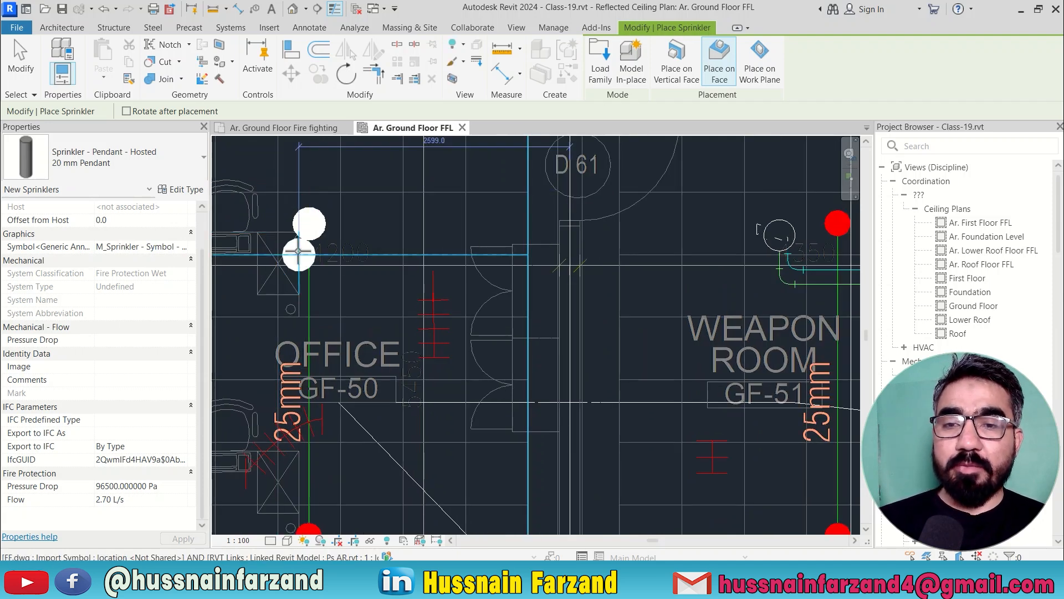
key(Escape)
key(Escape)
Step: Create a similar sprinkler from the placed 20 mm Pendant and place it on the lower CAD mark in office GF-50
click(309, 227)
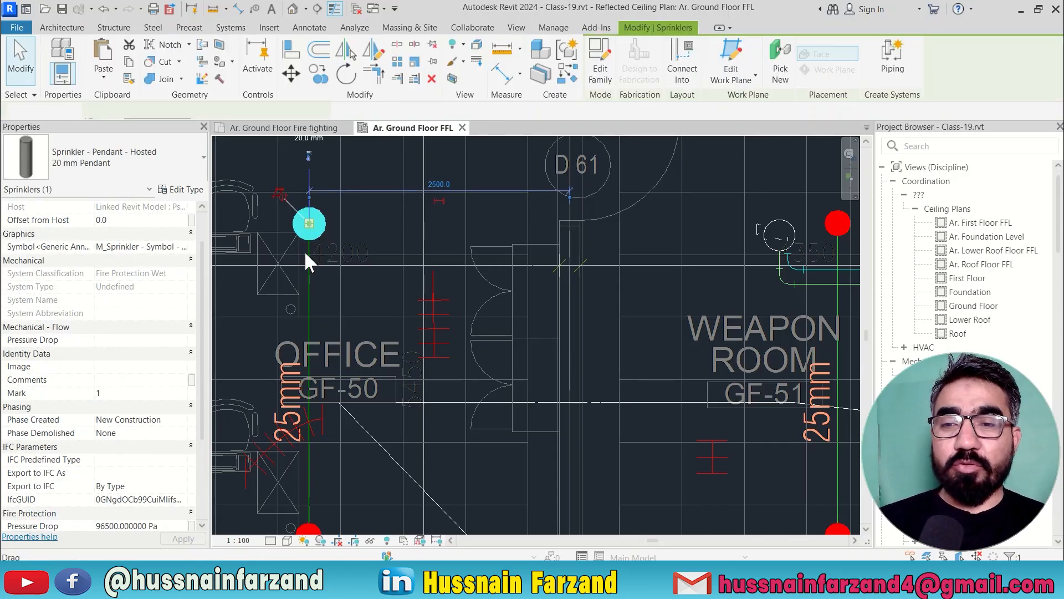
scroll(129, 268, up, 2)
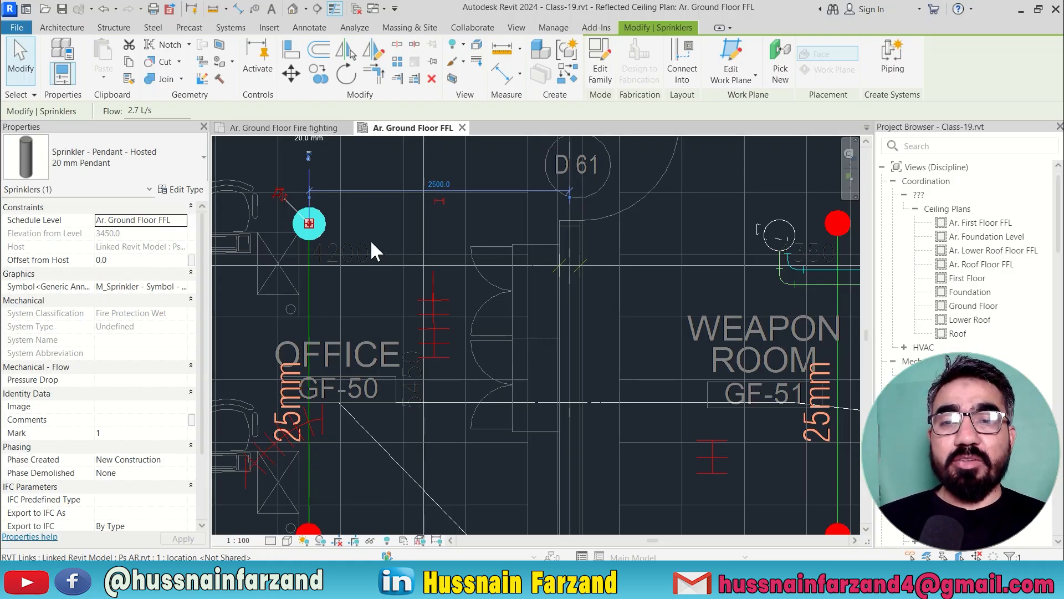
scroll(371, 236, down, 1)
key(c)
key(s)
middle_drag(355, 484, 364, 329)
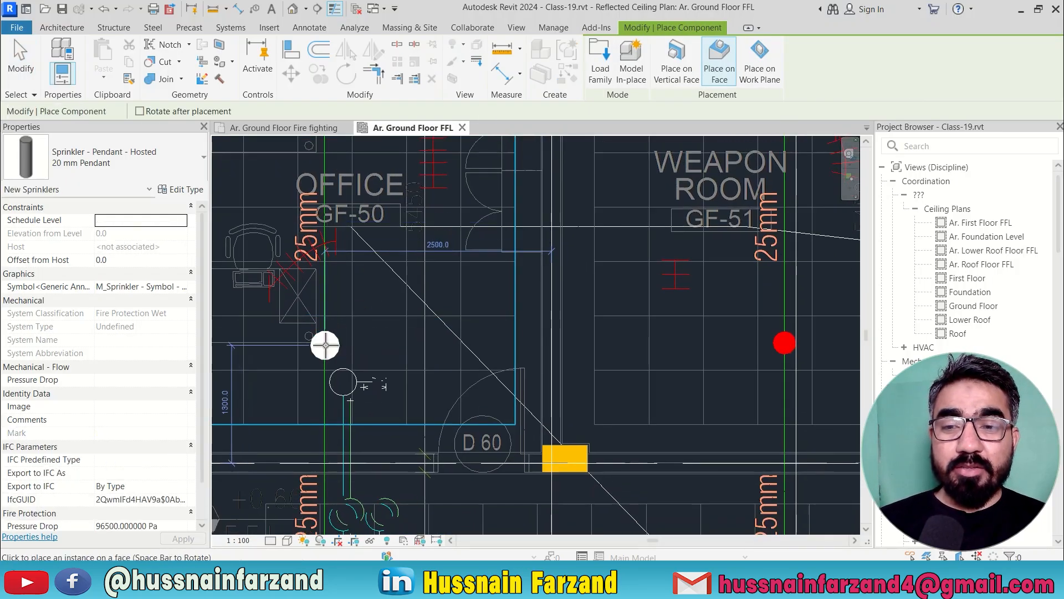
click(325, 345)
scroll(385, 363, down, 3)
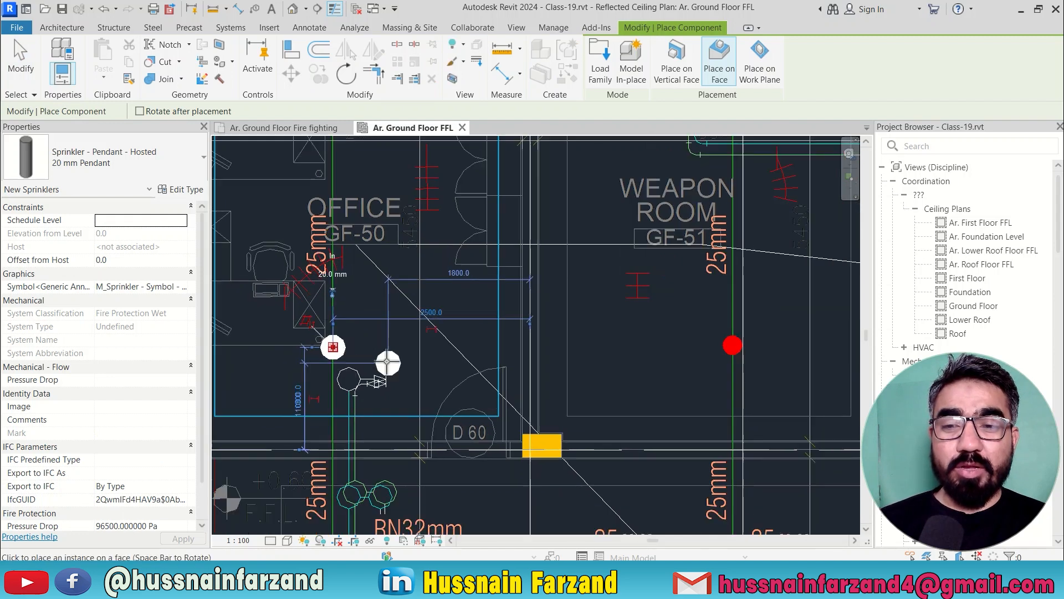
Step: Place 20 mm Pendant sprinklers on the upper and lower red CAD marks in weapon room GF-51
scroll(630, 179, up, 6)
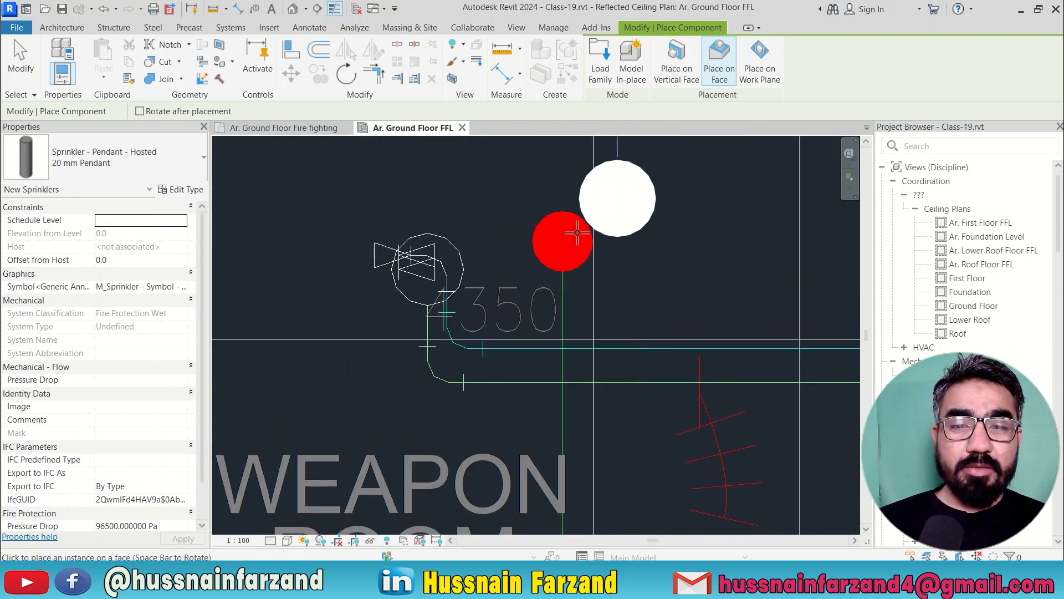
click(558, 249)
scroll(563, 299, down, 4)
middle_drag(578, 367, 548, 188)
click(532, 369)
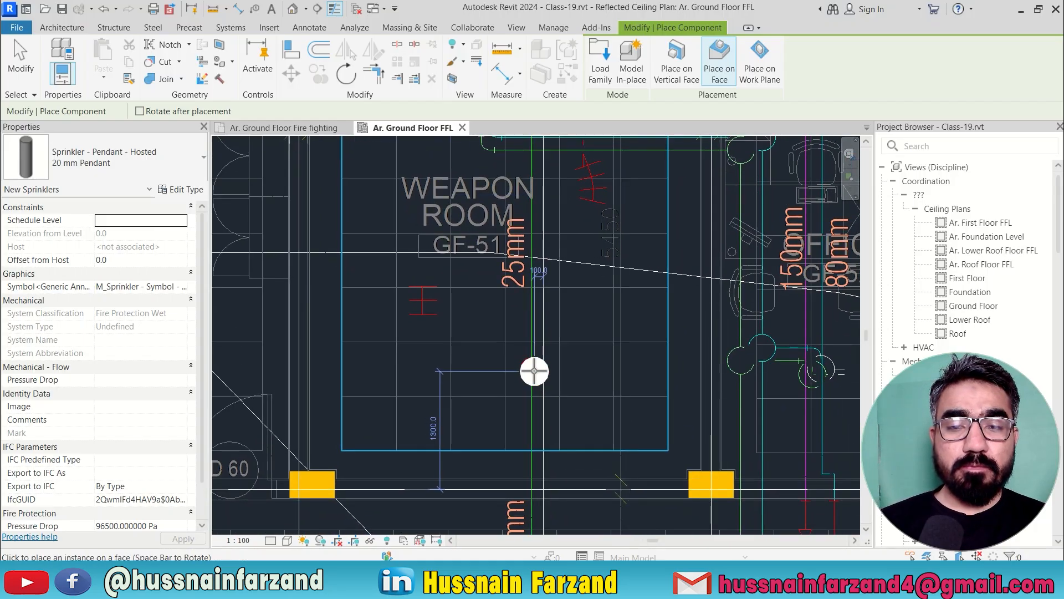
Step: Place 20 mm Pendant sprinklers on the upper and lower CAD marks in office GF-52
scroll(535, 369, down, 3)
scroll(674, 261, up, 2)
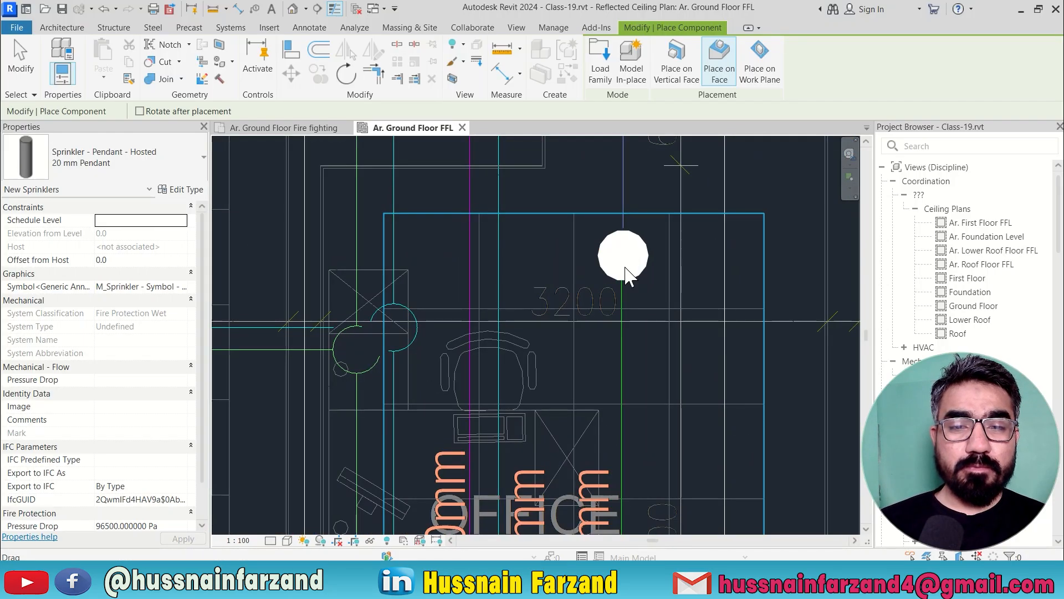
scroll(625, 268, down, 3)
scroll(623, 447, up, 3)
click(623, 444)
Step: Place 20 mm Pendant sprinklers on the upper and lower CAD marks in office GF-53
scroll(623, 444, down, 3)
scroll(788, 283, up, 5)
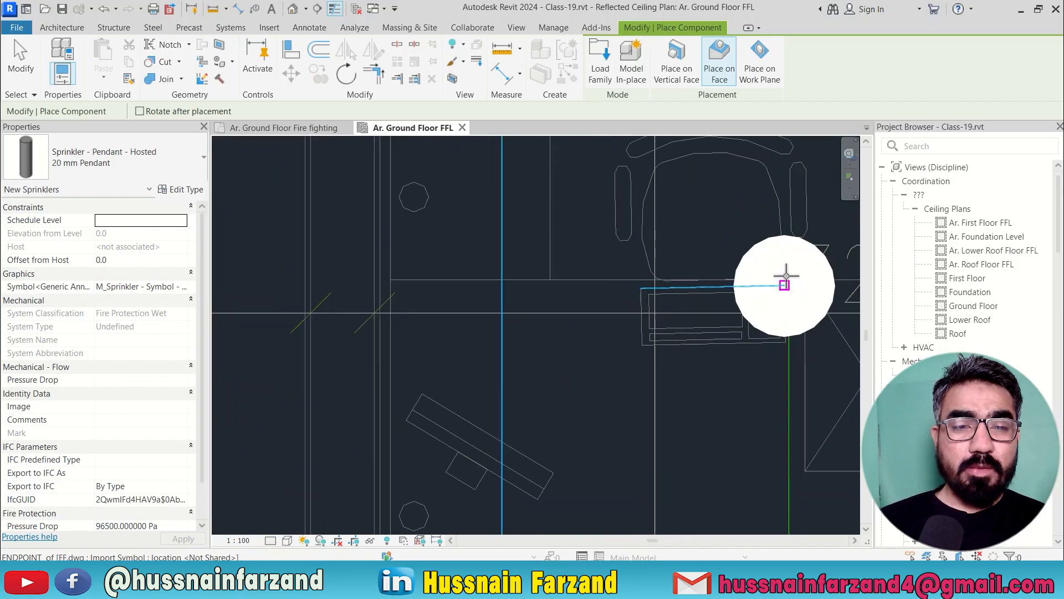
middle_drag(807, 400, 655, 255)
scroll(655, 256, down, 1)
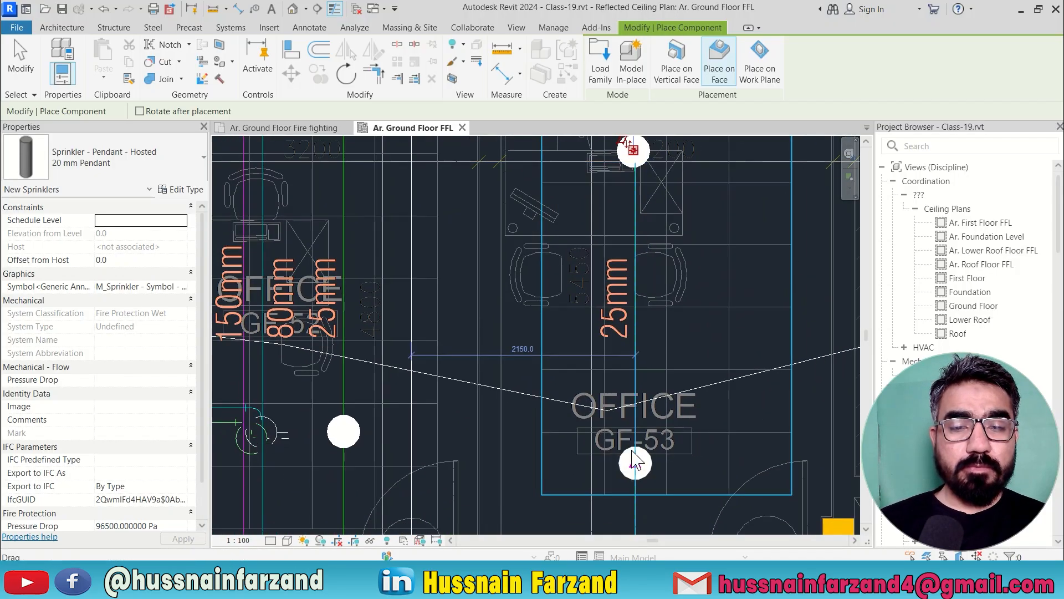
click(634, 463)
Step: Place 20 mm Pendant sprinklers on the three westernmost CAD marks along the corridor below offices GF-50 to GF-52, up to the ZCV
scroll(631, 446, down, 5)
scroll(716, 398, up, 1)
middle_drag(738, 365, 710, 229)
scroll(313, 360, up, 5)
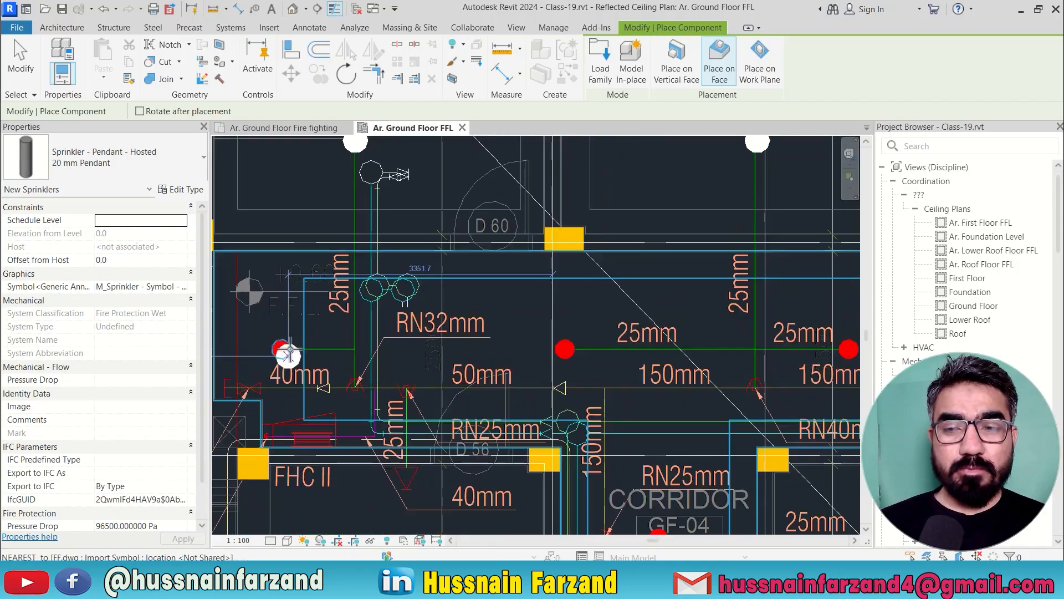
middle_drag(339, 279, 358, 295)
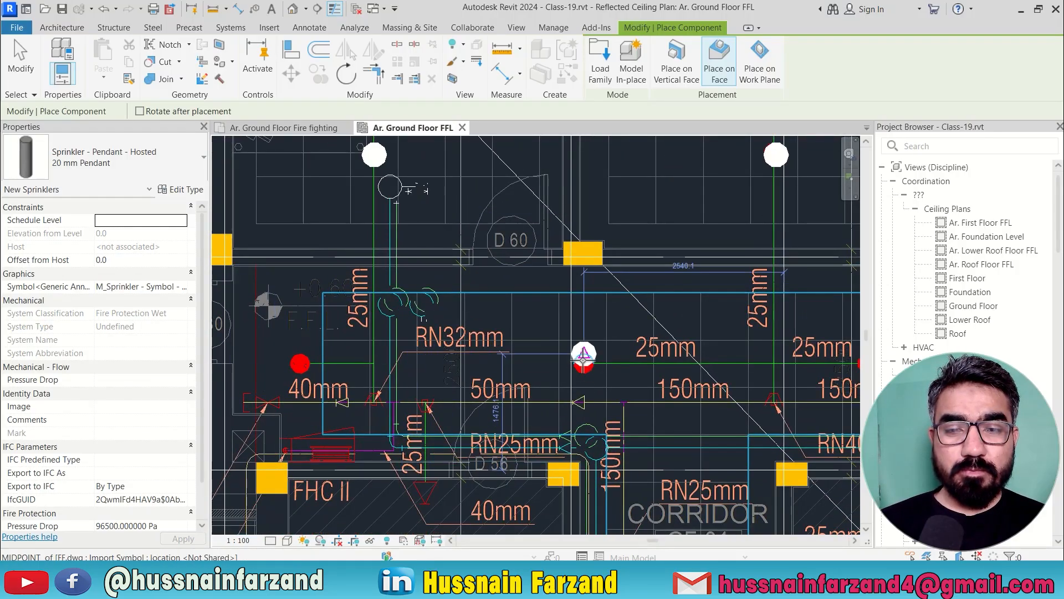
scroll(581, 363, up, 3)
scroll(578, 360, down, 3)
scroll(323, 361, up, 3)
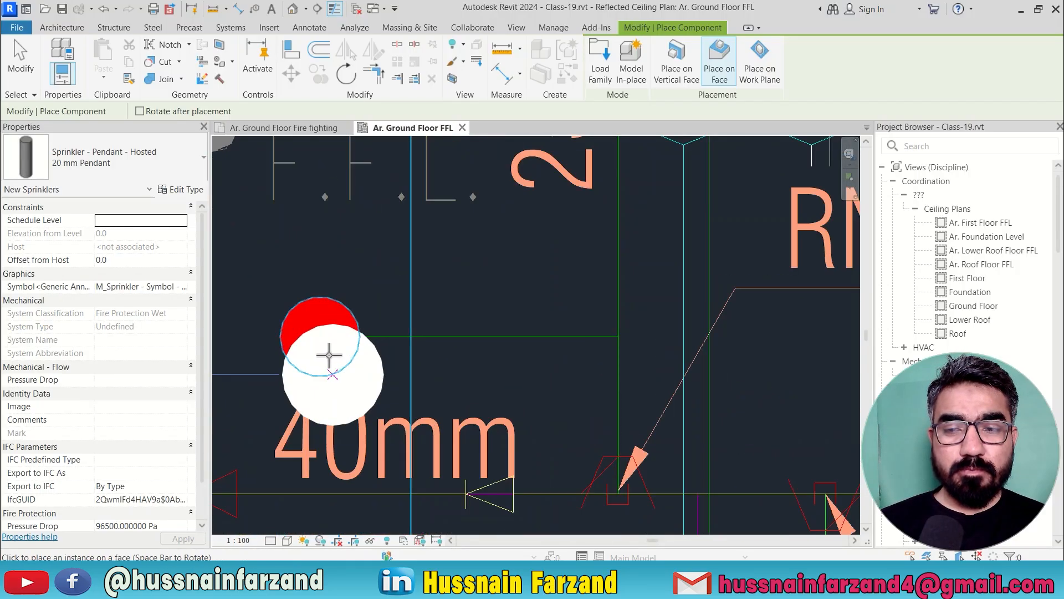
scroll(311, 318, up, 1)
click(310, 327)
scroll(310, 327, down, 5)
scroll(604, 340, up, 4)
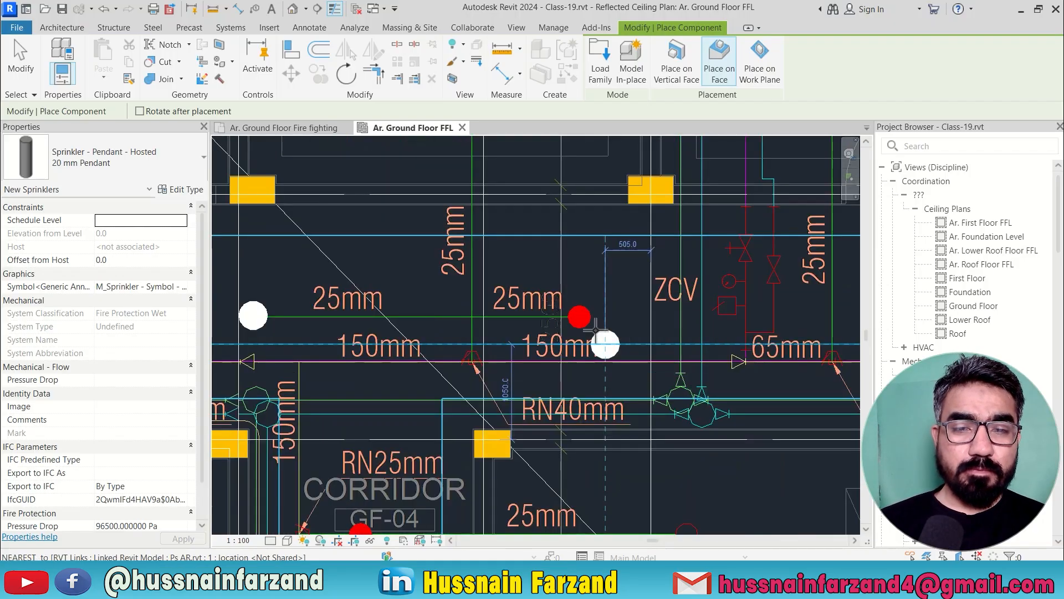
click(546, 288)
Step: Place 20 mm Pendant sprinklers on the next two corridor marks east of the ZCV, below office GF-53
scroll(548, 290, down, 5)
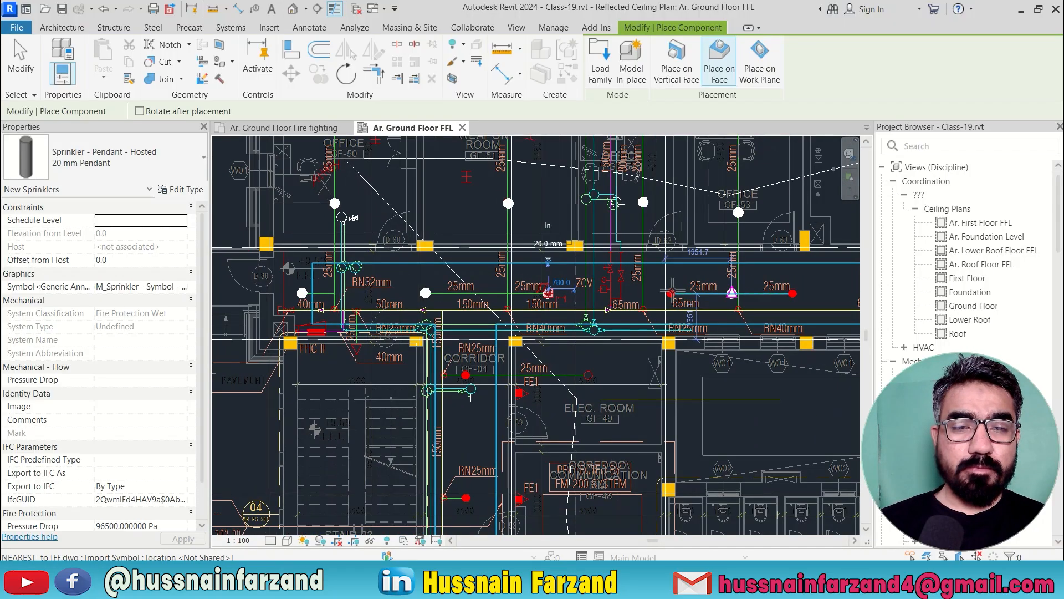
scroll(715, 290, up, 5)
click(394, 288)
scroll(394, 288, down, 4)
scroll(688, 292, up, 6)
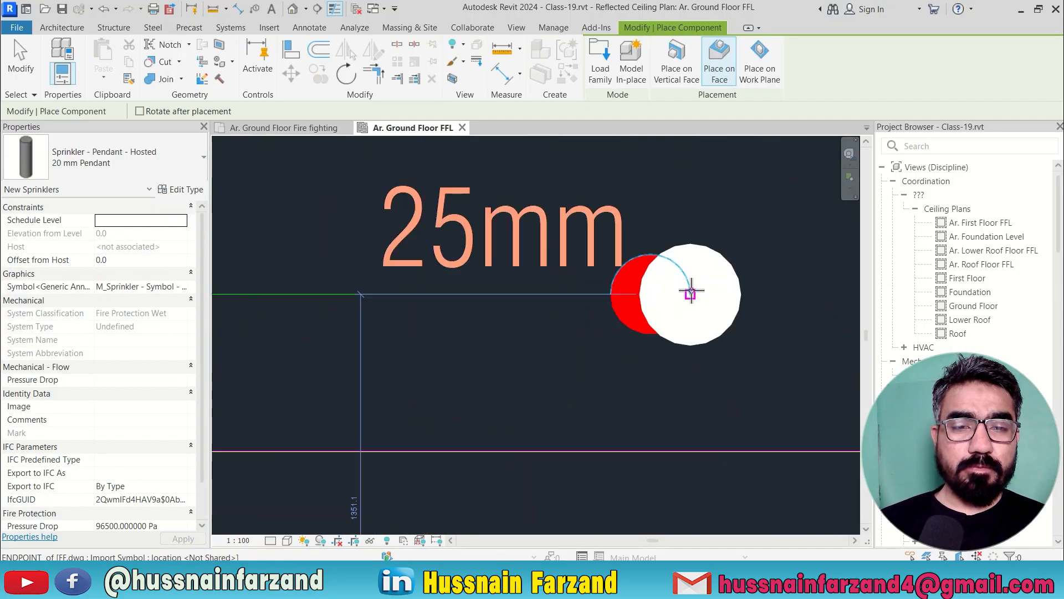
click(631, 298)
Step: Place a 20 mm Pendant sprinkler on the red CAD mark in corridor GF-04 beside the electrical room, and finish the placement
scroll(632, 304, down, 6)
scroll(633, 314, down, 6)
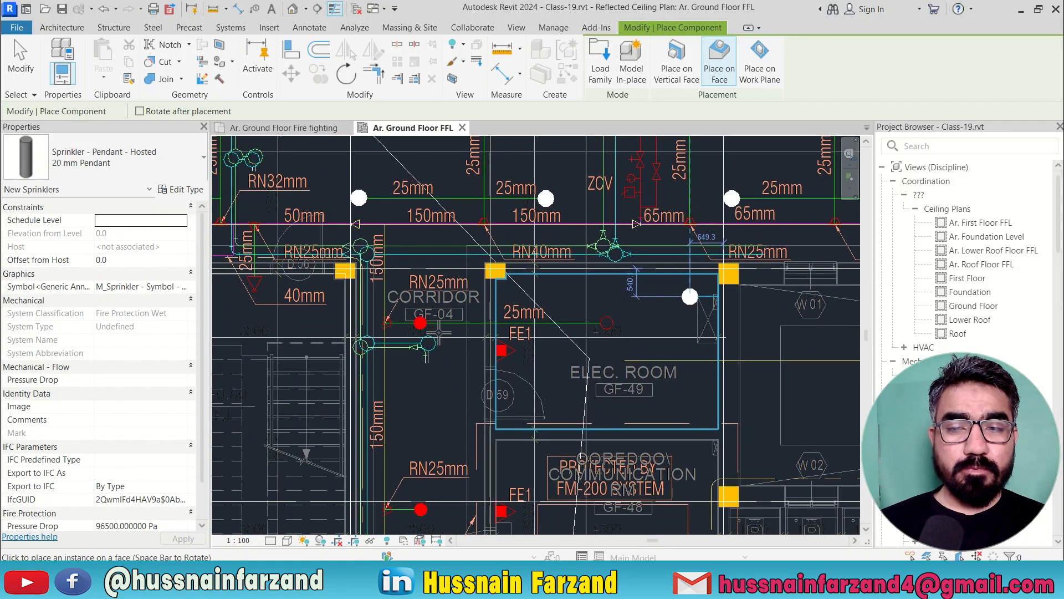
scroll(392, 316, up, 6)
click(392, 311)
scroll(392, 310, down, 6)
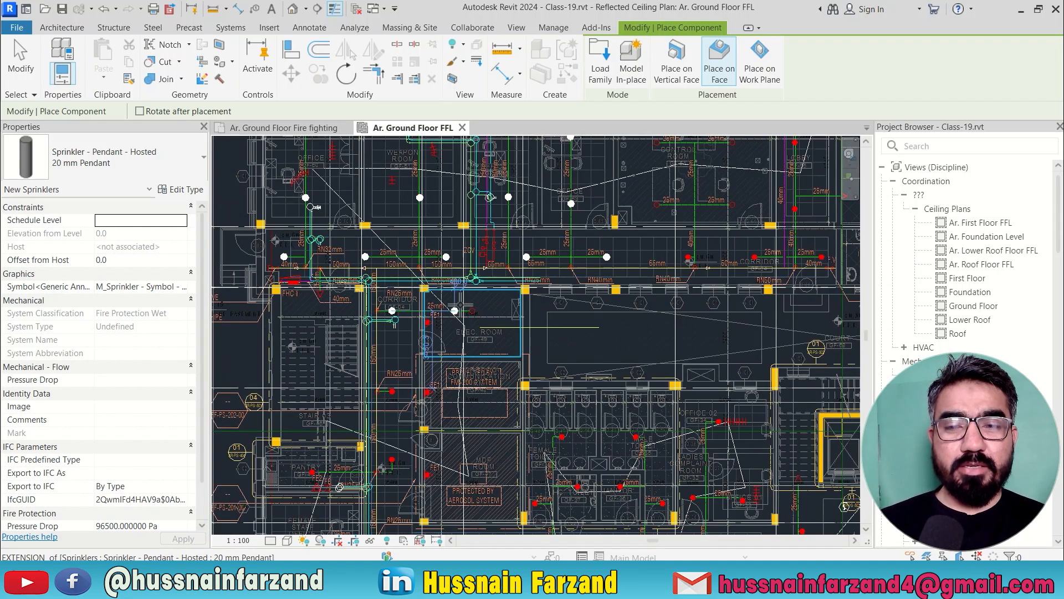
key(Escape)
key(Escape)
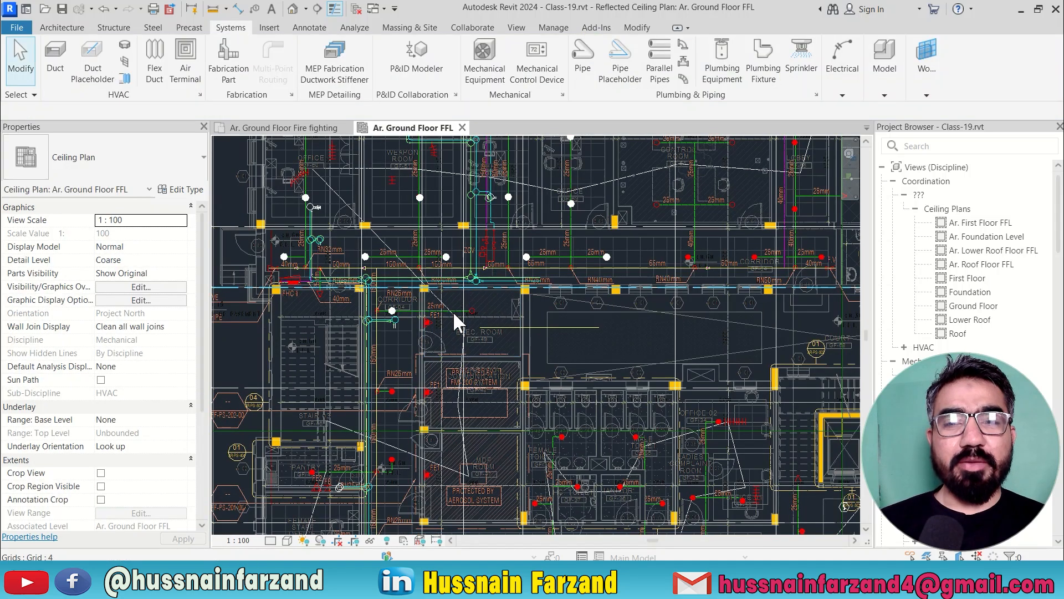
scroll(453, 311, down, 1)
middle_drag(464, 317, 470, 368)
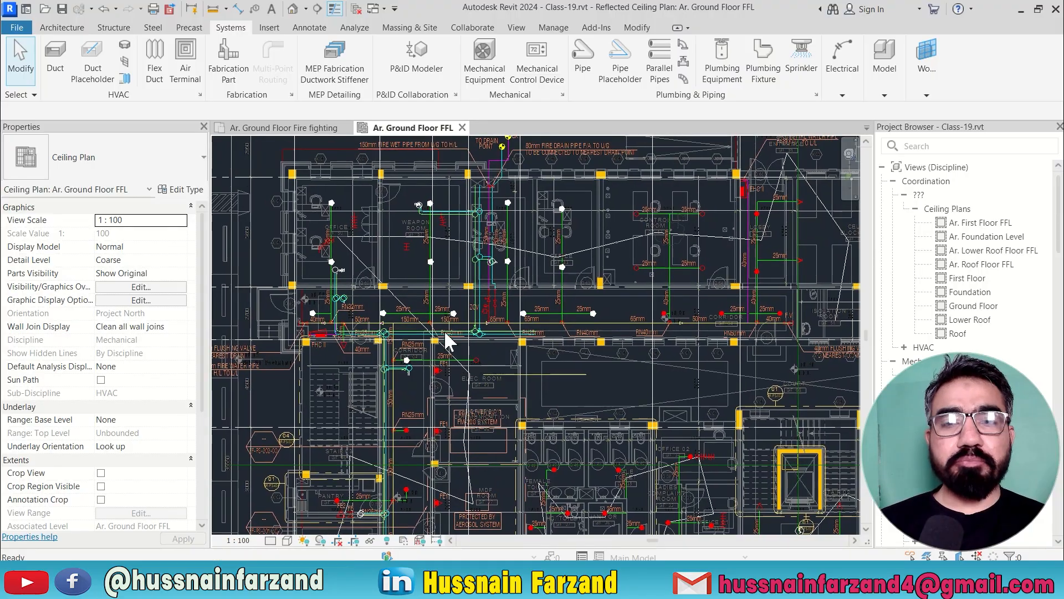
Step: Start a sprinkler placed on a vertical face, using the Sprinkler - Horizontal Sidewall - Hosted type 20 mm Horizontal Sidewall
click(430, 260)
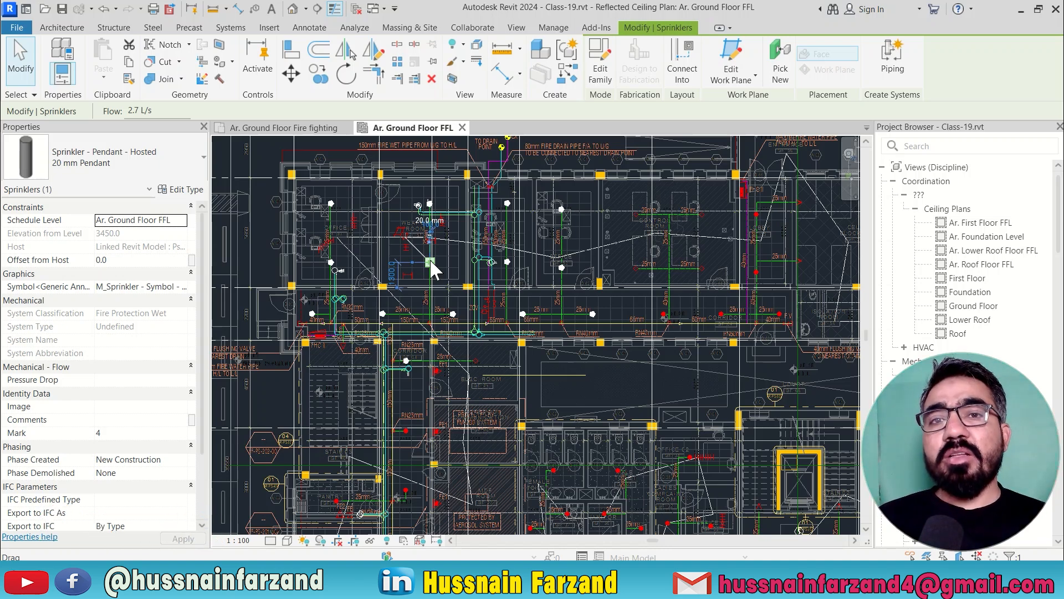
scroll(311, 244, up, 2)
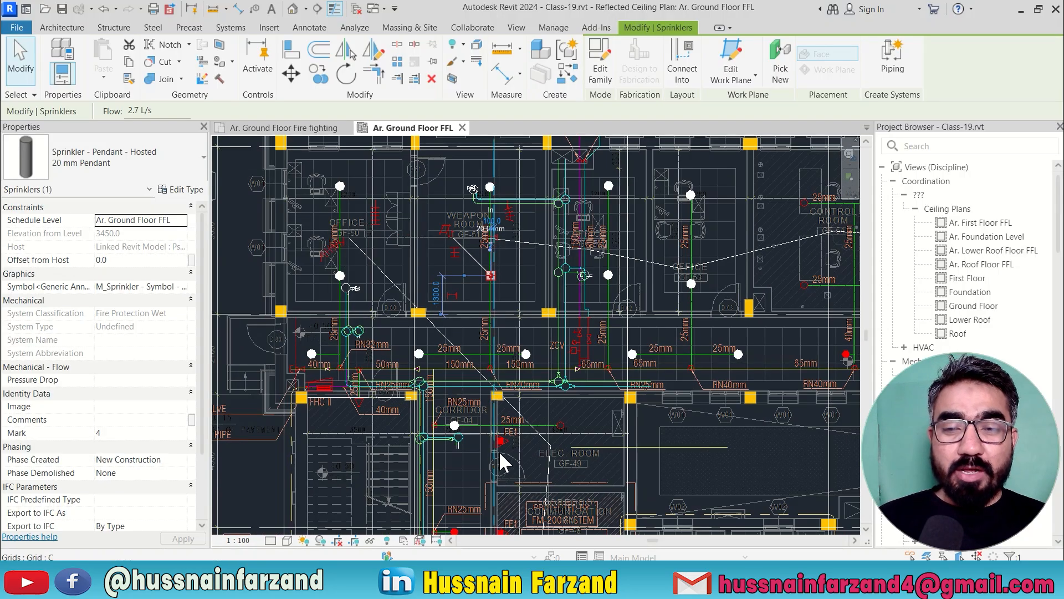
scroll(499, 451, up, 1)
scroll(366, 410, up, 2)
scroll(333, 377, up, 2)
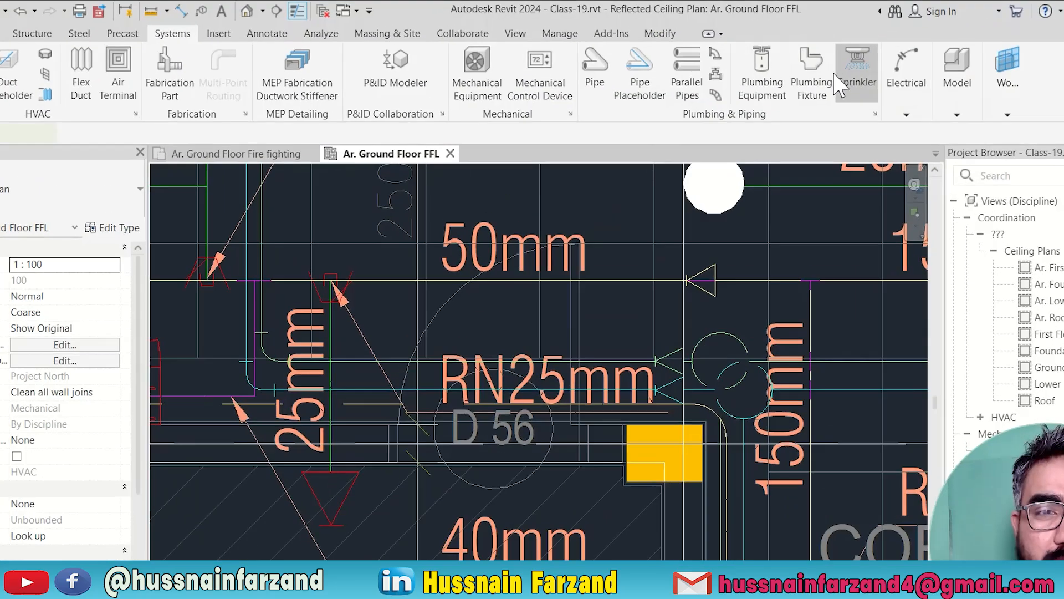
click(846, 81)
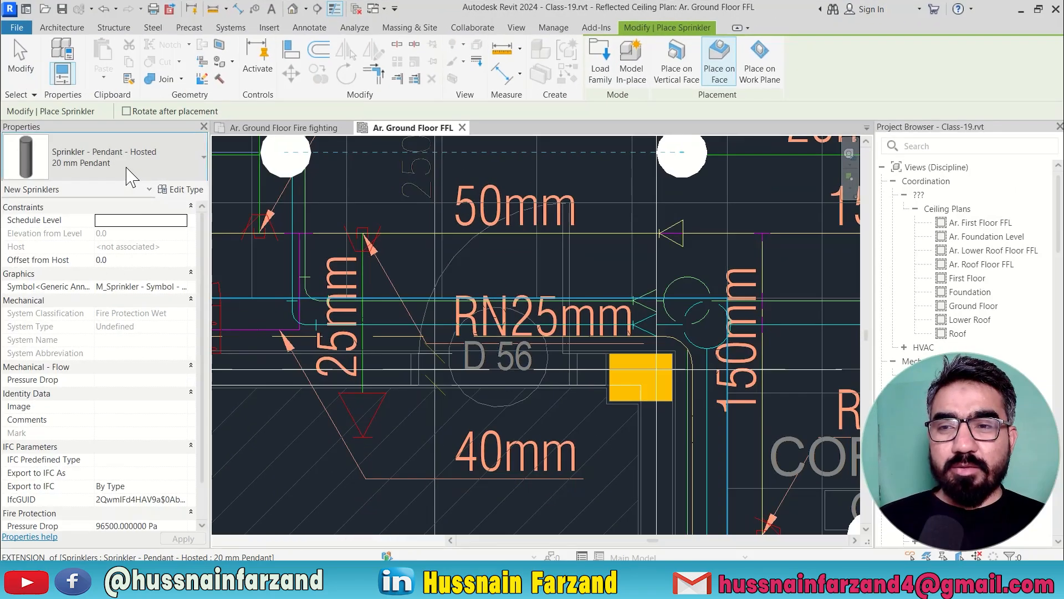
click(51, 201)
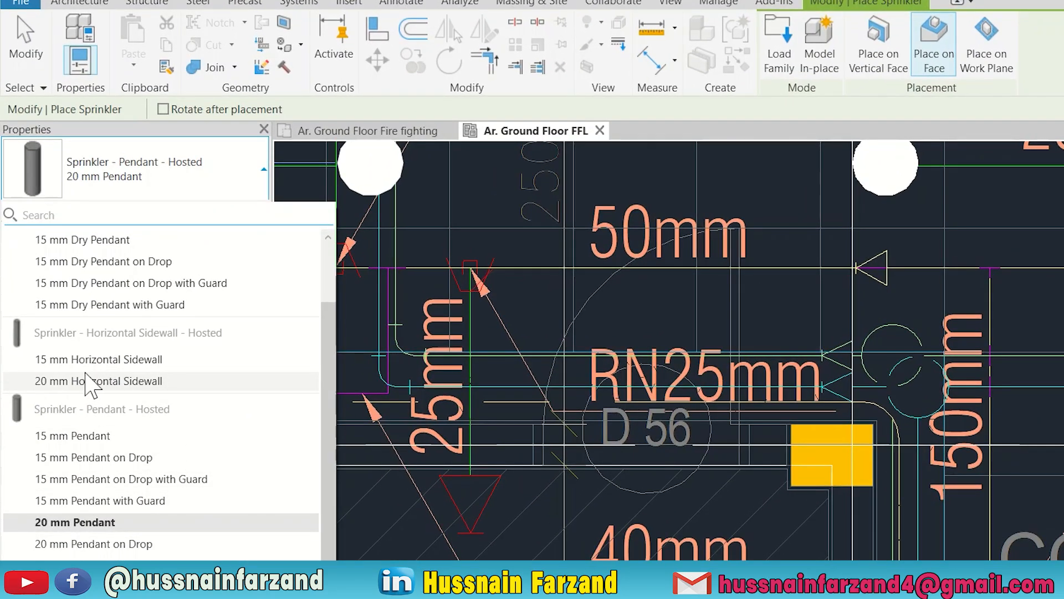
click(89, 382)
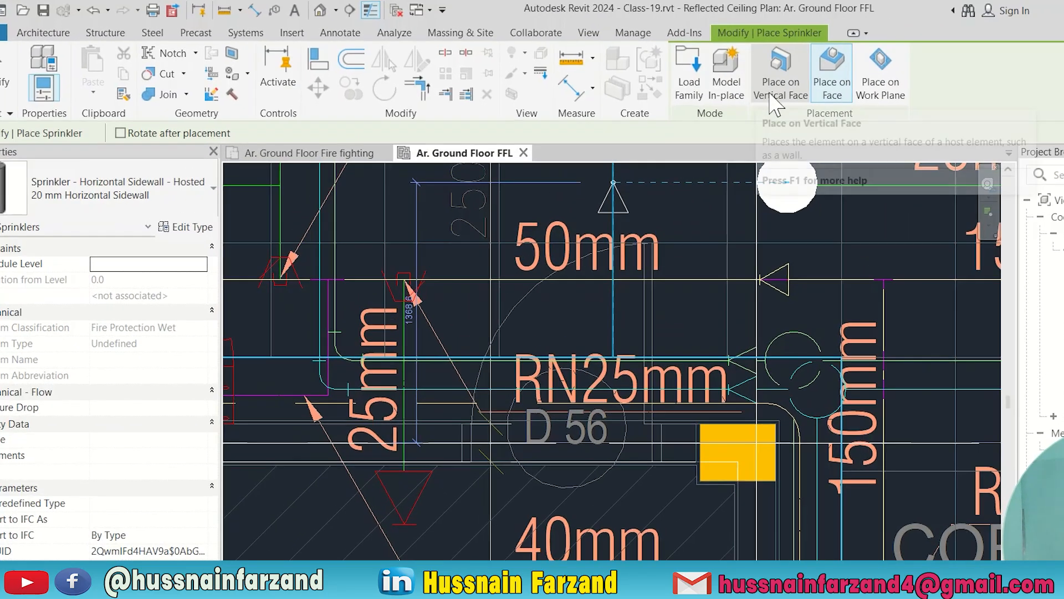
click(770, 96)
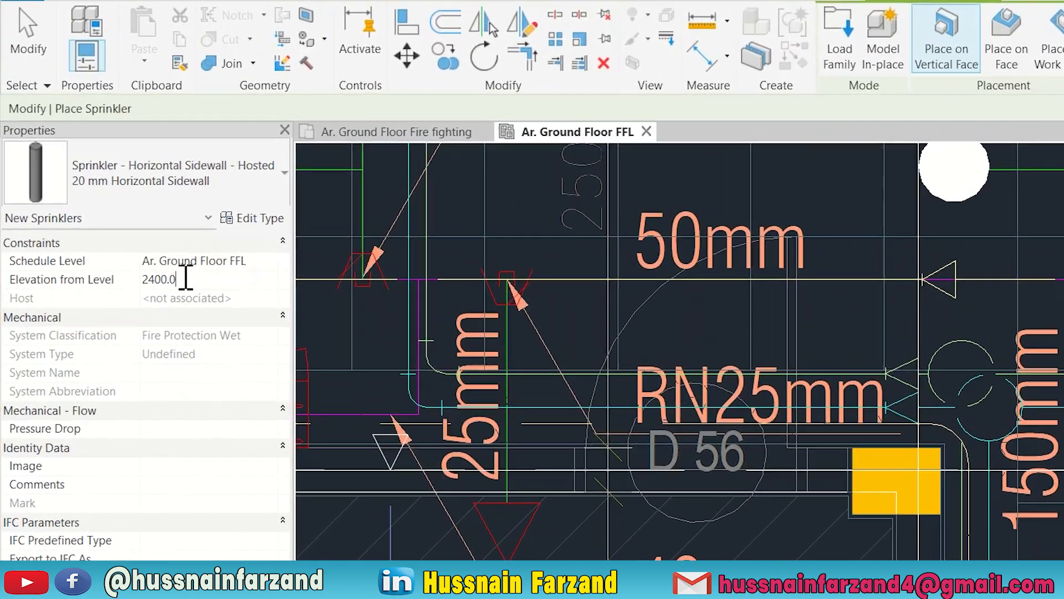
Step: Set the sidewall sprinkler's elevation from level to 3450 and place it on the triangular CAD mark at the wall beside door D 56
click(102, 233)
text(2450.0)
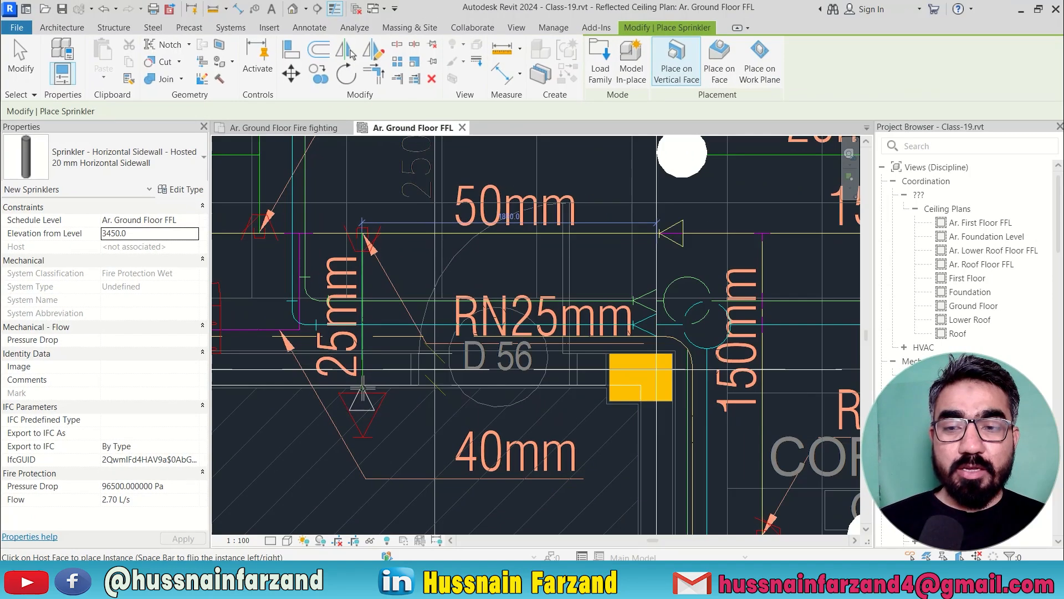
click(362, 389)
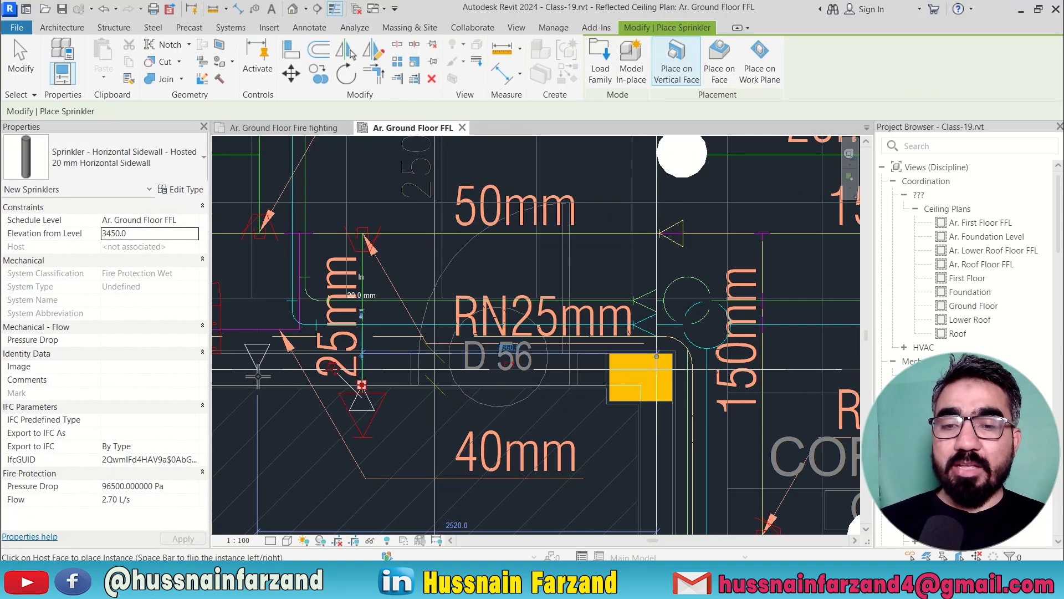
scroll(420, 359, down, 3)
middle_drag(681, 435, 421, 373)
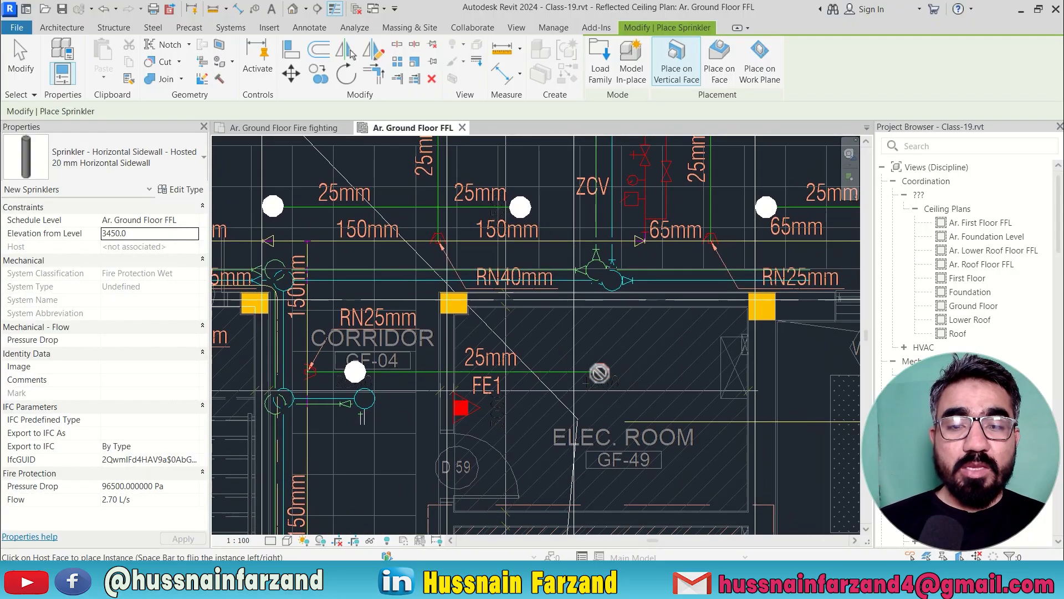
scroll(602, 370, up, 3)
key(Escape)
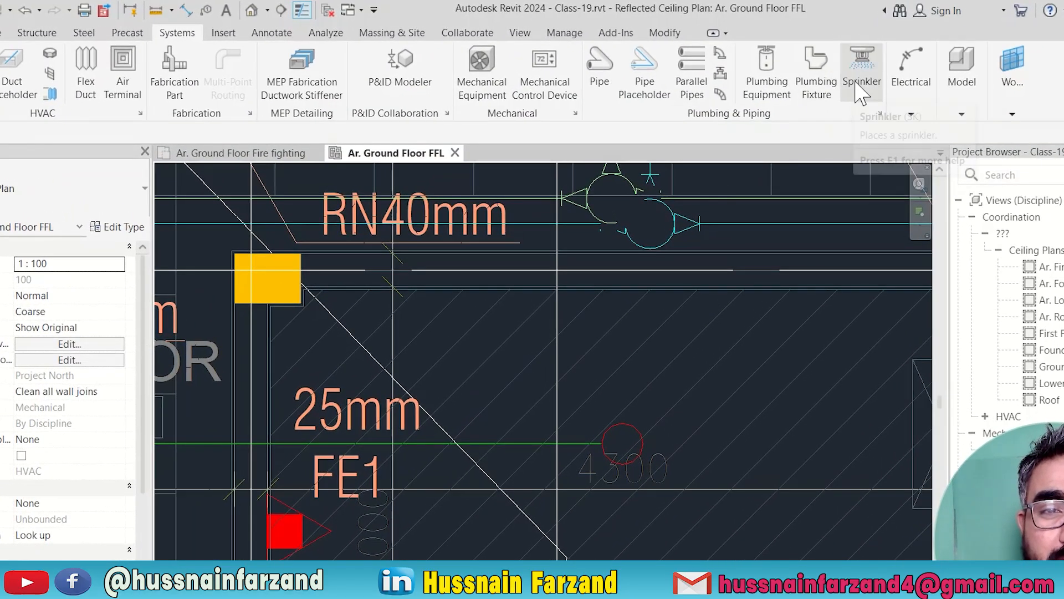
Step: Start a new sprinkler placement and load the M_Sprinkler - Upright.rfa family from the Sprinklers folder
click(798, 71)
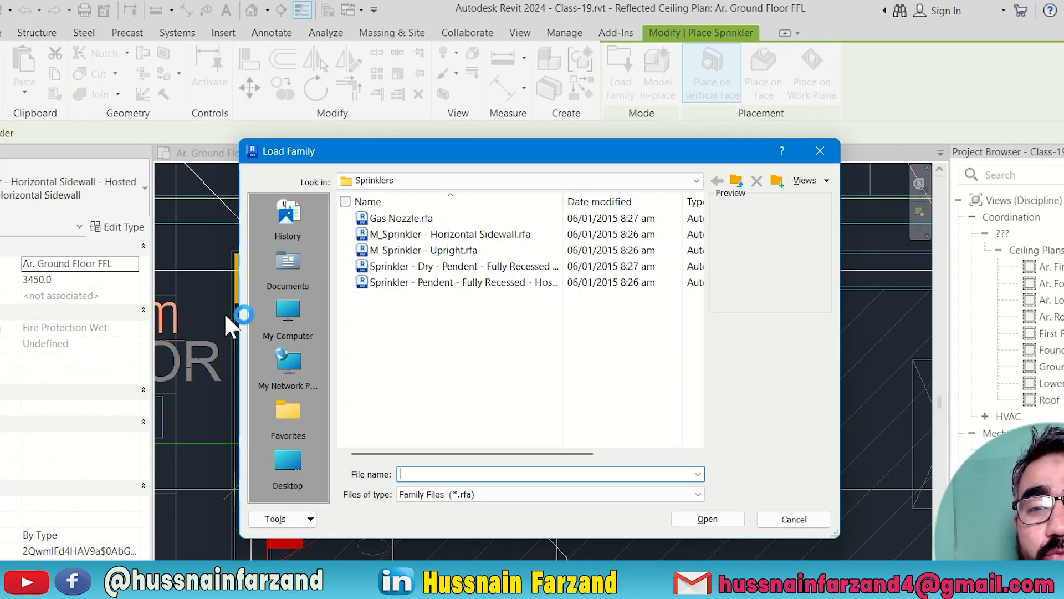
click(423, 250)
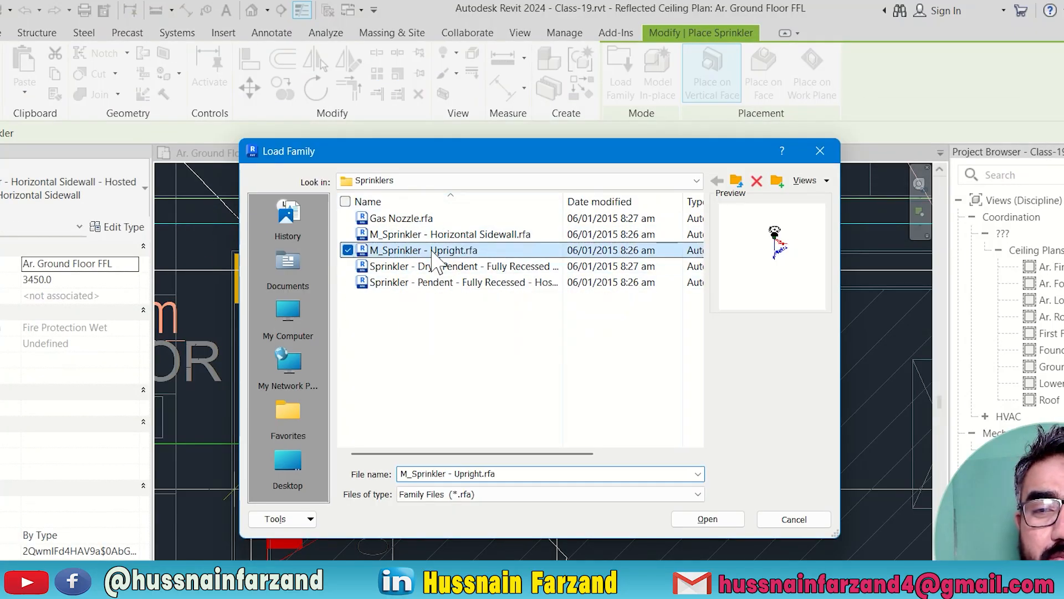
click(704, 519)
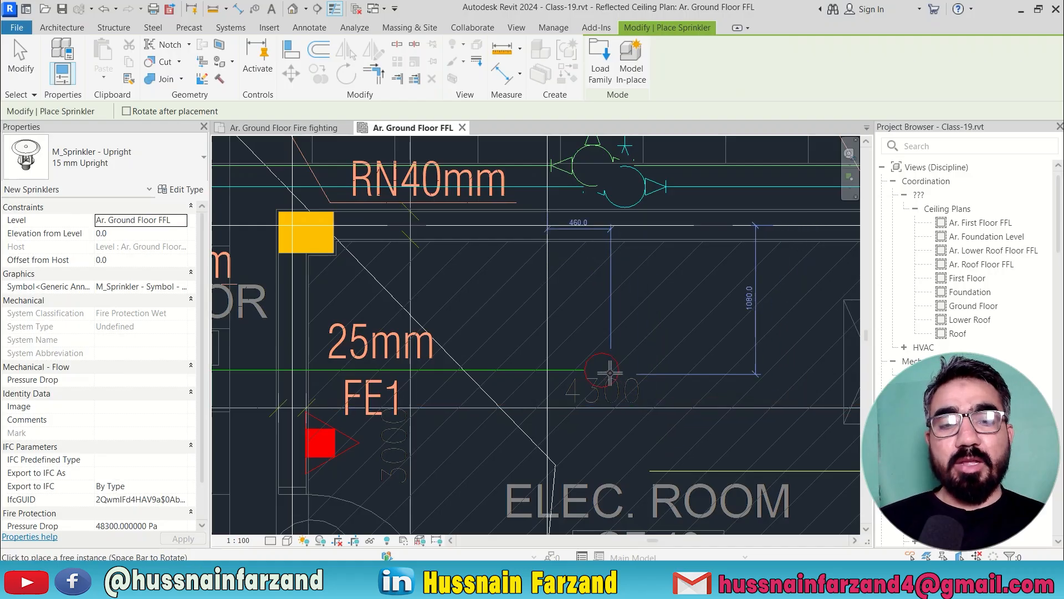
Step: Set the new 15 mm Upright sprinkler's elevation from level to 4100 for the CAD mark in electrical room GF-49
click(118, 234)
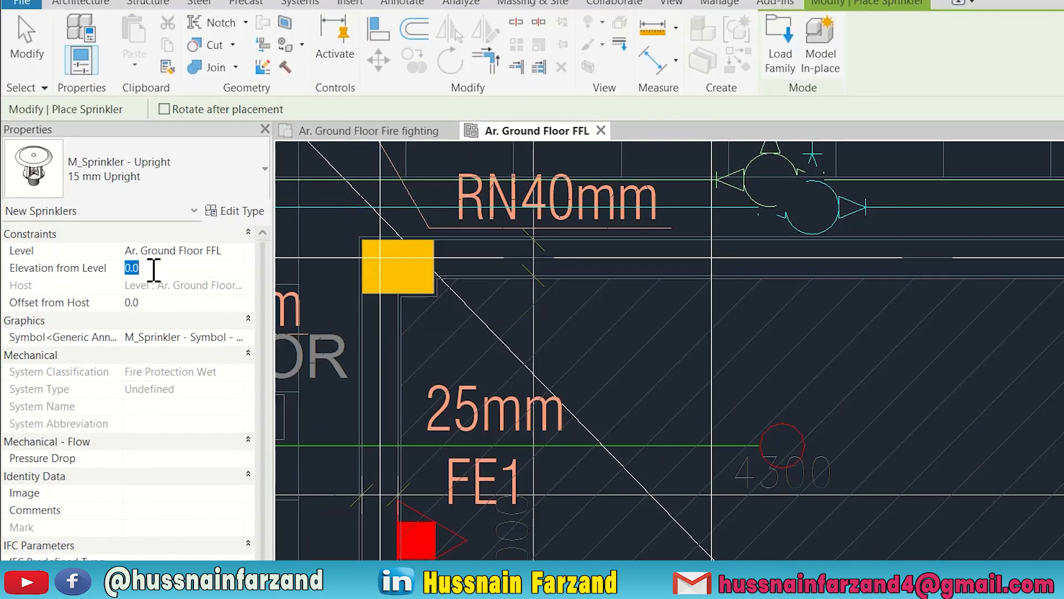
text(4100)
key(Return)
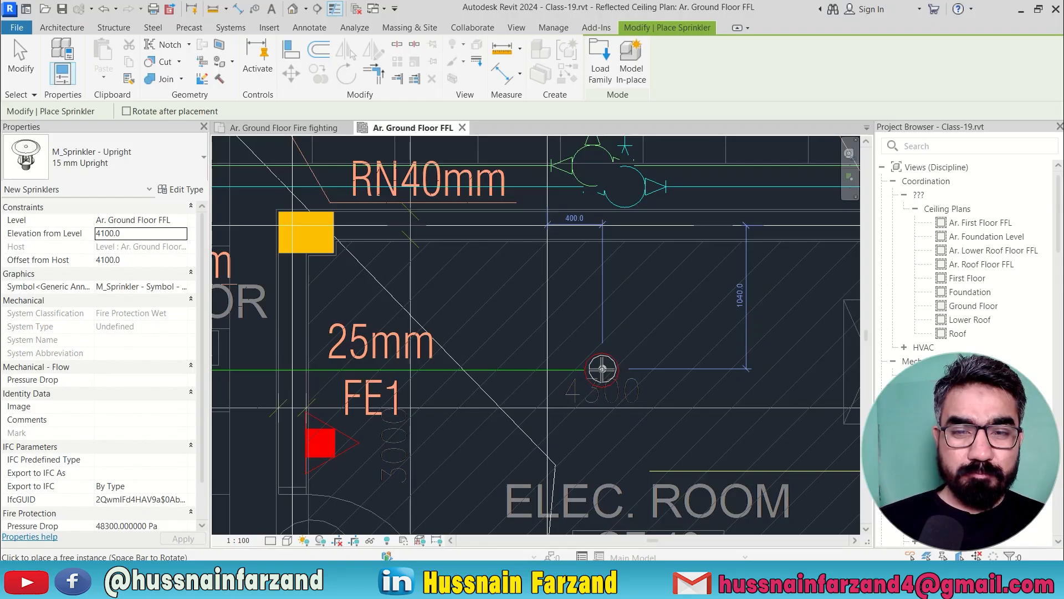
Step: Place the 15 mm Upright sprinkler on the CAD mark in electrical room GF-49 and end the placement
click(603, 369)
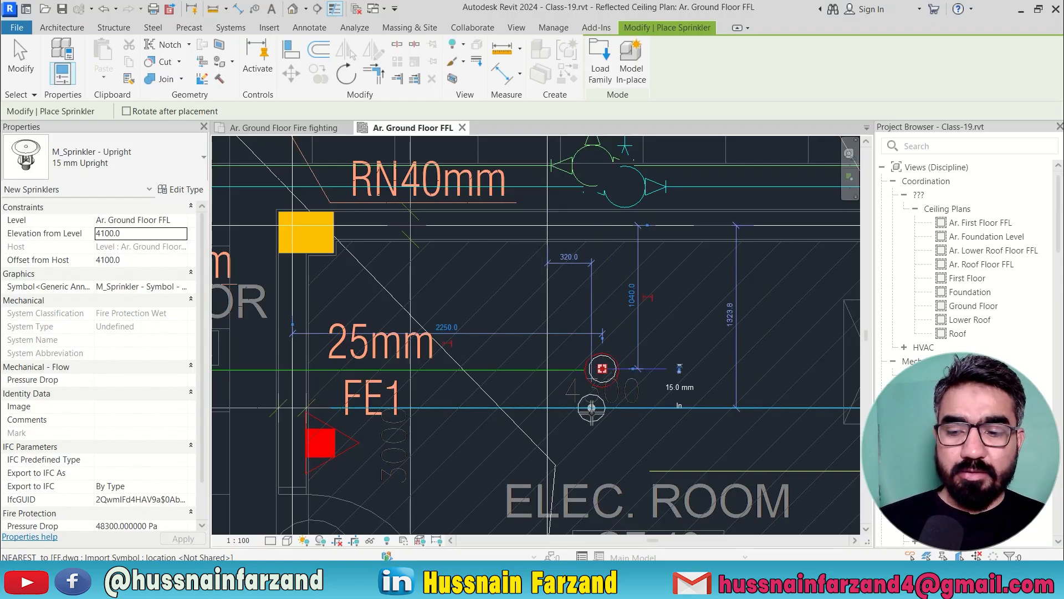
key(Escape)
key(Escape)
scroll(591, 399, down, 5)
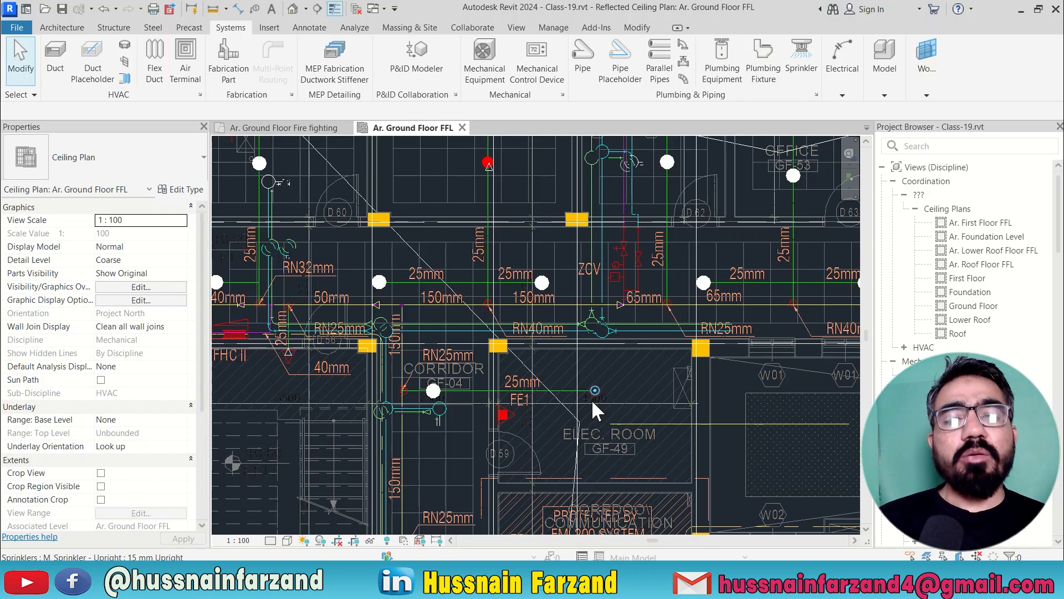
scroll(518, 332, down, 2)
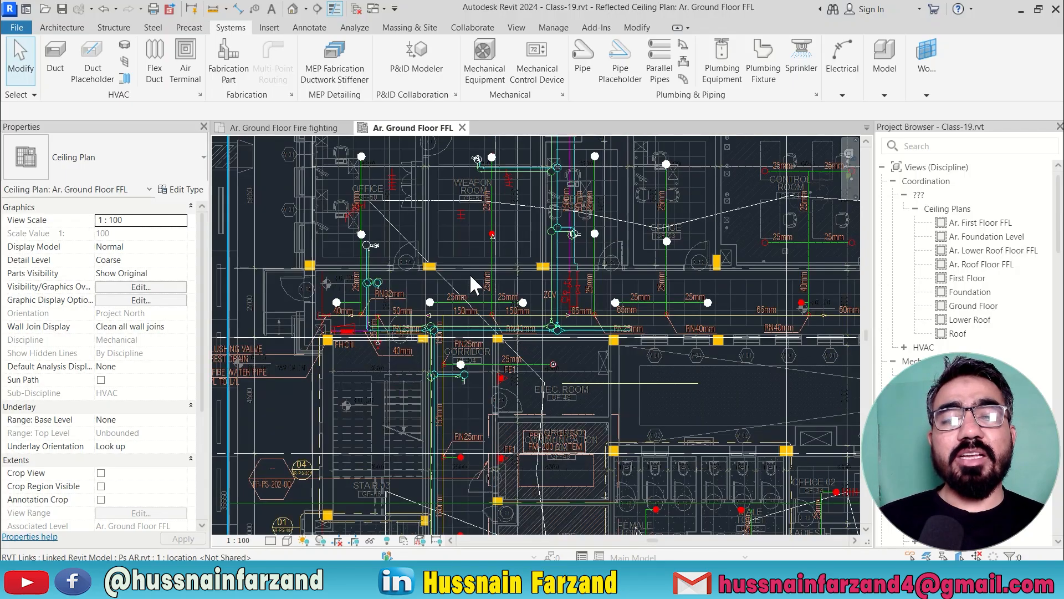
scroll(324, 172, up, 1)
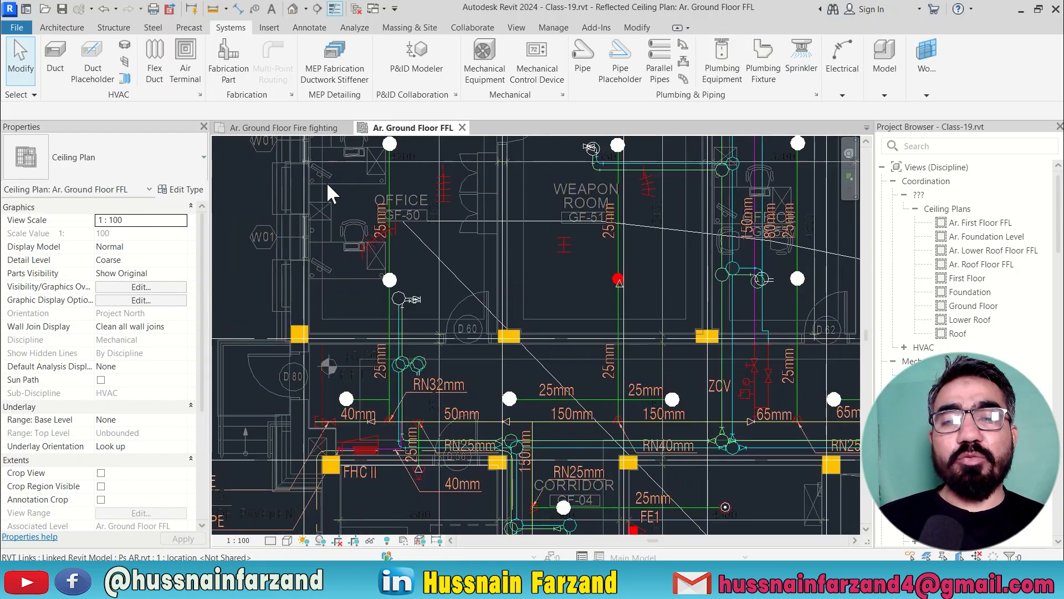
scroll(327, 182, up, 1)
Step: Place another 20 mm Pendant hosted sprinkler on the unfilled CAD mark in weapon room GF-51, hosted on the ceiling face
click(269, 130)
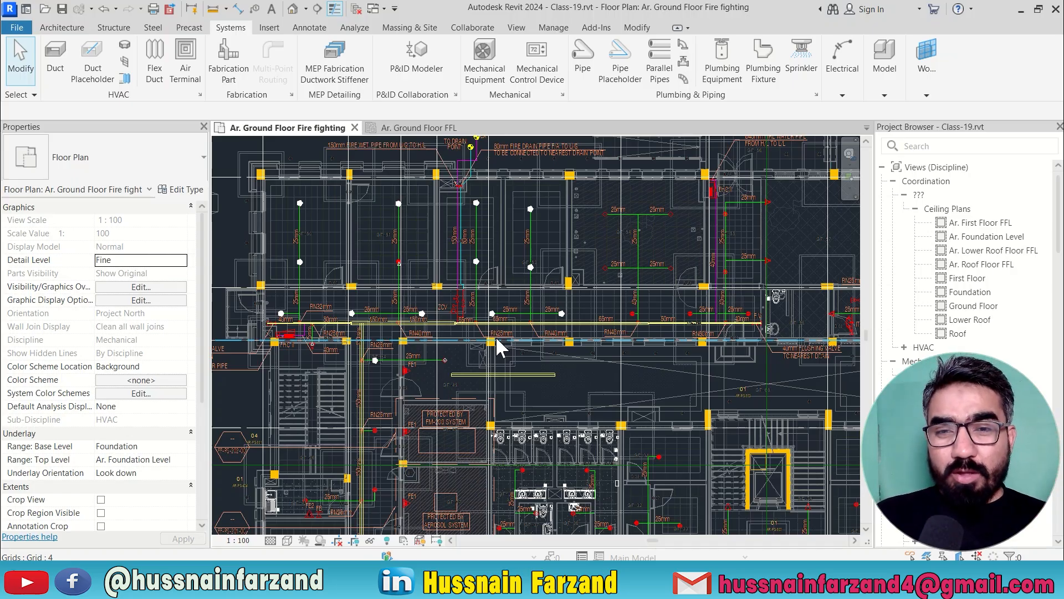
click(405, 129)
scroll(532, 219, up, 2)
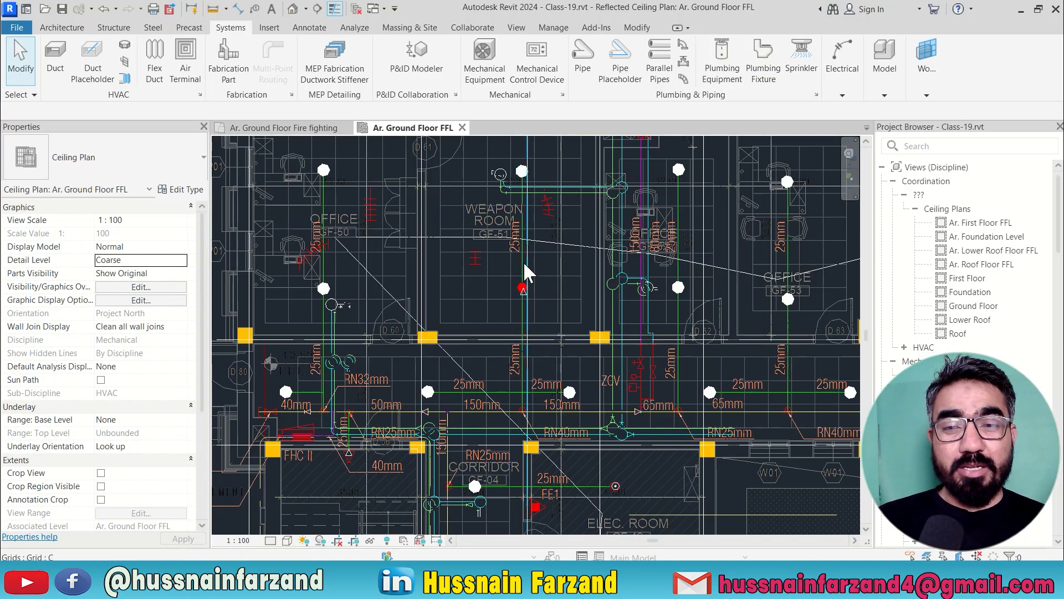
click(522, 173)
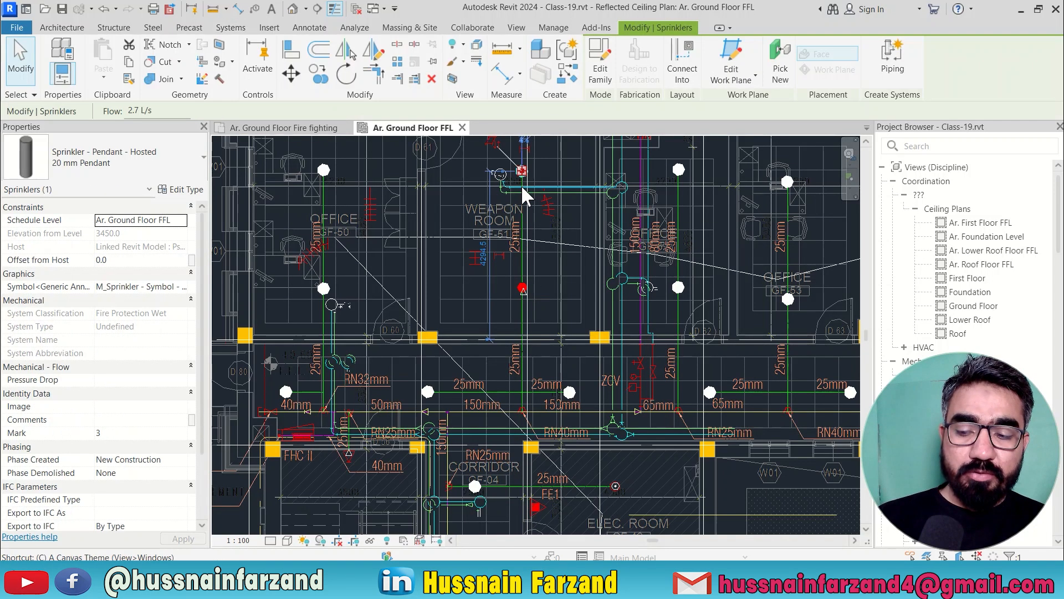
key(c)
key(s)
scroll(529, 258, up, 5)
click(702, 82)
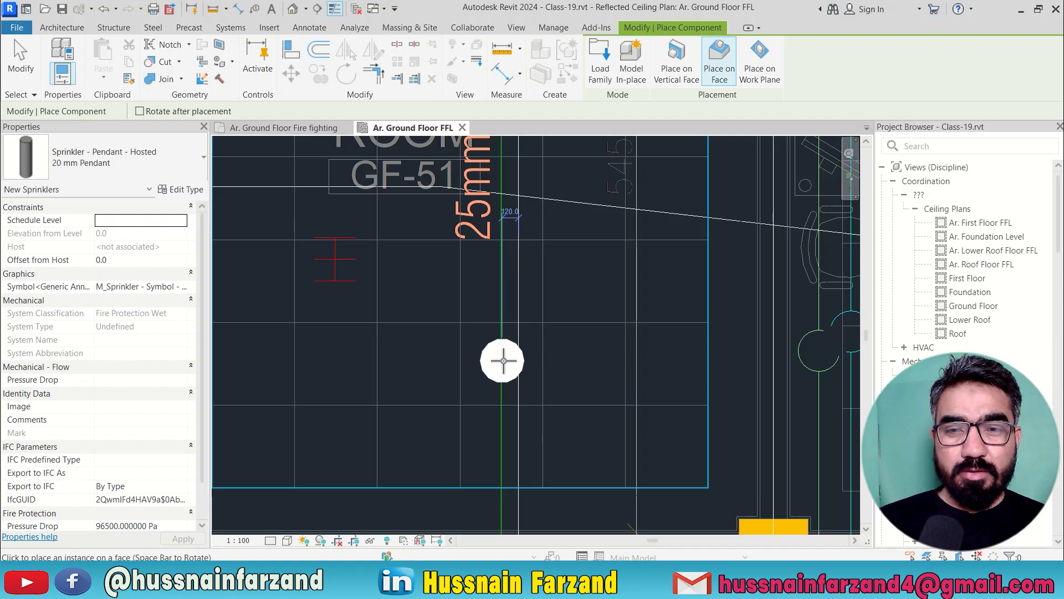
click(503, 361)
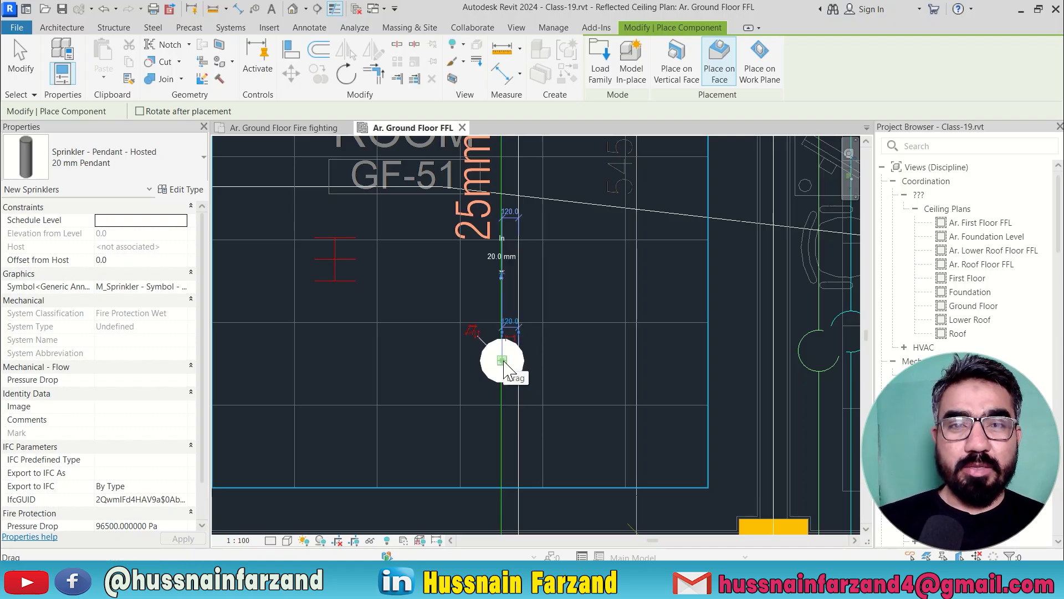
scroll(503, 360, down, 5)
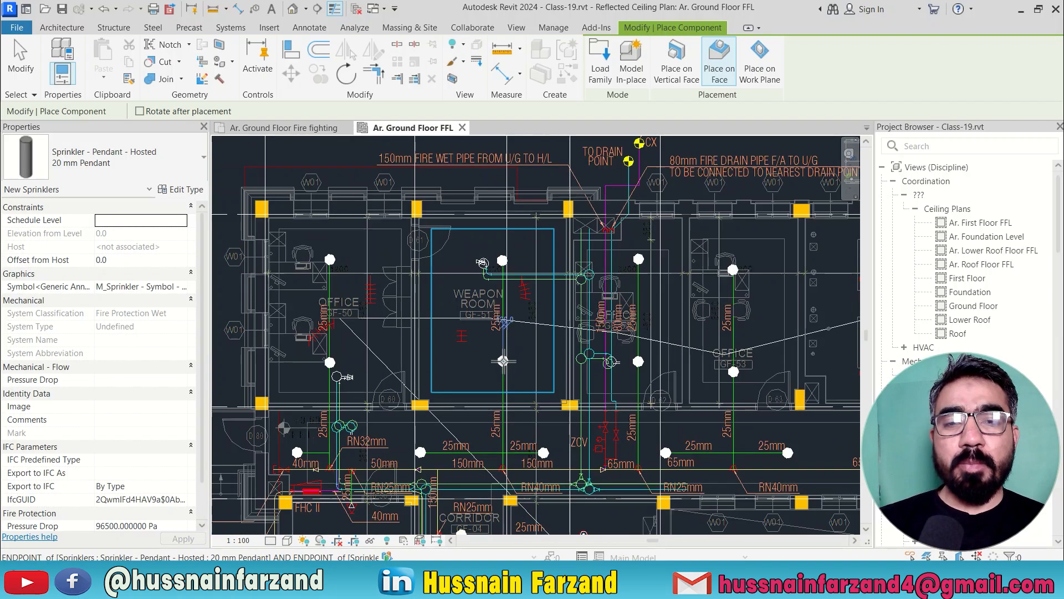
key(Escape)
key(Escape)
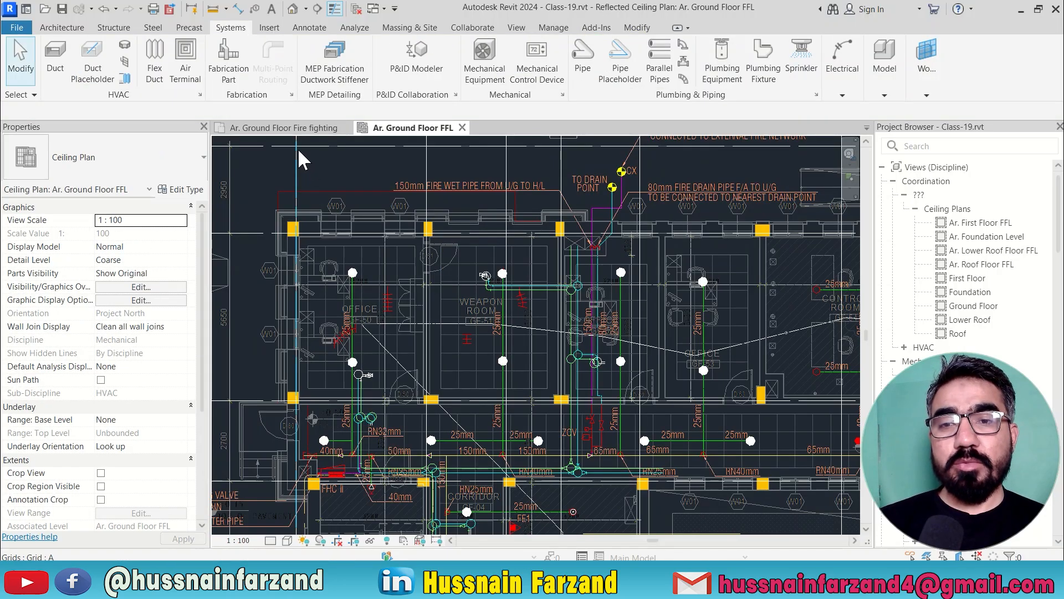
Step: Show the Ar. Ground Floor Fire fighting plan and start a pipe from the upper pendant sprinkler in room GF-50
click(301, 130)
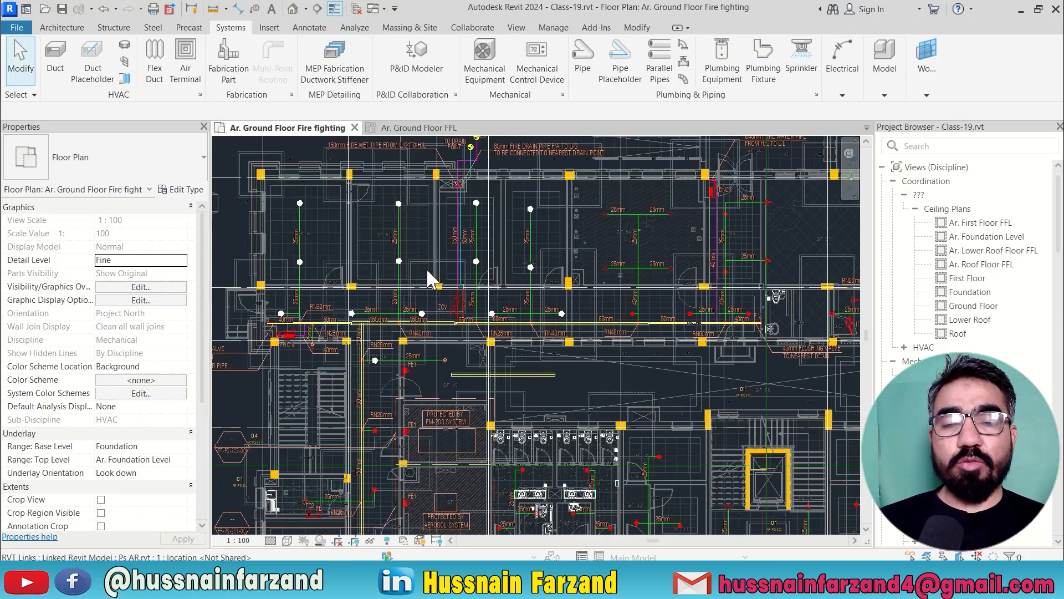
scroll(427, 267, down, 2)
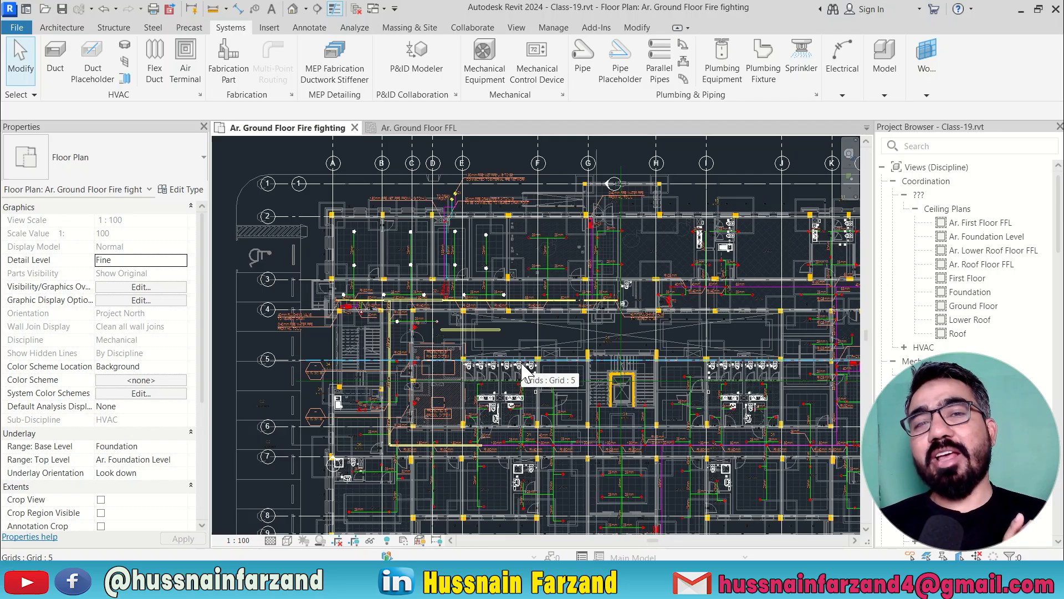
scroll(521, 361, up, 1)
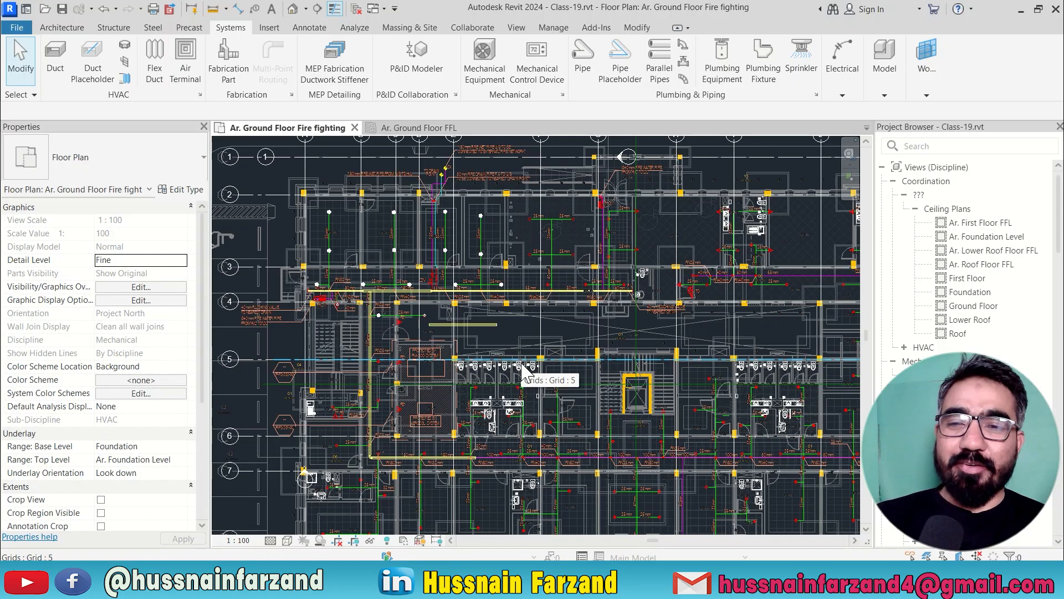
scroll(329, 221, up, 5)
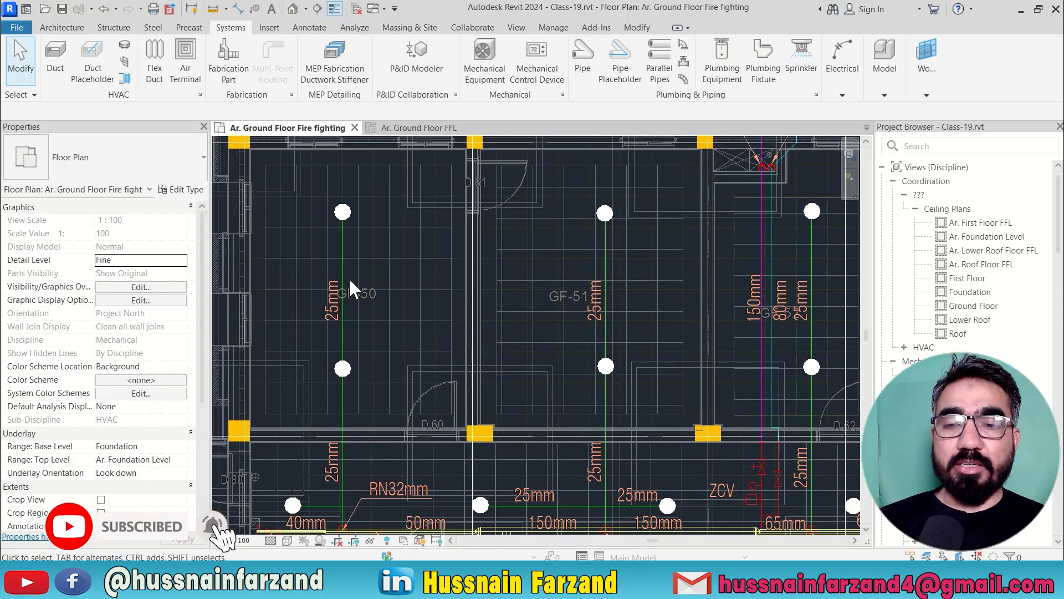
scroll(348, 277, down, 1)
click(343, 222)
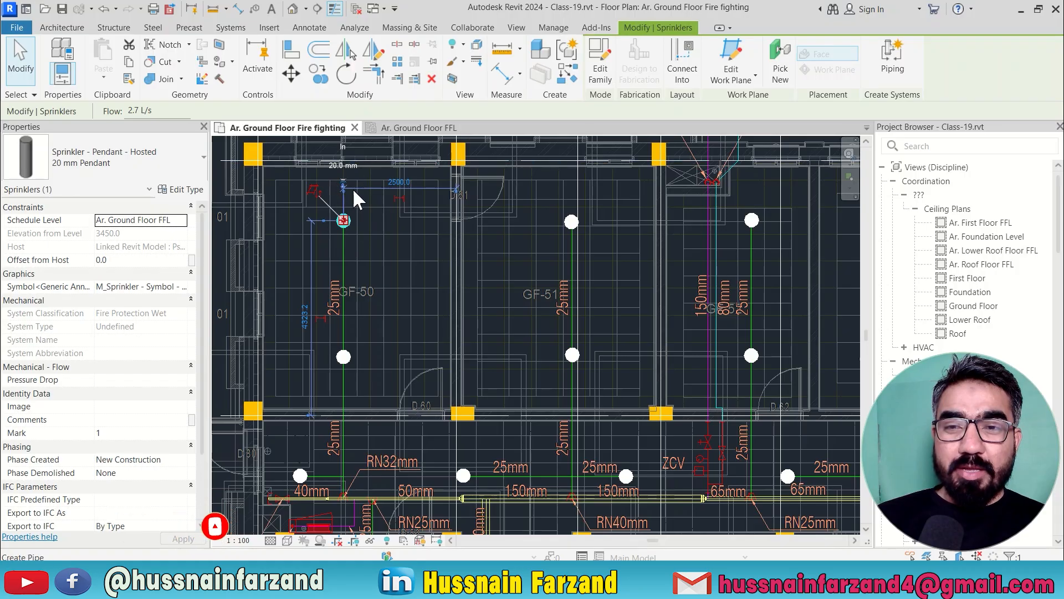
scroll(338, 178, up, 3)
scroll(343, 188, up, 1)
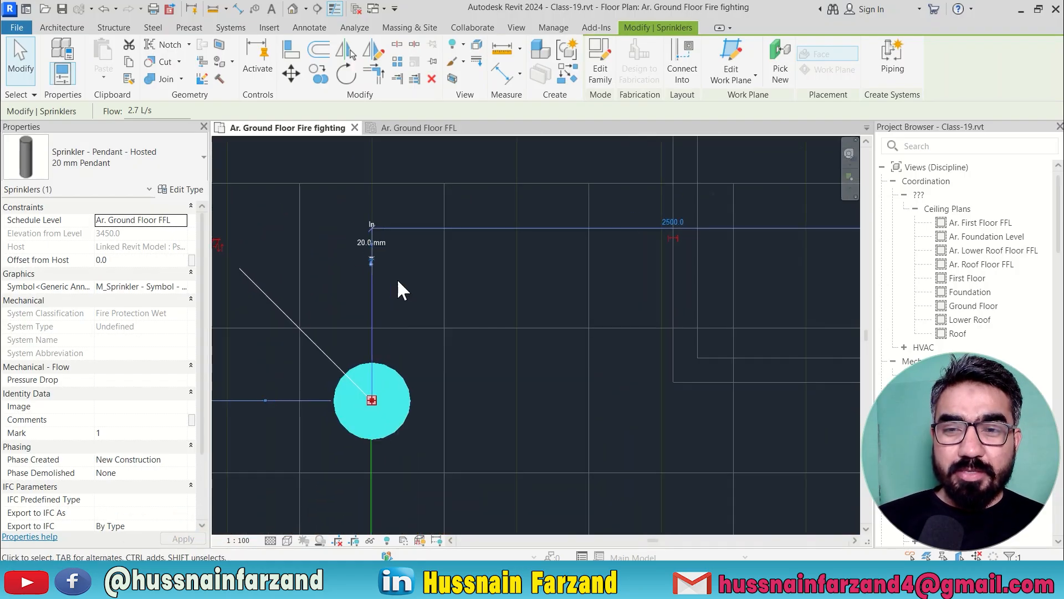
click(371, 260)
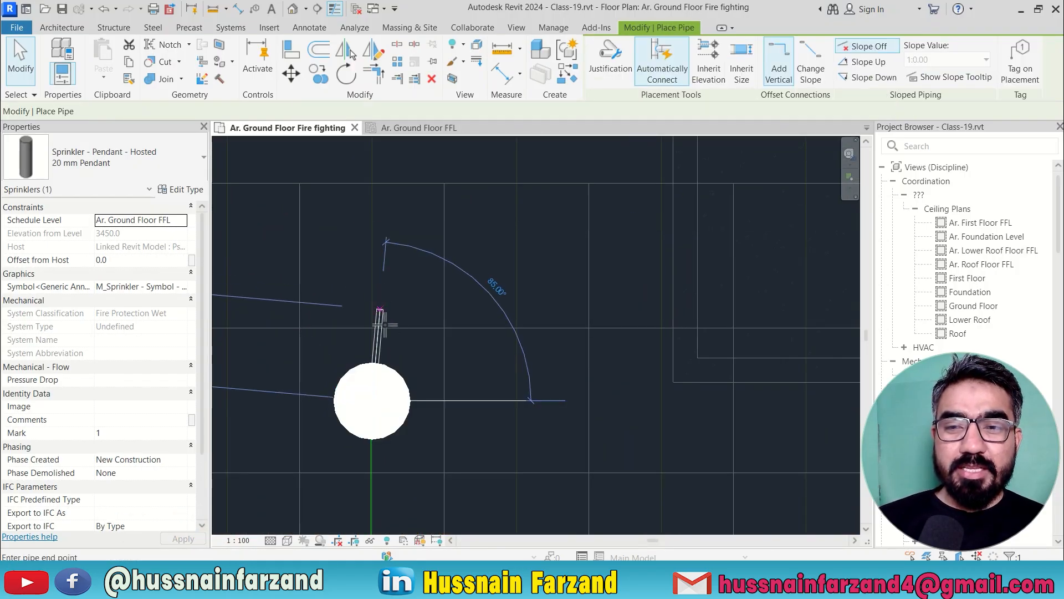
middle_drag(390, 357, 392, 211)
middle_drag(374, 381, 375, 255)
scroll(377, 302, down, 2)
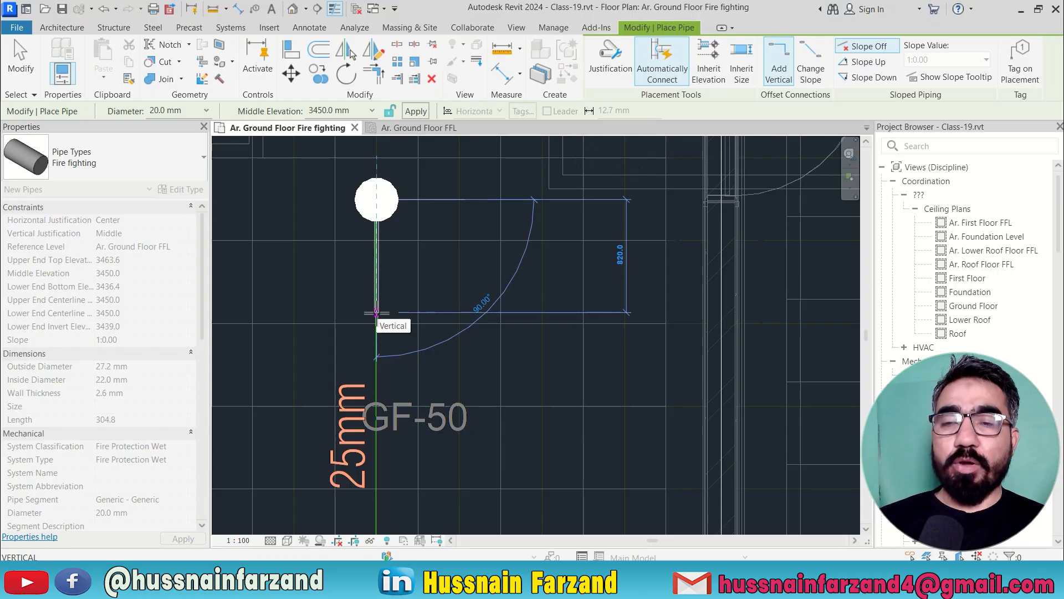
middle_drag(396, 377, 389, 281)
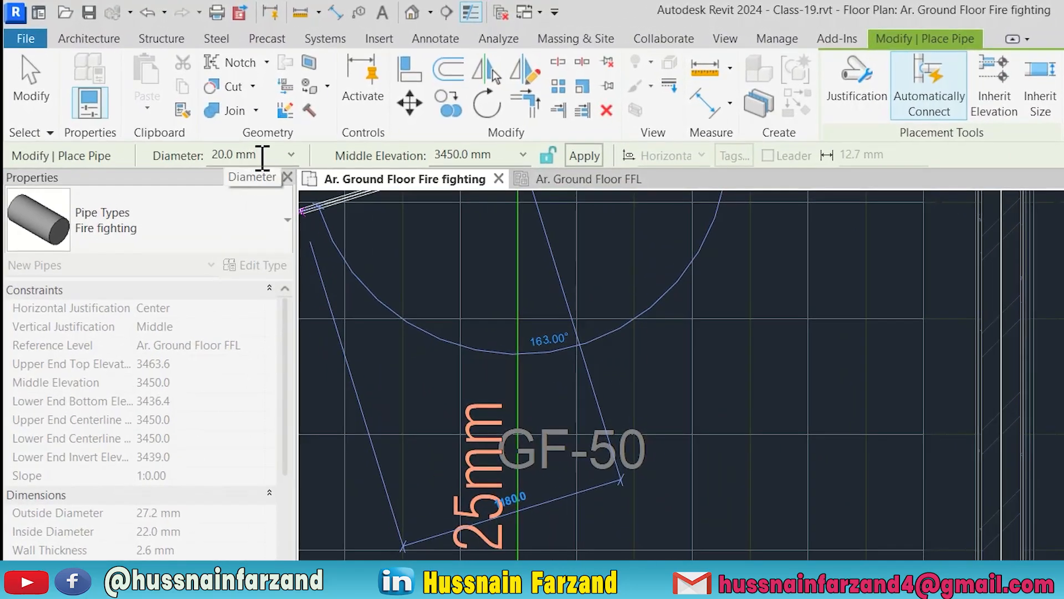
Step: Draw the pipe at 25 mm diameter and 4000 mm middle elevation, down to the corridor main at the RN32mm mark
click(262, 155)
text(25)
key(Return)
click(482, 150)
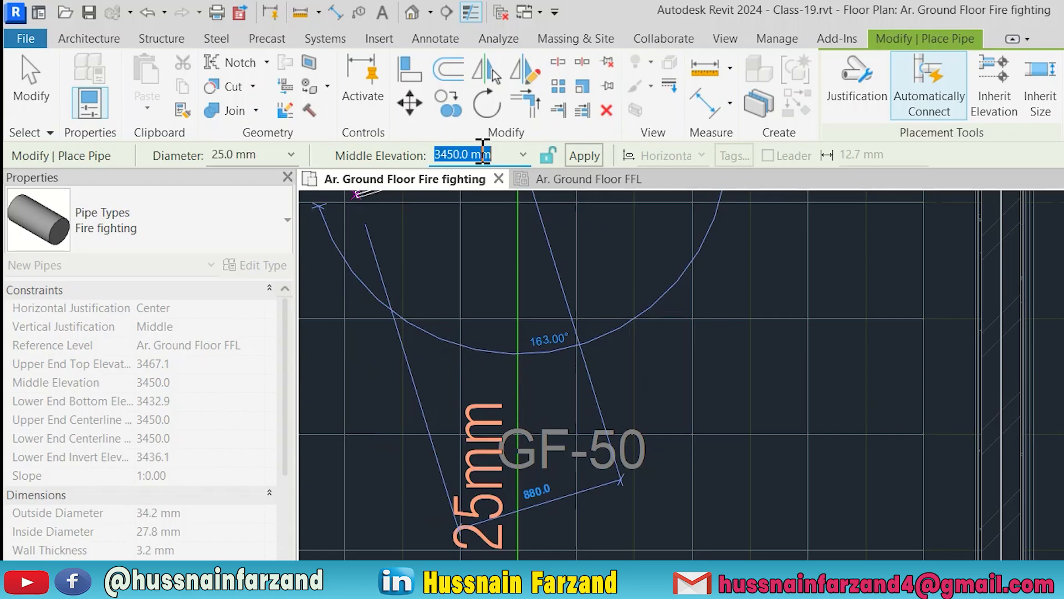
text(4000)
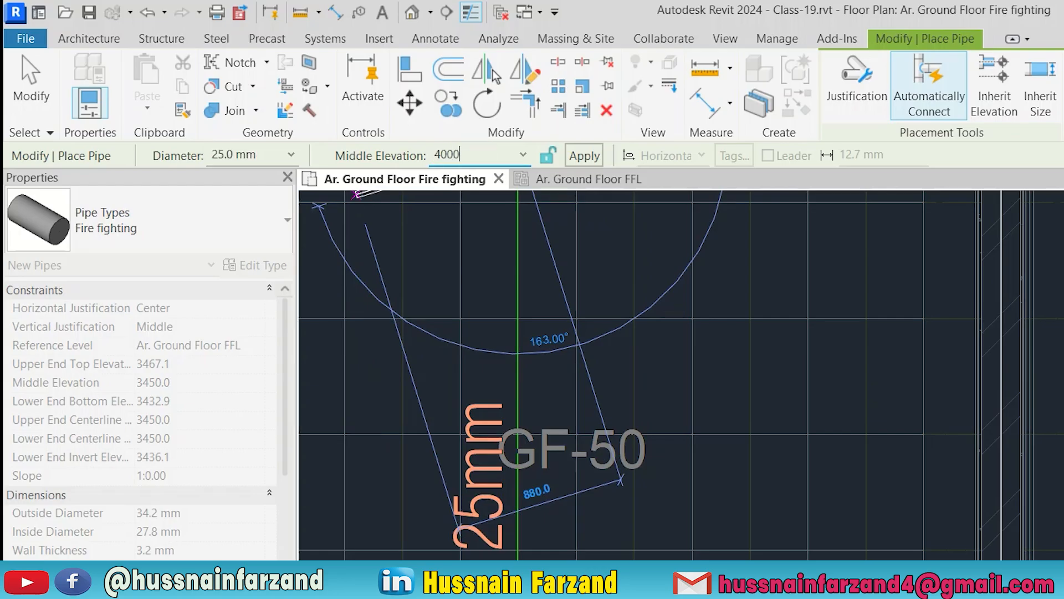
key(Return)
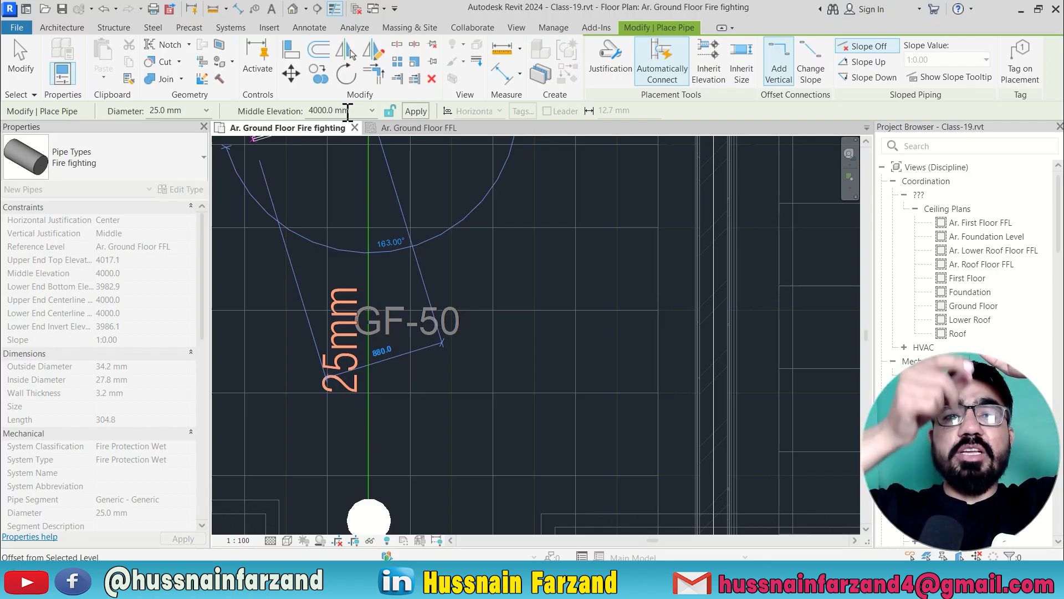
scroll(383, 421, down, 5)
middle_drag(408, 466, 420, 194)
scroll(378, 432, up, 4)
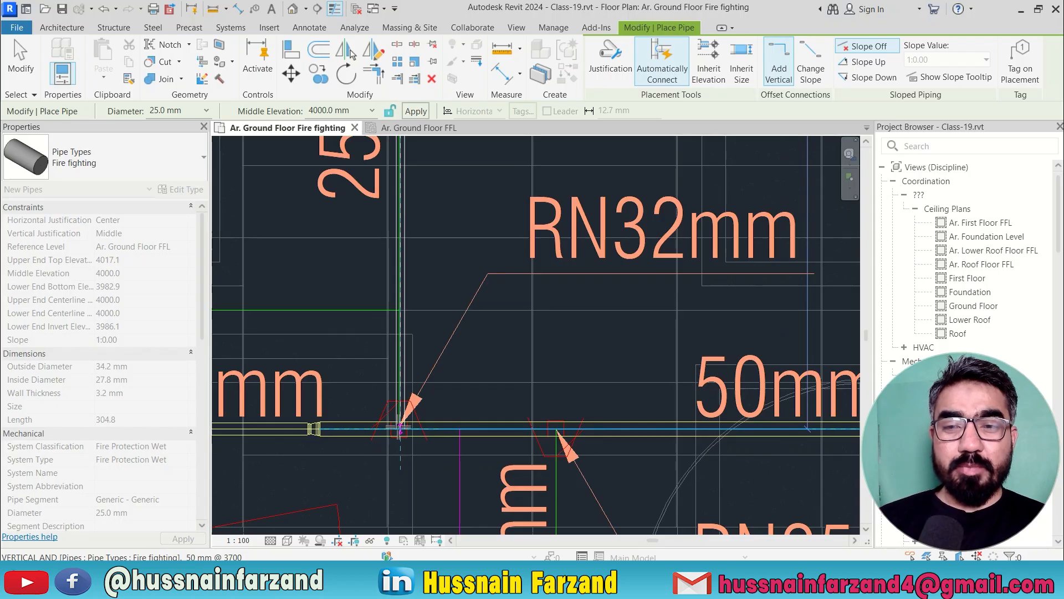
click(400, 428)
scroll(402, 429, down, 4)
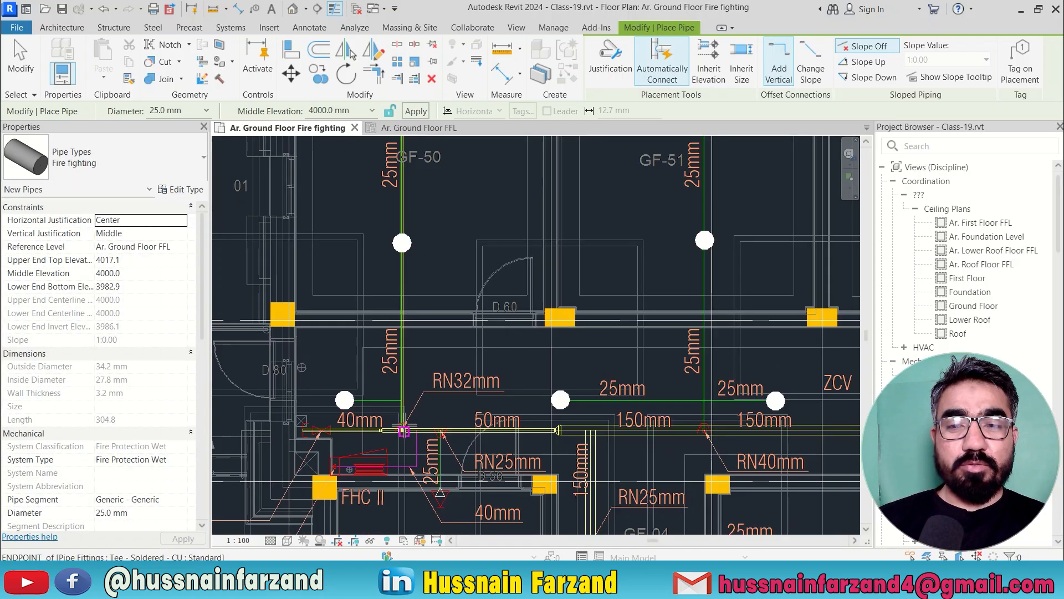
Step: Connect the lower pendant sprinkler in room GF-50 into the 25 mm branch pipe
middle_drag(416, 244, 416, 386)
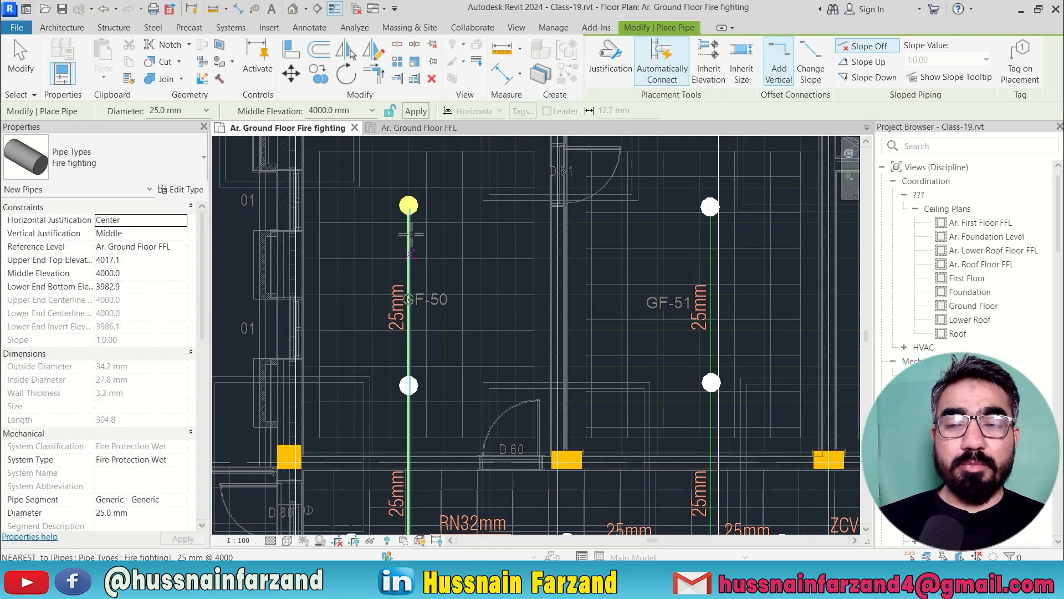
click(408, 206)
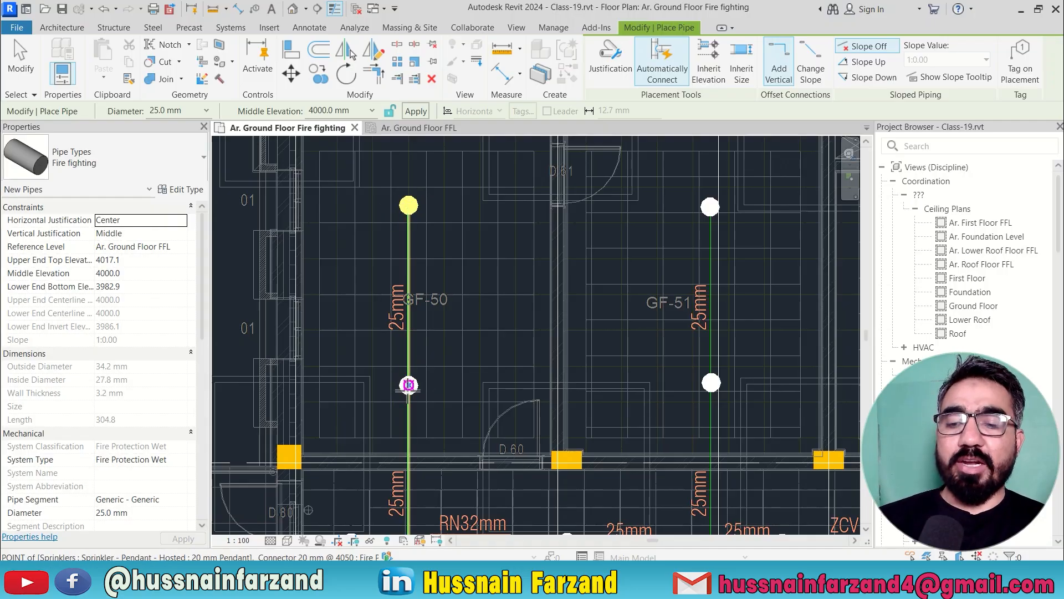
click(409, 384)
key(Escape)
key(Escape)
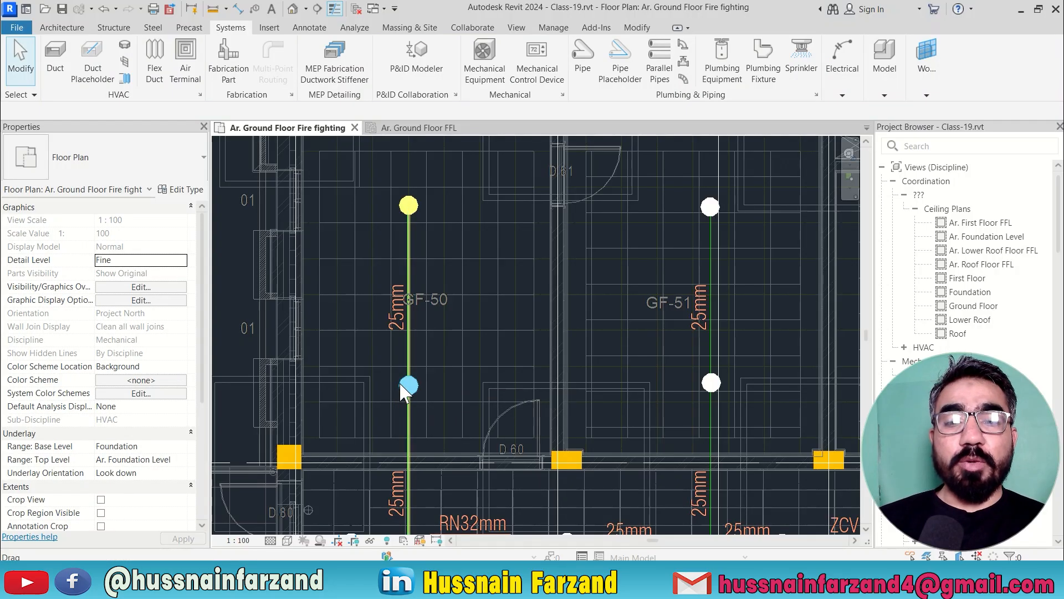
click(409, 384)
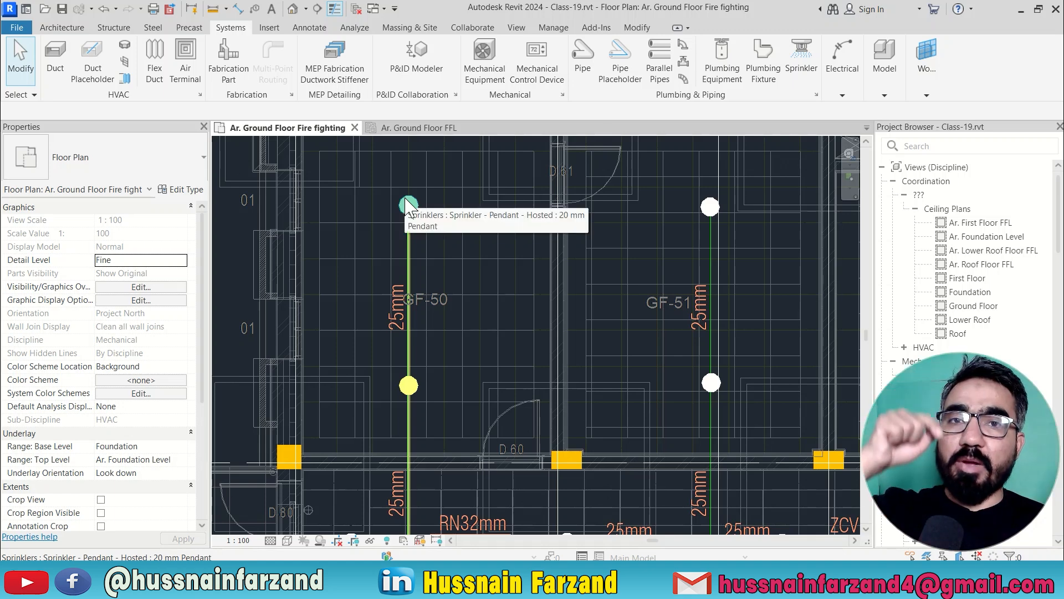
Step: Draw a 25 mm pipe at 4000 mm middle elevation from the upper pendant sprinkler in room GF-51 down toward the corridor main
click(704, 208)
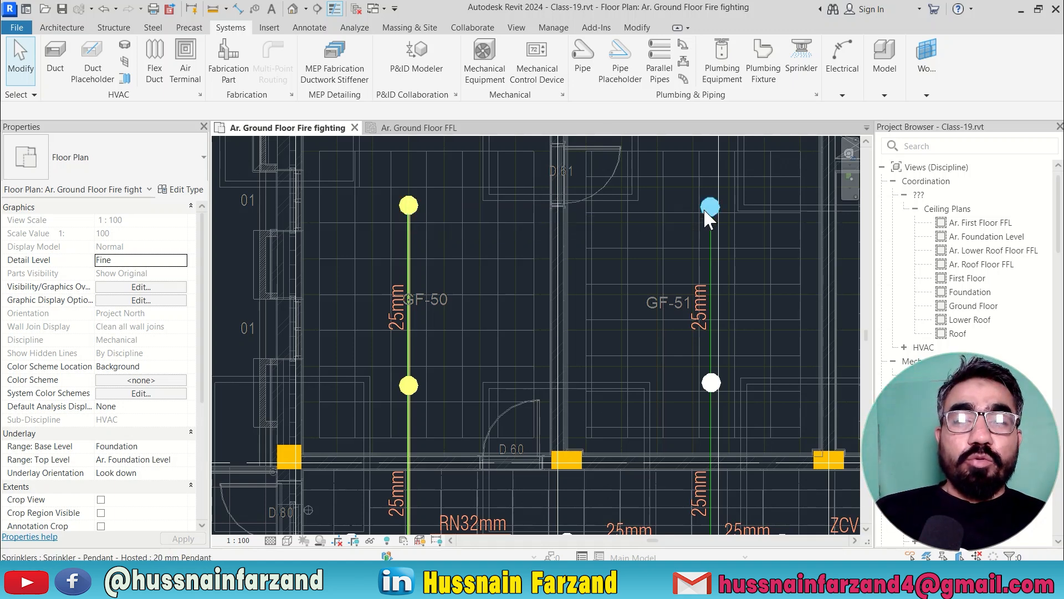
right_click(704, 208)
click(738, 176)
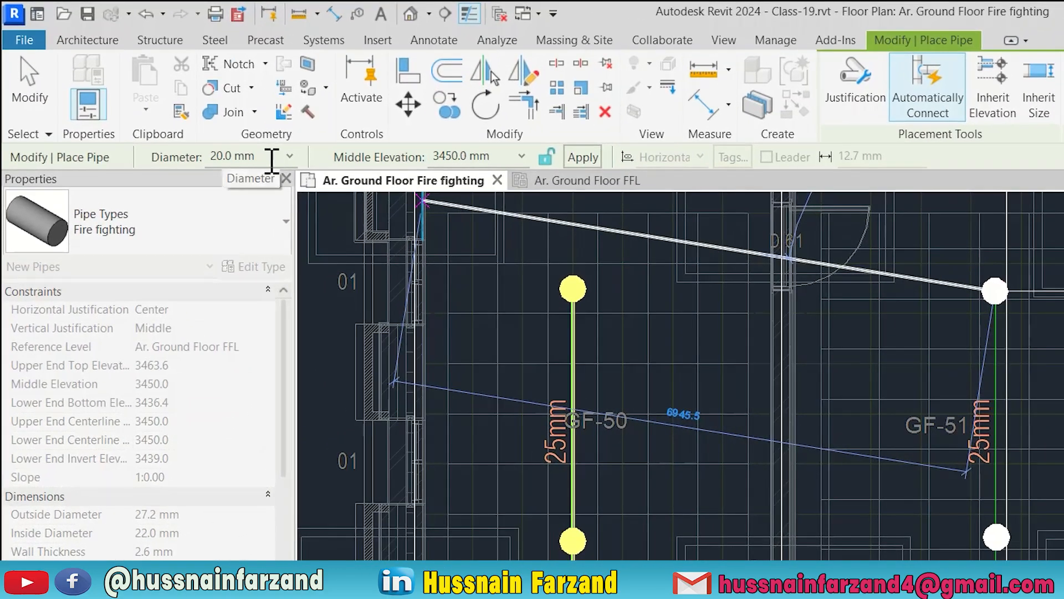
click(271, 156)
text(25)
key(Return)
click(471, 157)
text(4000)
key(Return)
middle_drag(736, 454, 656, 146)
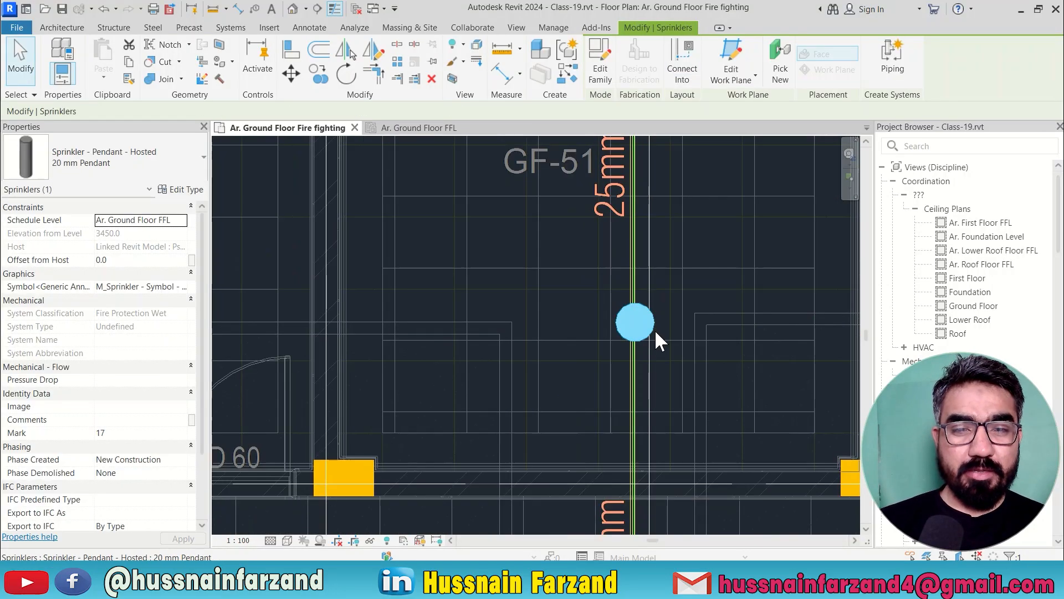
Step: Move the lower pendant sprinkler in room GF-51 onto the branch pipe's centerline and connect it into that pipe
key(Escape)
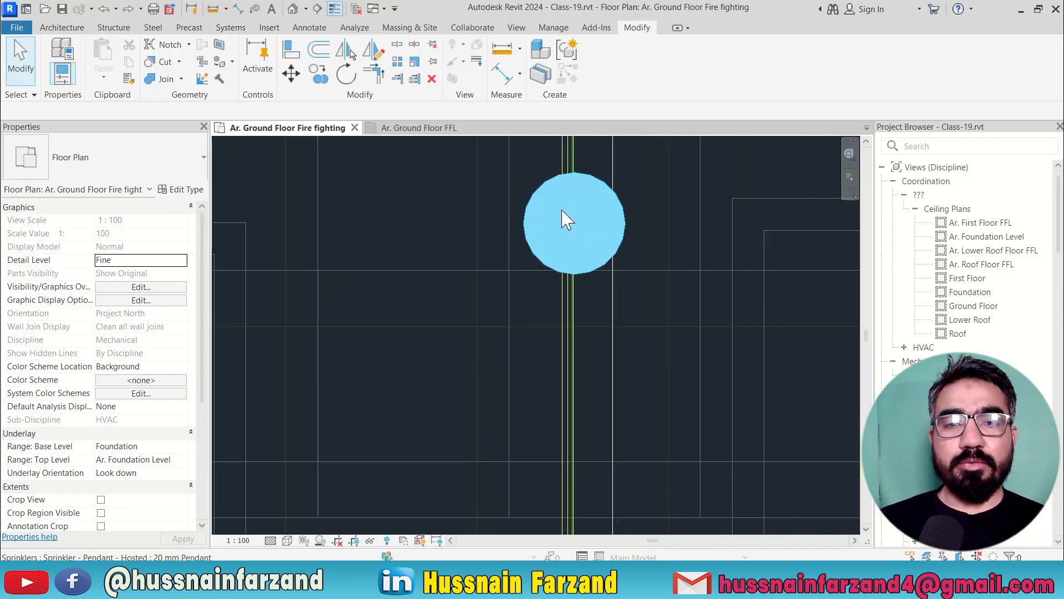
scroll(594, 213, up, 2)
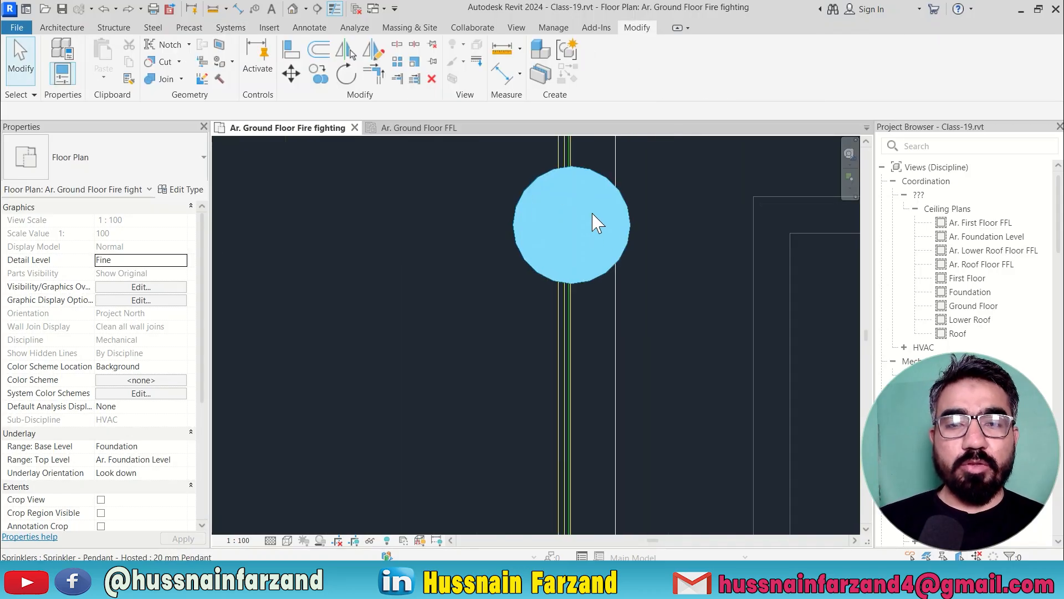
scroll(594, 214, down, 2)
click(594, 221)
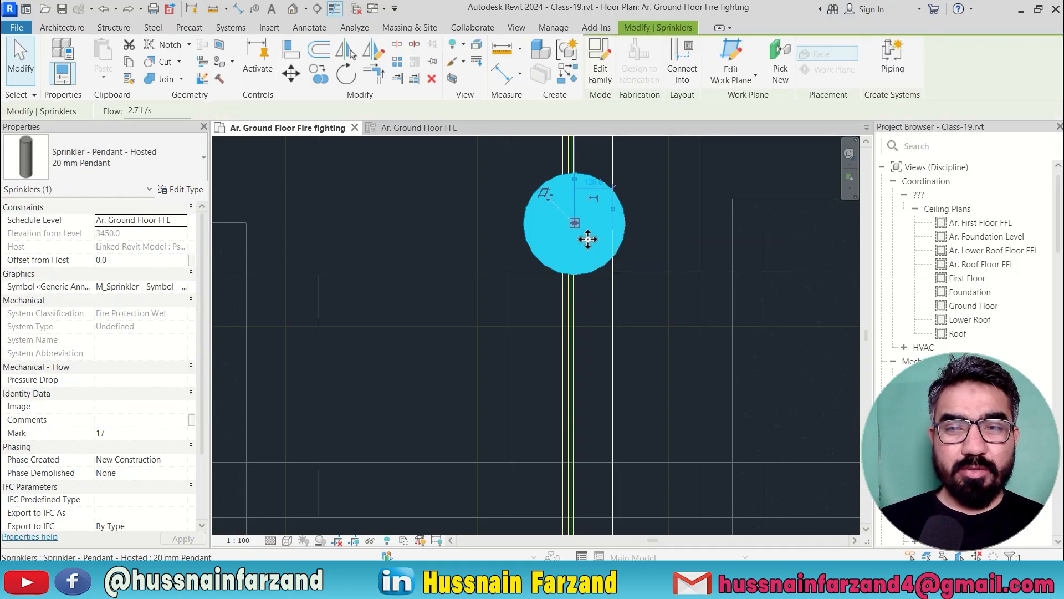
drag(582, 239, 592, 241)
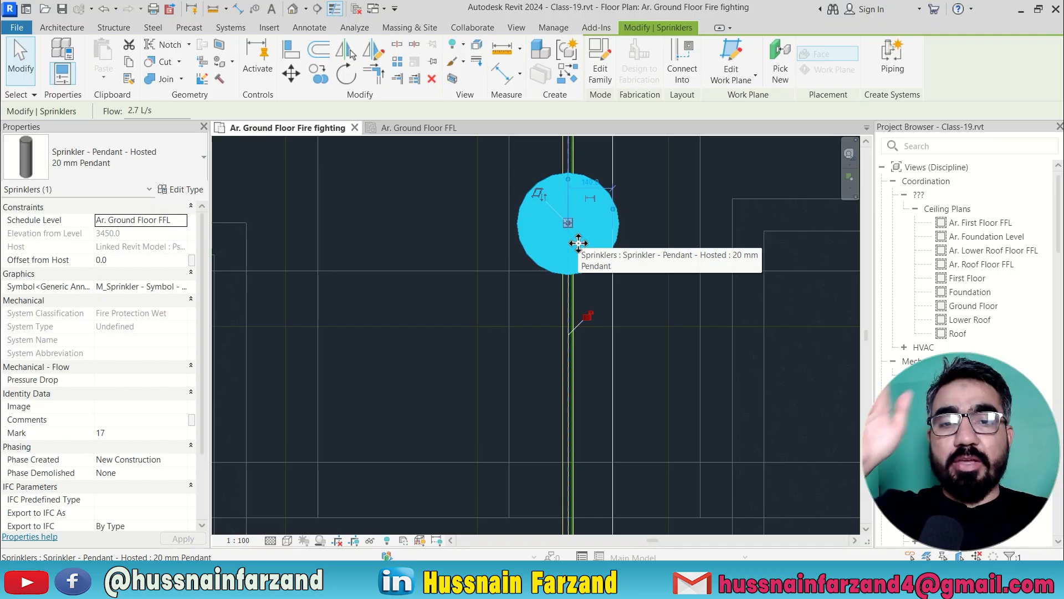
scroll(578, 243, up, 3)
scroll(582, 217, down, 4)
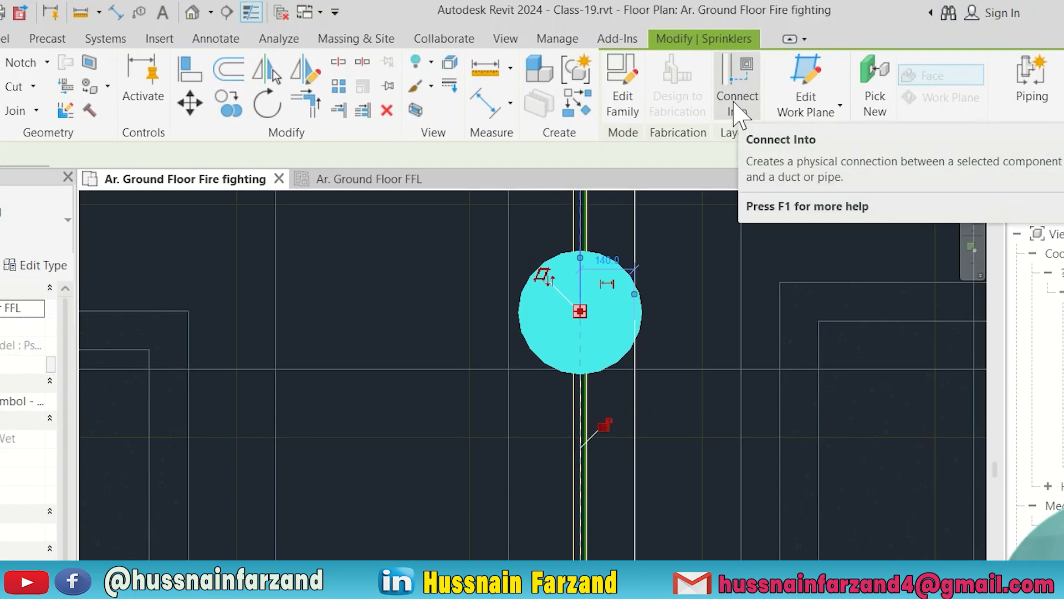
key(Escape)
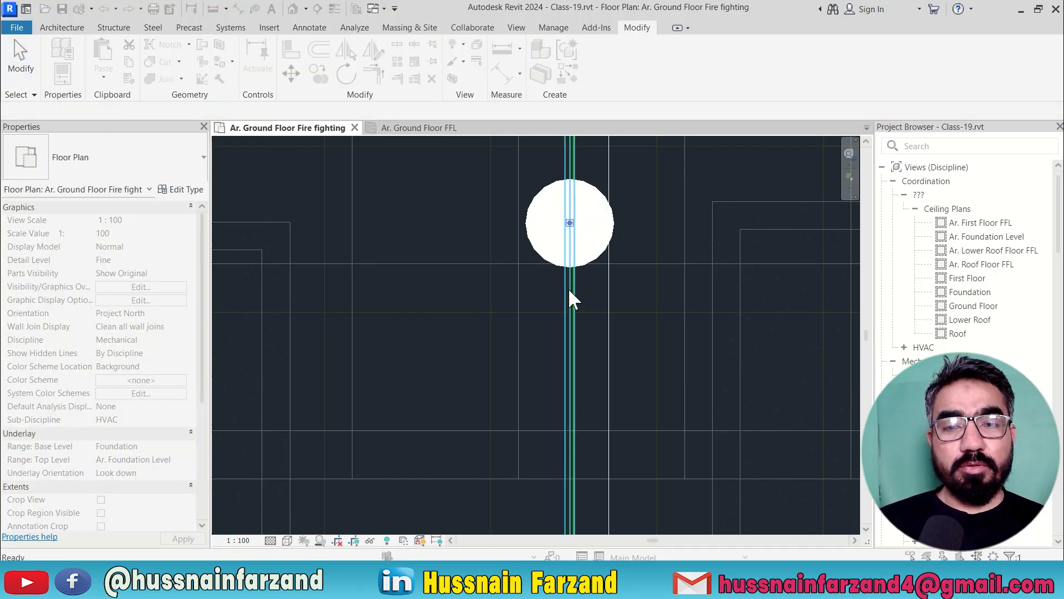
scroll(571, 293, down, 5)
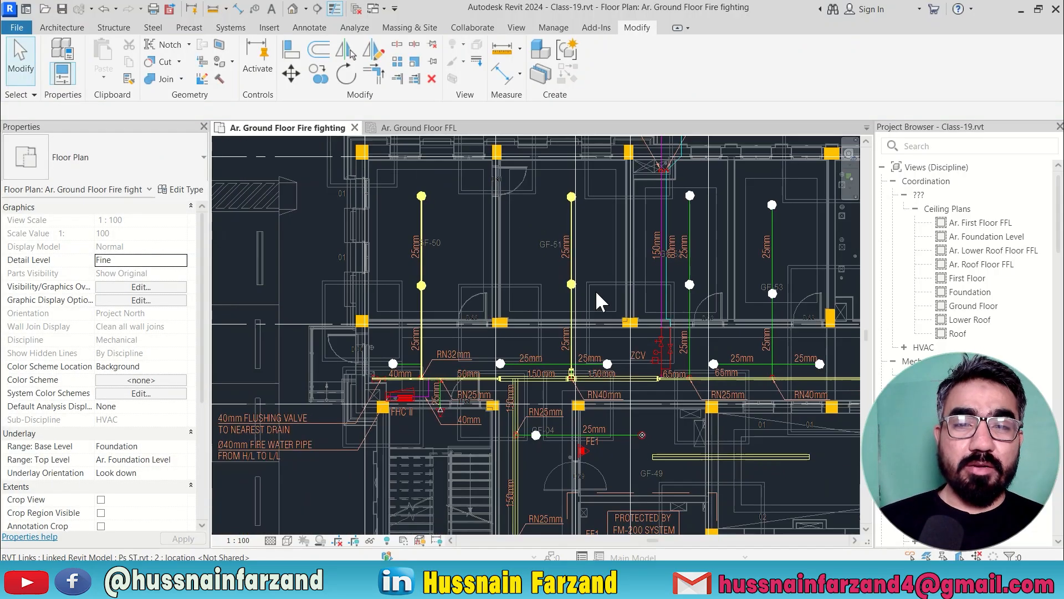
Step: Draw a 25 mm pipe at 4000 mm middle elevation from the upper pendant sprinkler in room GF-52 down to the 65 mm corridor main
scroll(706, 250, up, 3)
middle_drag(704, 261, 632, 262)
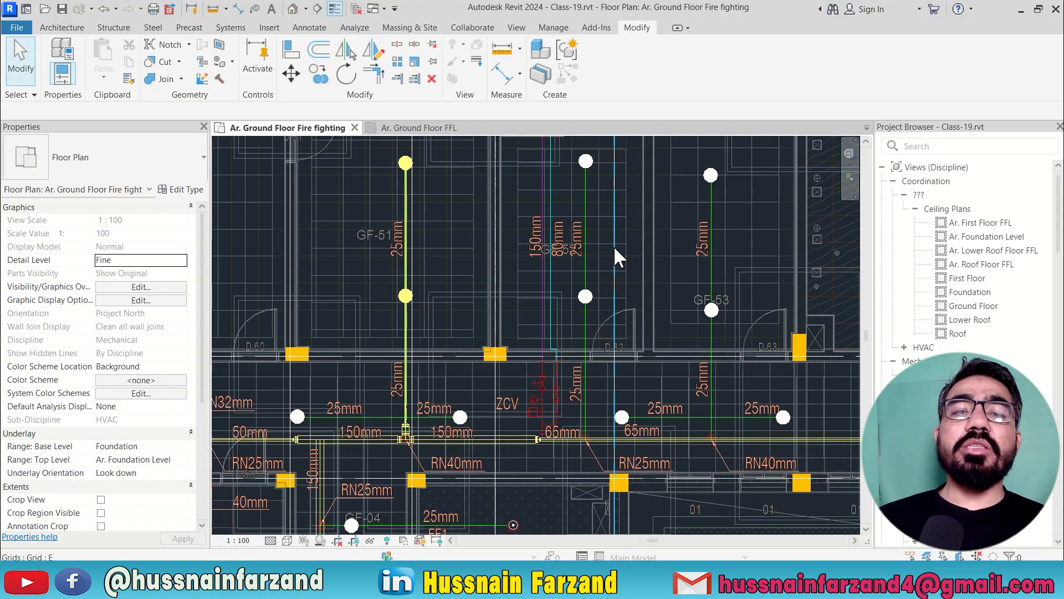
click(405, 211)
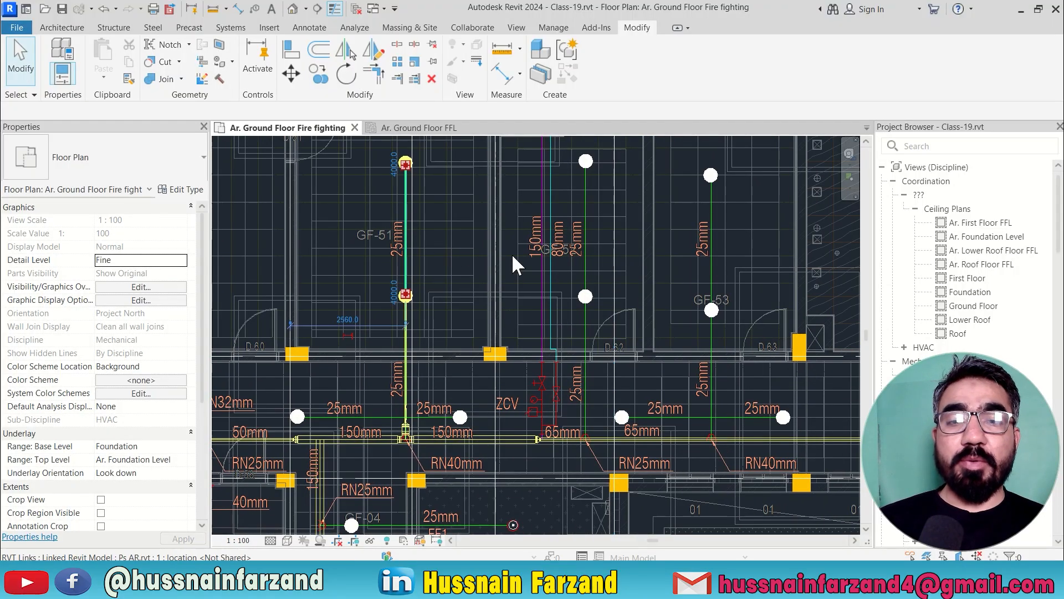
key(c)
key(s)
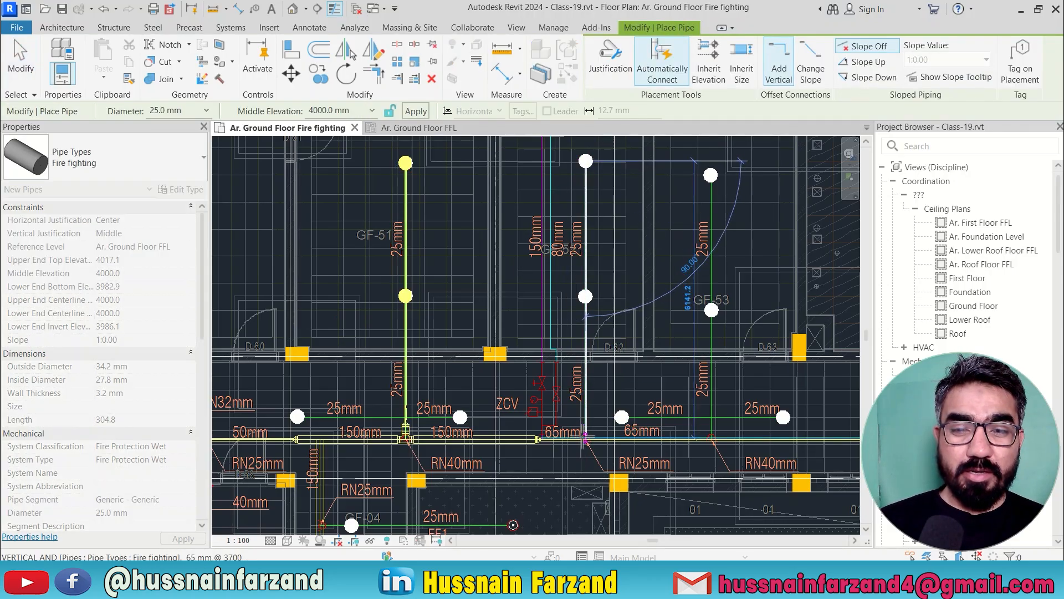
scroll(586, 441, up, 5)
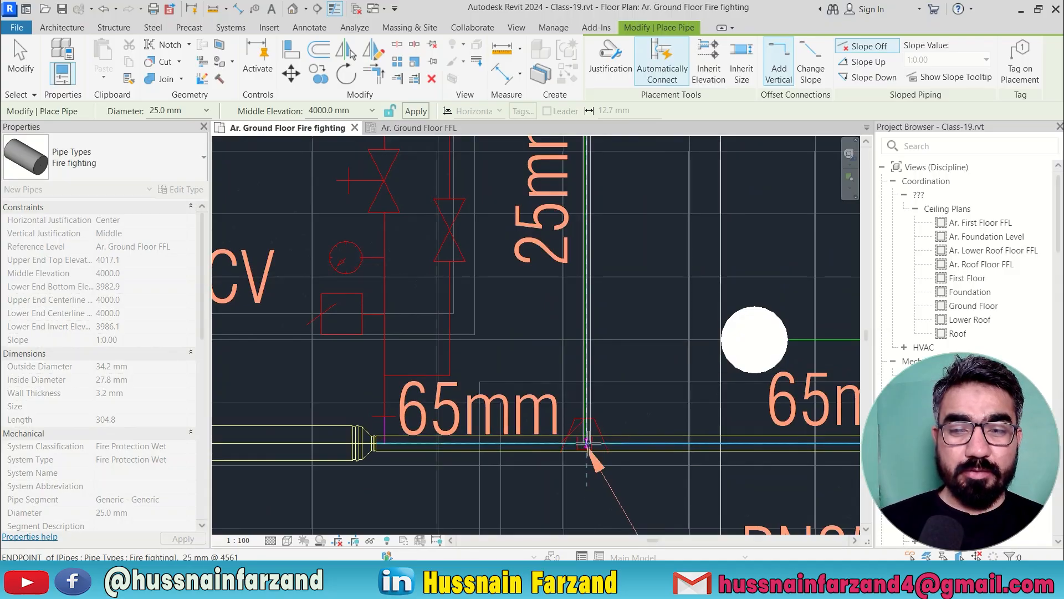
scroll(587, 441, down, 5)
scroll(589, 294, up, 5)
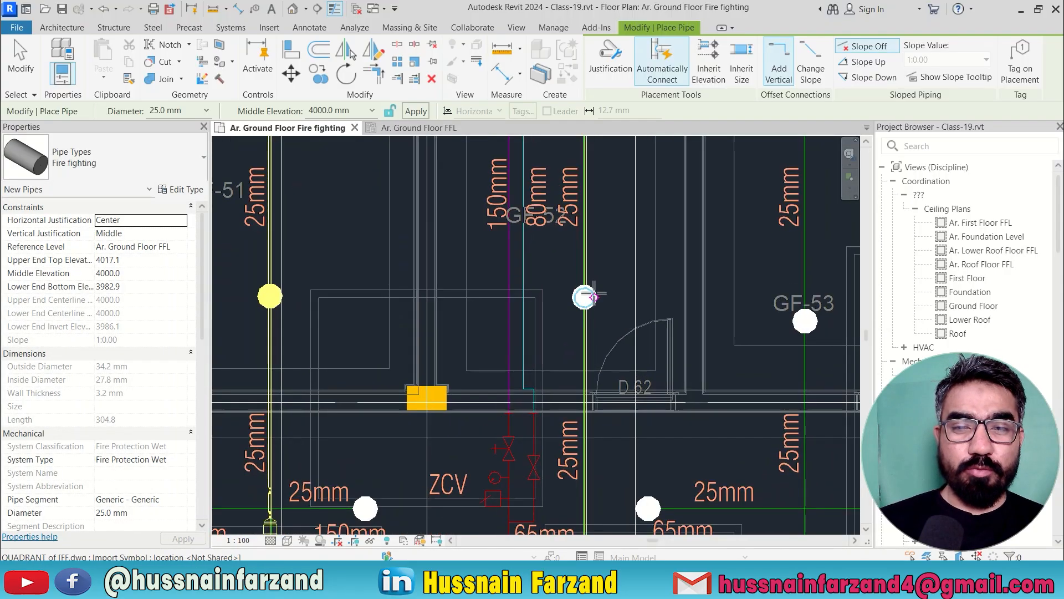
key(Escape)
key(Escape)
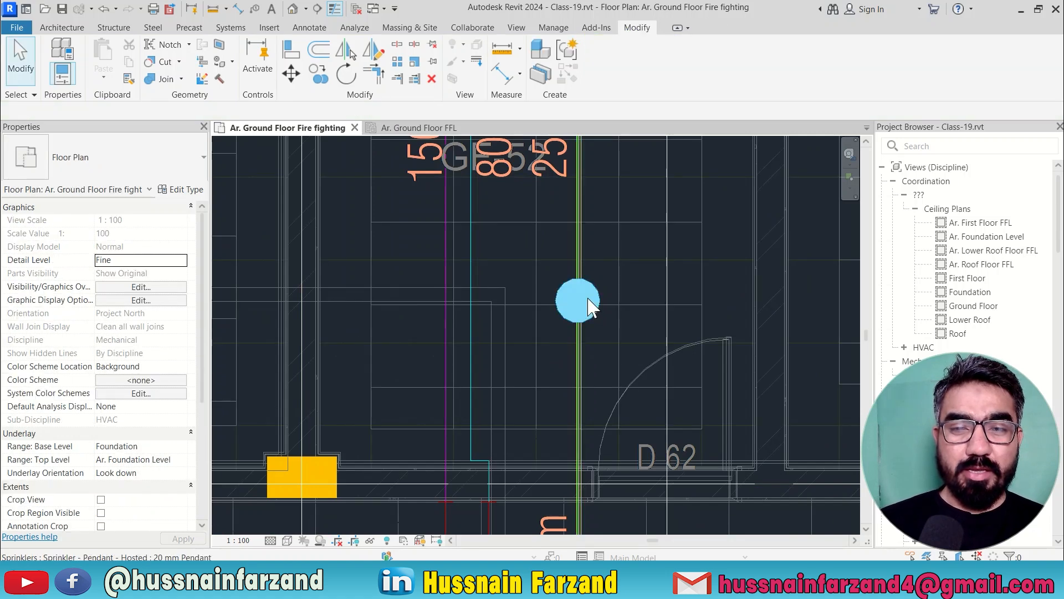
Step: Center the lower pendant sprinkler in room GF-52 on the branch pipe and connect it into that pipe
click(576, 302)
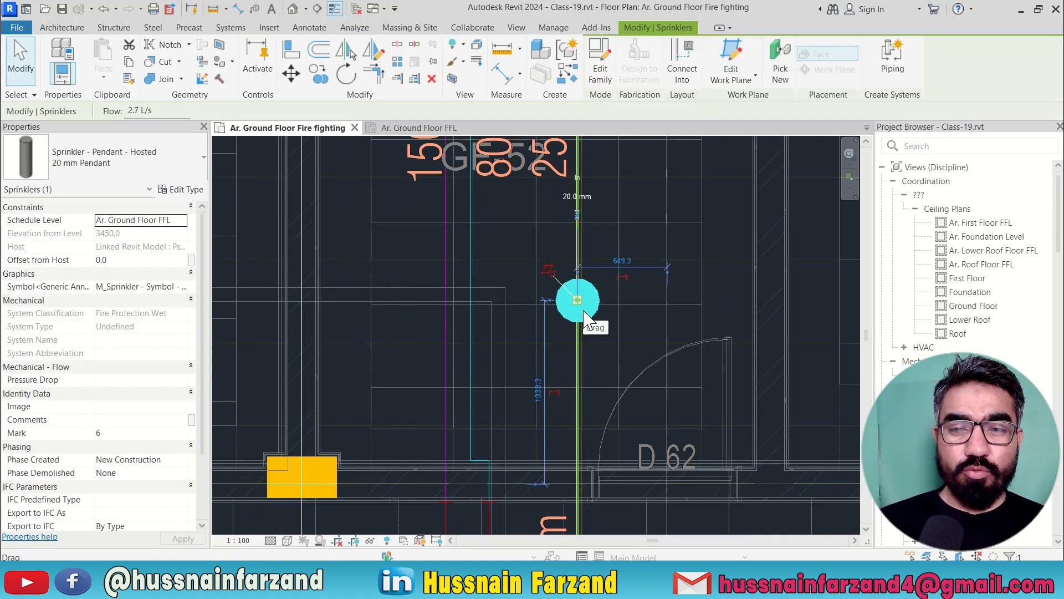
scroll(589, 318, up, 5)
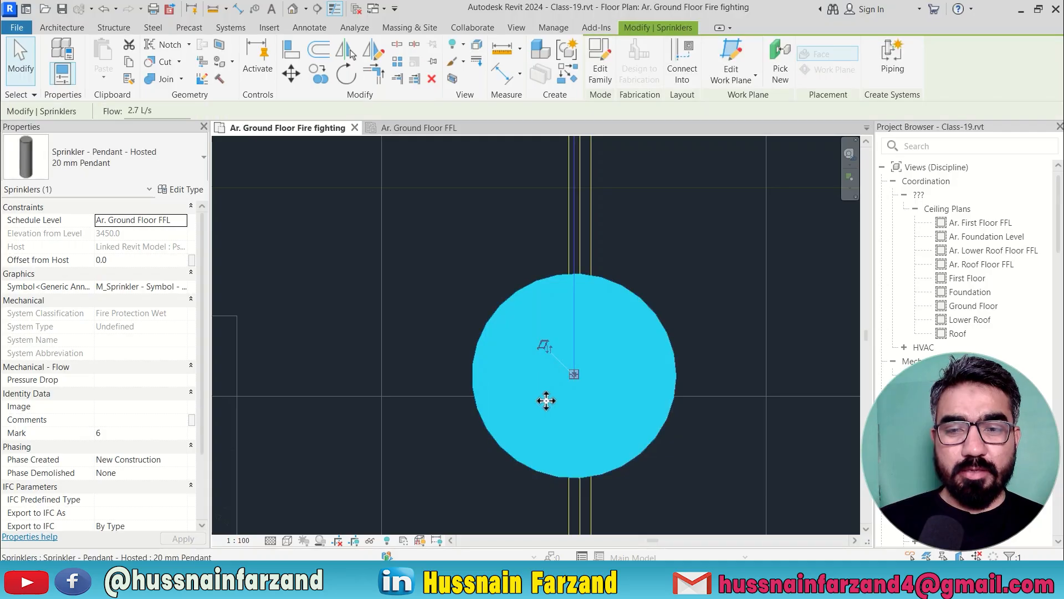
mouse_move(559, 400)
mouse_down()
mouse_move(570, 399)
mouse_move(556, 398)
mouse_up()
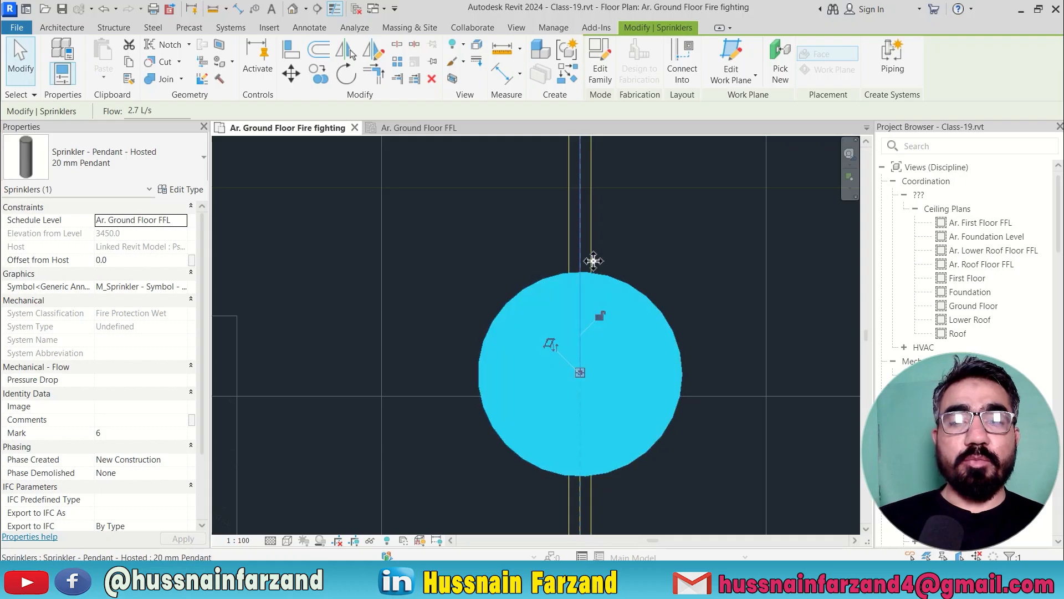
scroll(575, 401, down, 3)
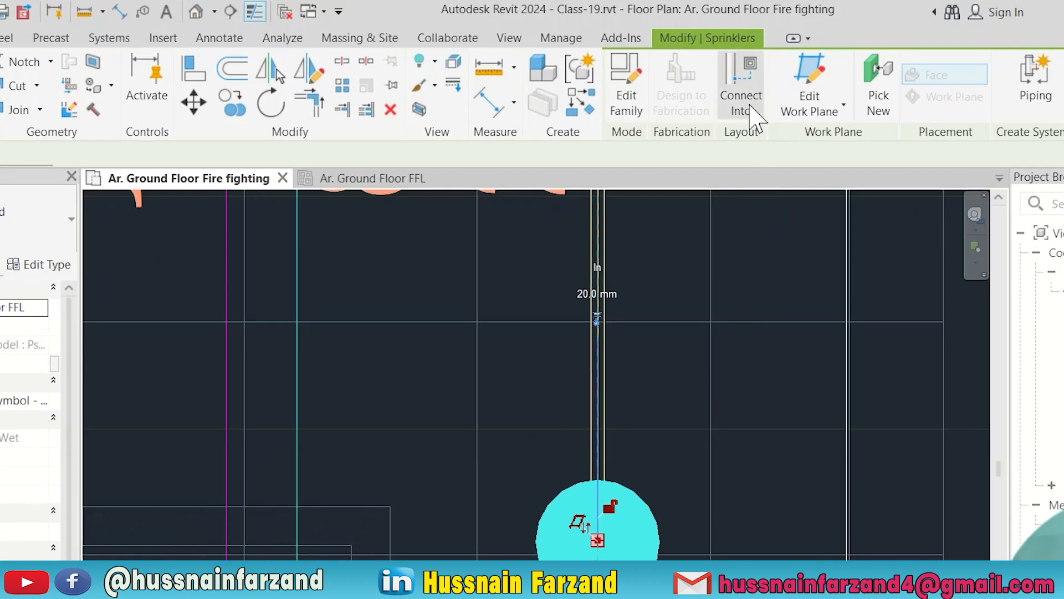
click(688, 74)
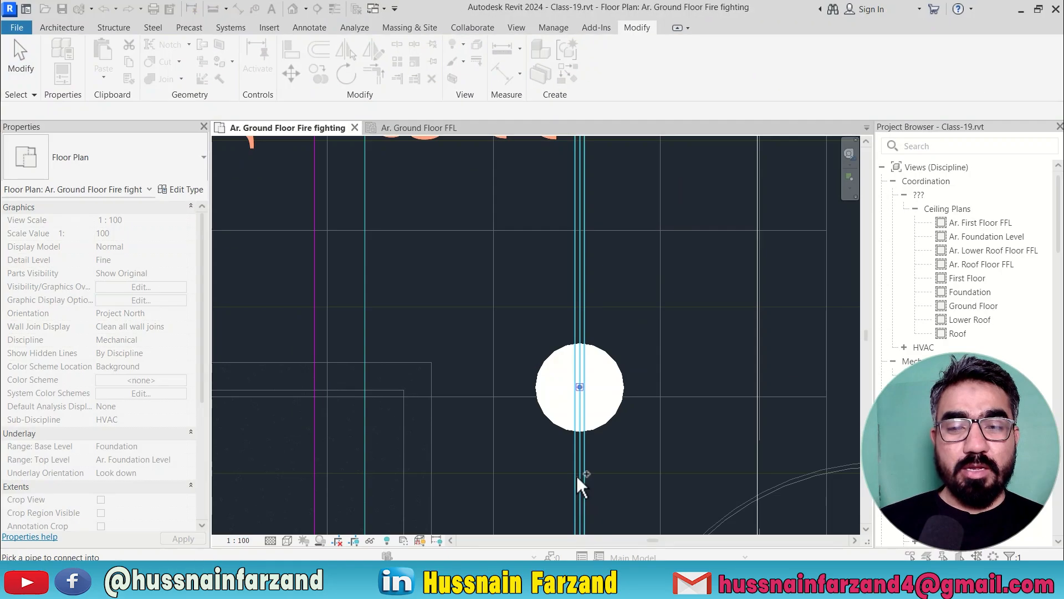
click(577, 486)
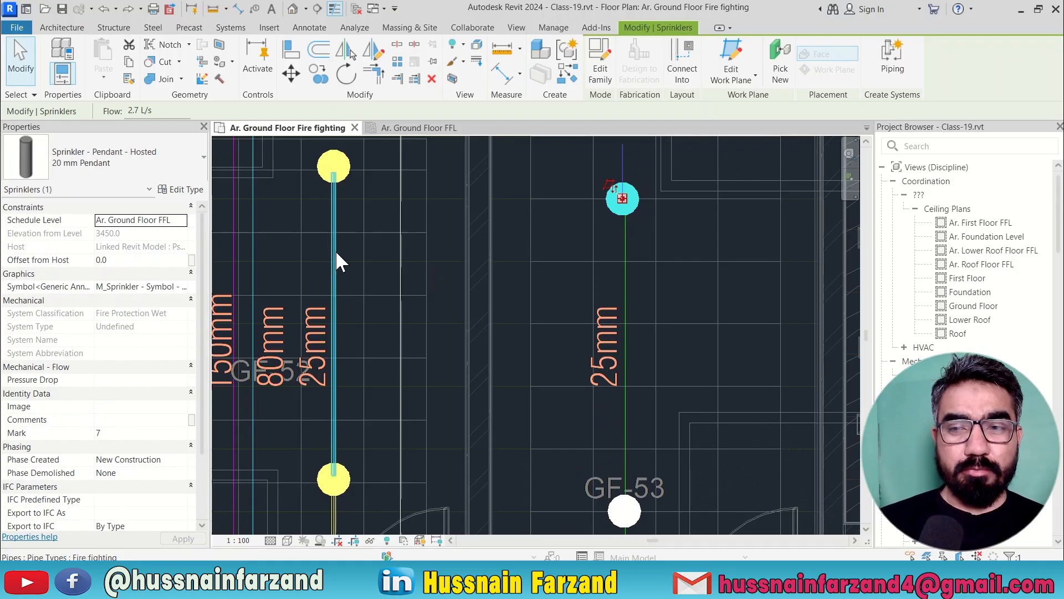
Step: Draw a 25 mm pipe at 4000 mm middle elevation from the upper pendant sprinkler in GF-53 to the 65 mm main at the RN40mm mark
click(335, 252)
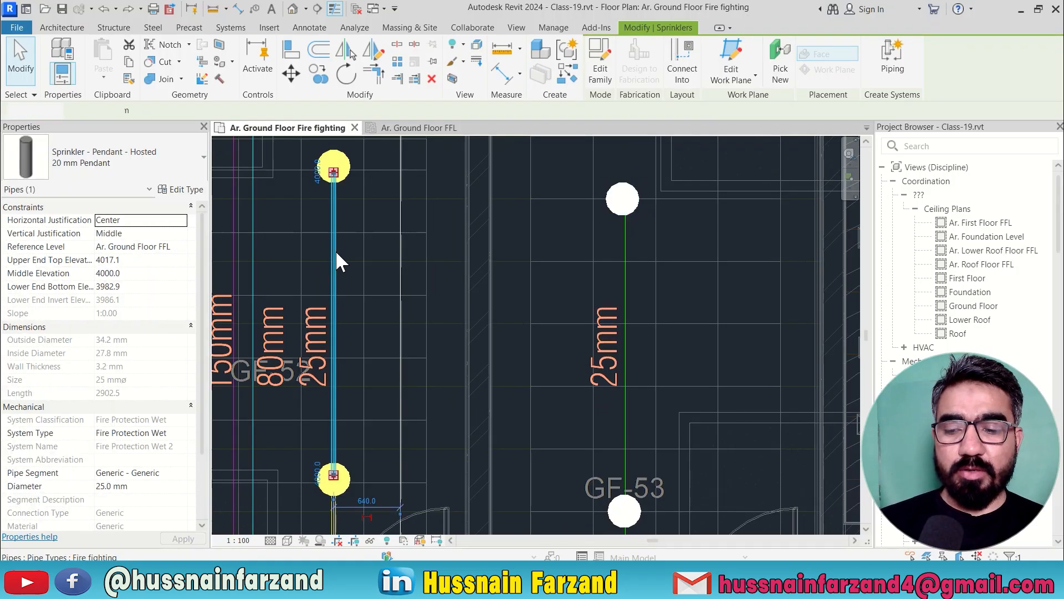
key(c)
key(s)
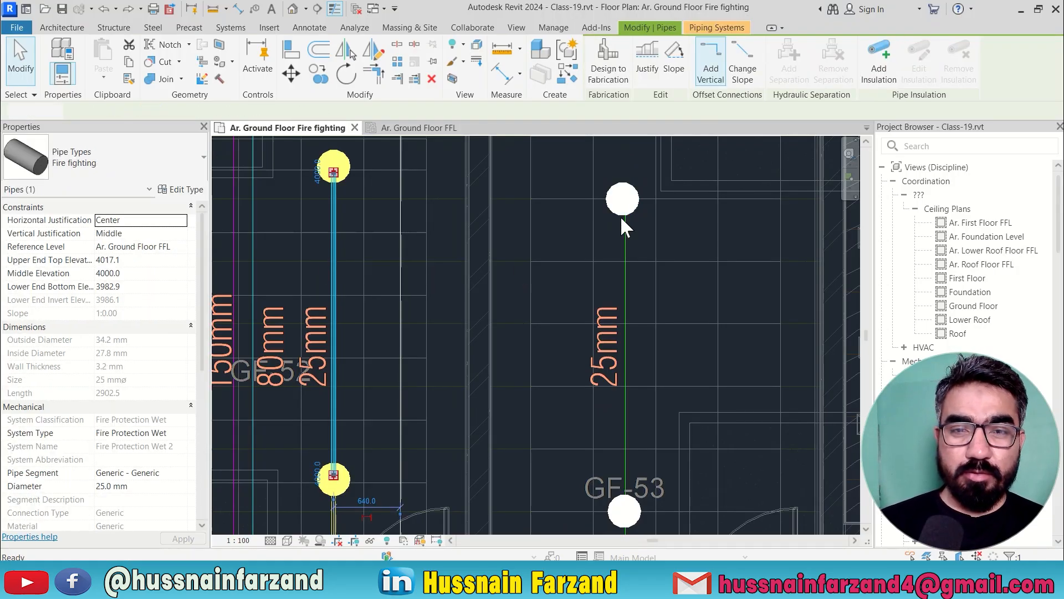
click(624, 204)
middle_drag(651, 520, 630, 281)
middle_drag(611, 492, 584, 305)
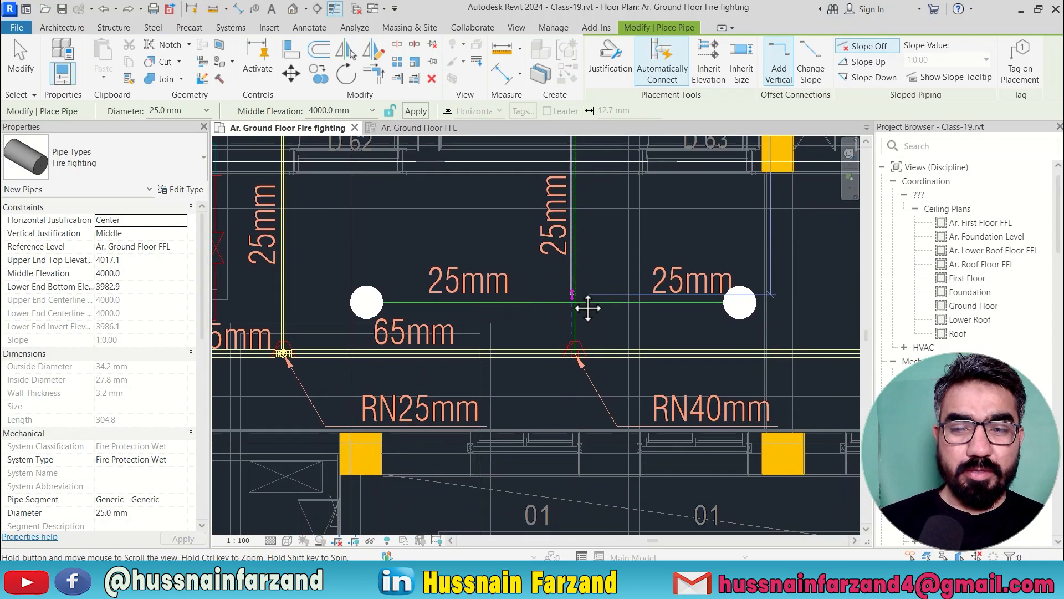
scroll(582, 354, up, 5)
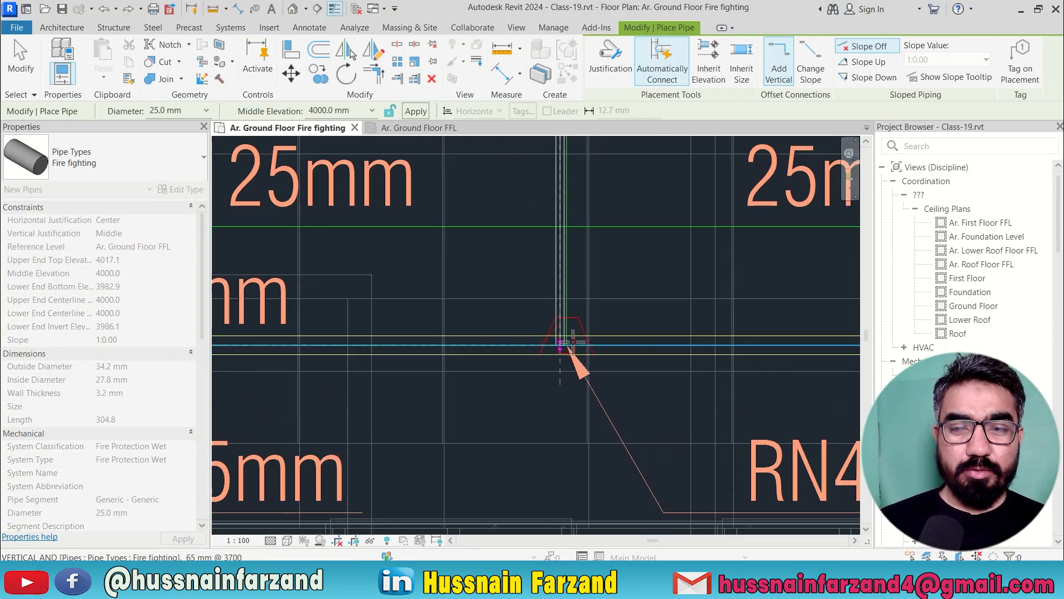
click(560, 346)
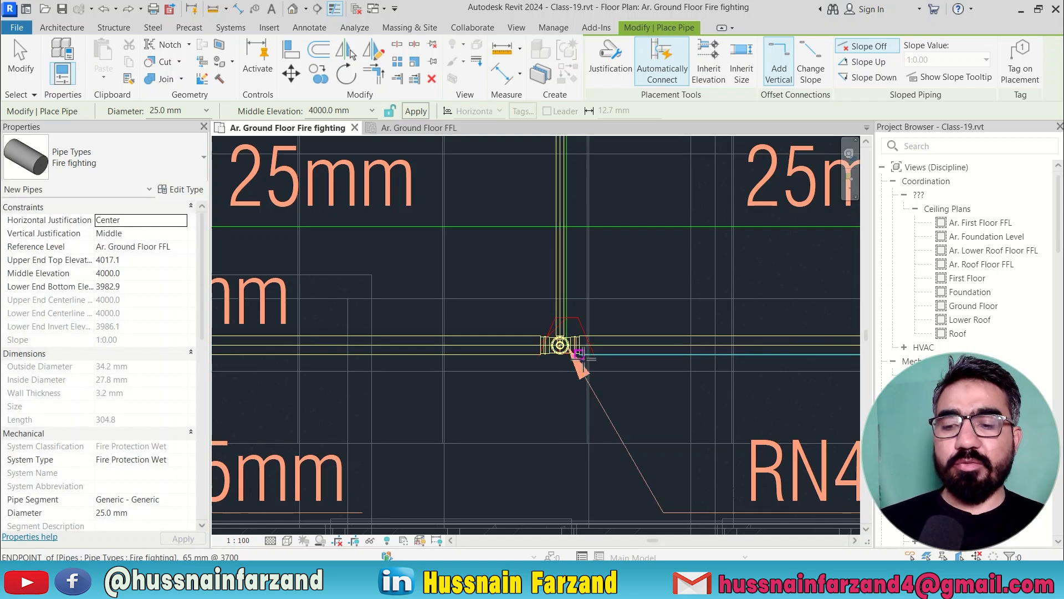
scroll(586, 361, down, 5)
key(Escape)
key(Escape)
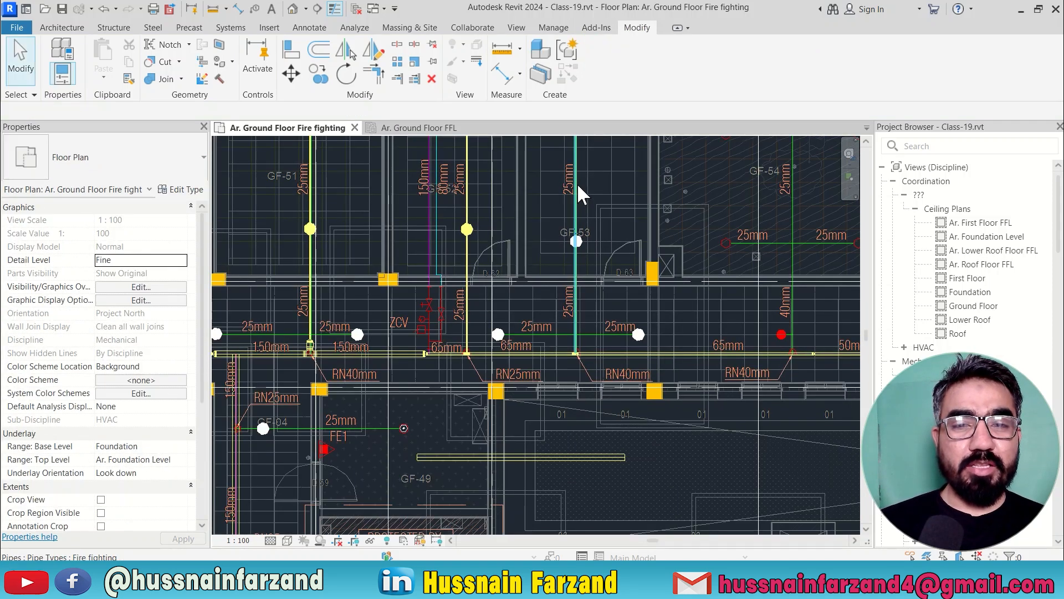
Step: Align the lower pendant sprinkler in room GF-53 with the branch pipe's centerline and connect it into the pipe
scroll(577, 187, up, 6)
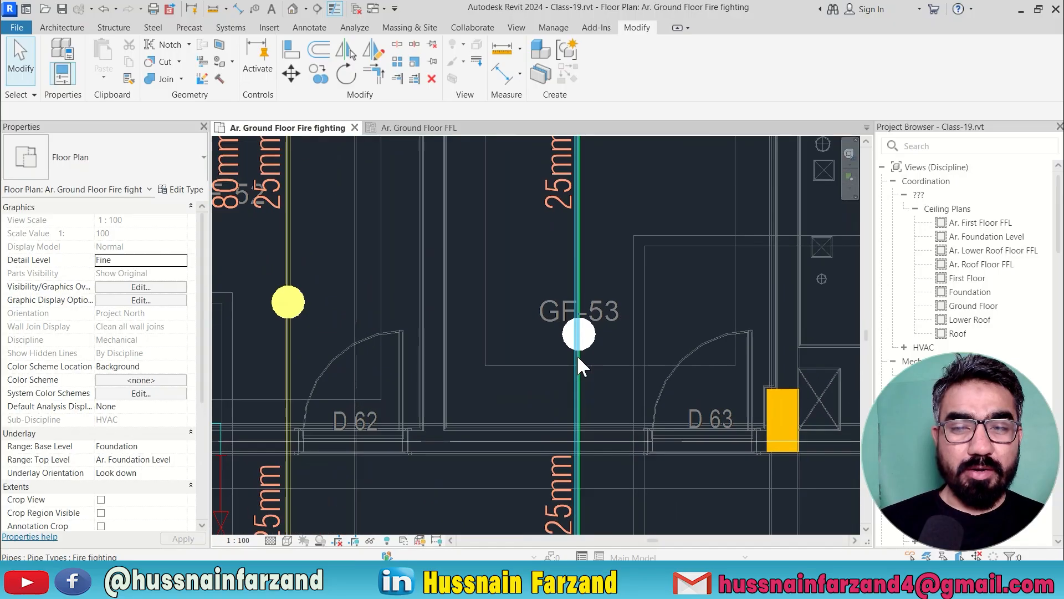
scroll(579, 341, up, 2)
click(583, 336)
scroll(585, 335, up, 3)
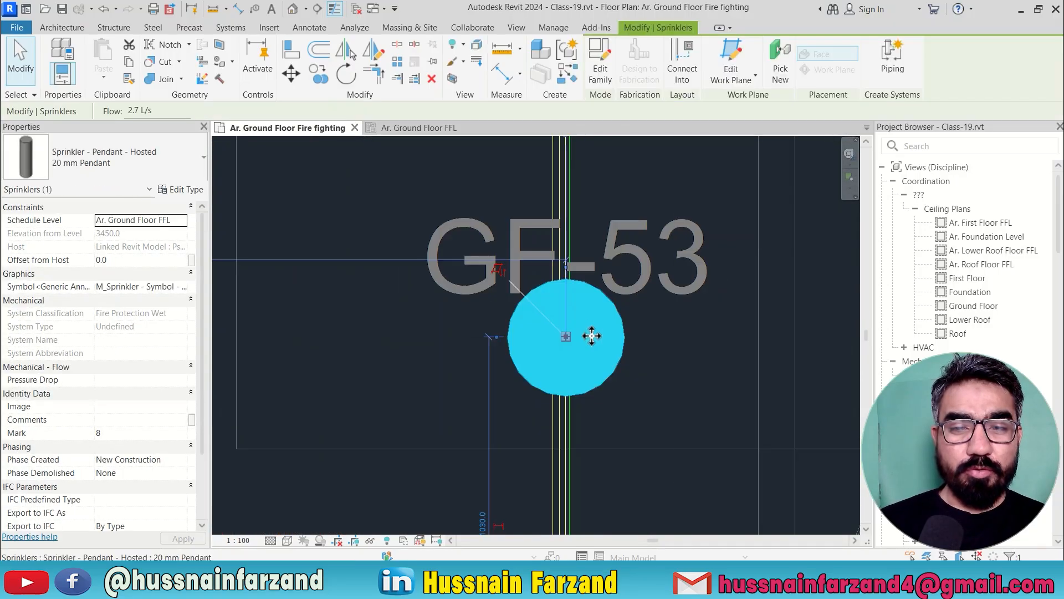
drag(569, 335, 580, 333)
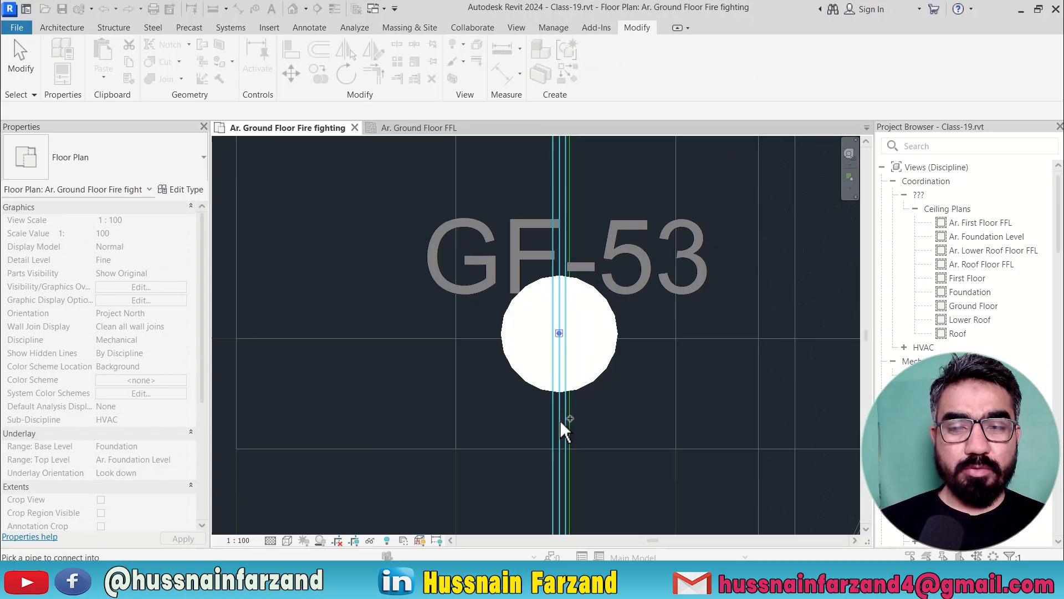
click(560, 421)
scroll(525, 445, down, 3)
scroll(524, 441, down, 3)
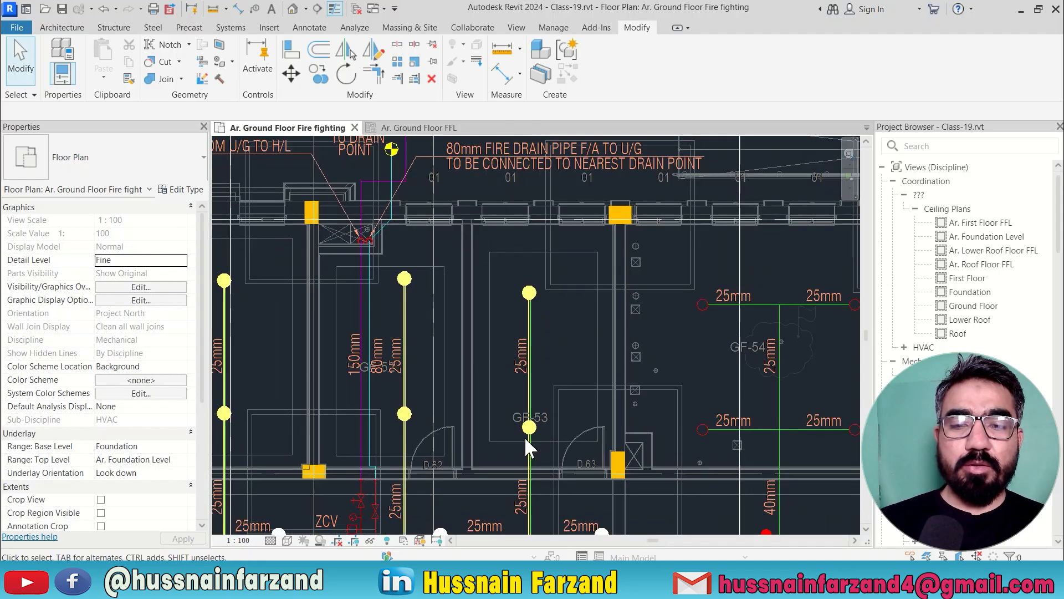
Step: Draw a 25 mm pipe at 4000 mm middle elevation from the corridor sprinkler left of the RN40mm branch to that vertical branch pipe
scroll(468, 431, down, 1)
middle_drag(467, 431, 475, 380)
scroll(281, 398, up, 4)
scroll(279, 391, up, 3)
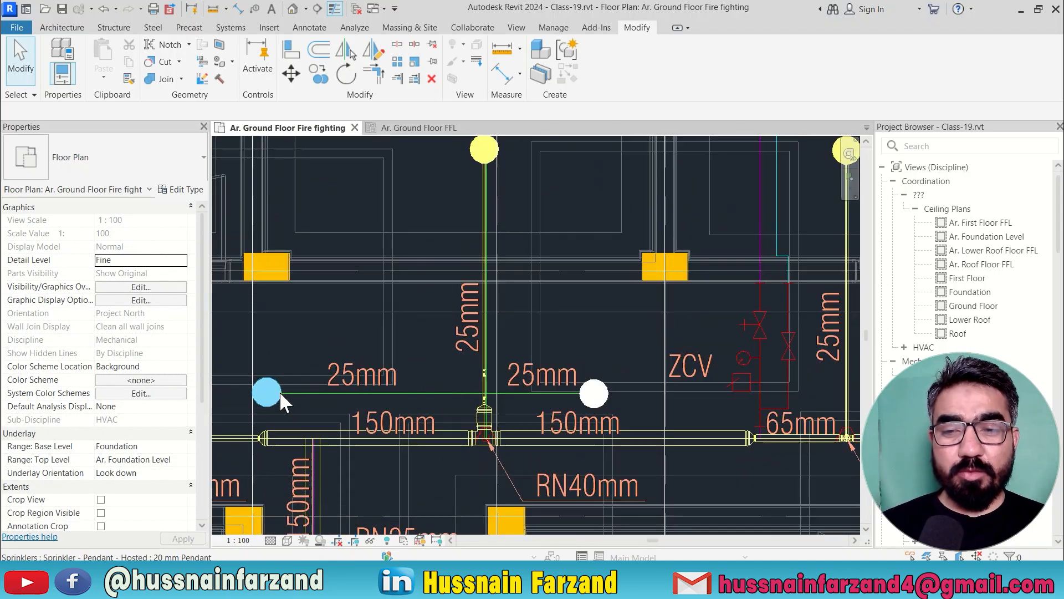
scroll(512, 385, up, 3)
scroll(540, 388, down, 2)
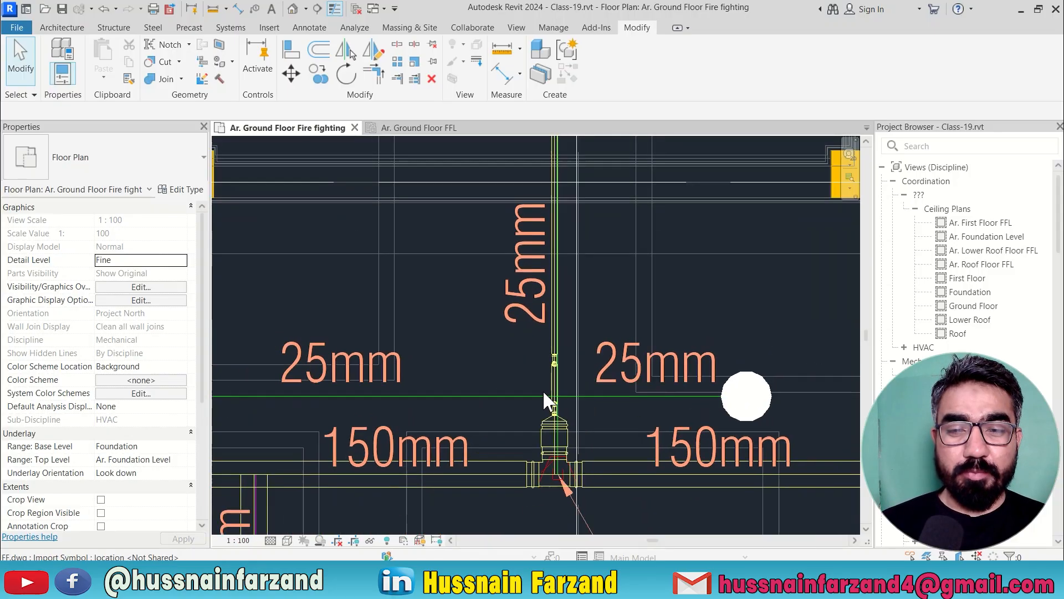
middle_drag(440, 415, 554, 399)
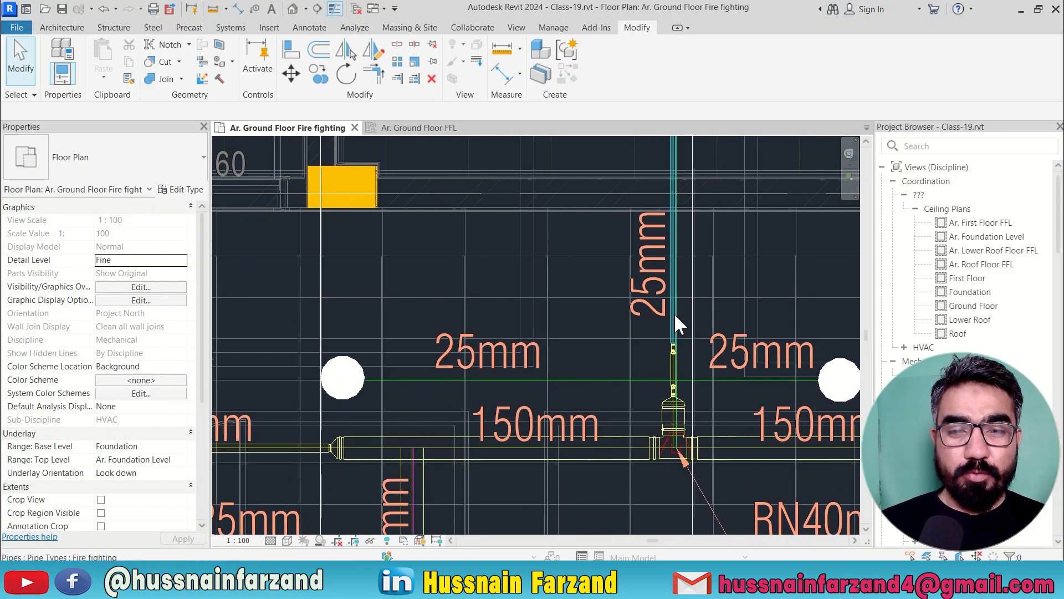
click(612, 373)
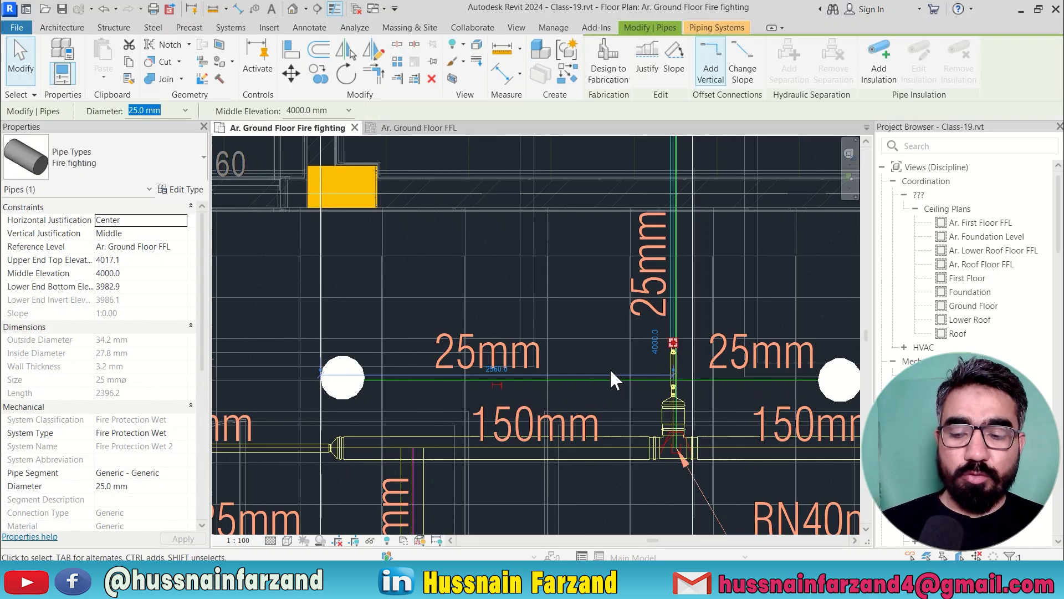
key(c)
key(s)
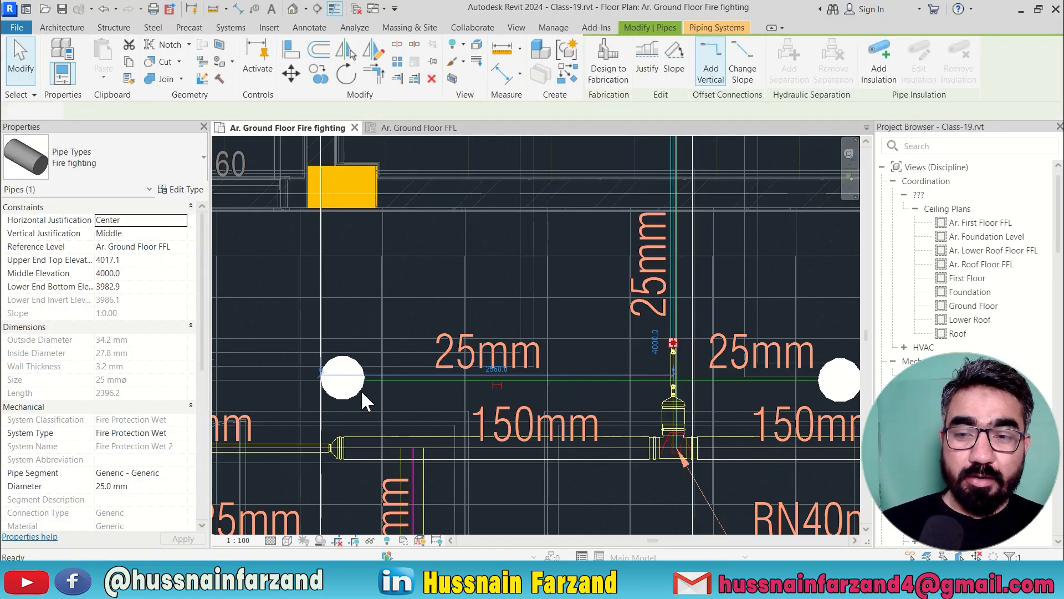
click(343, 378)
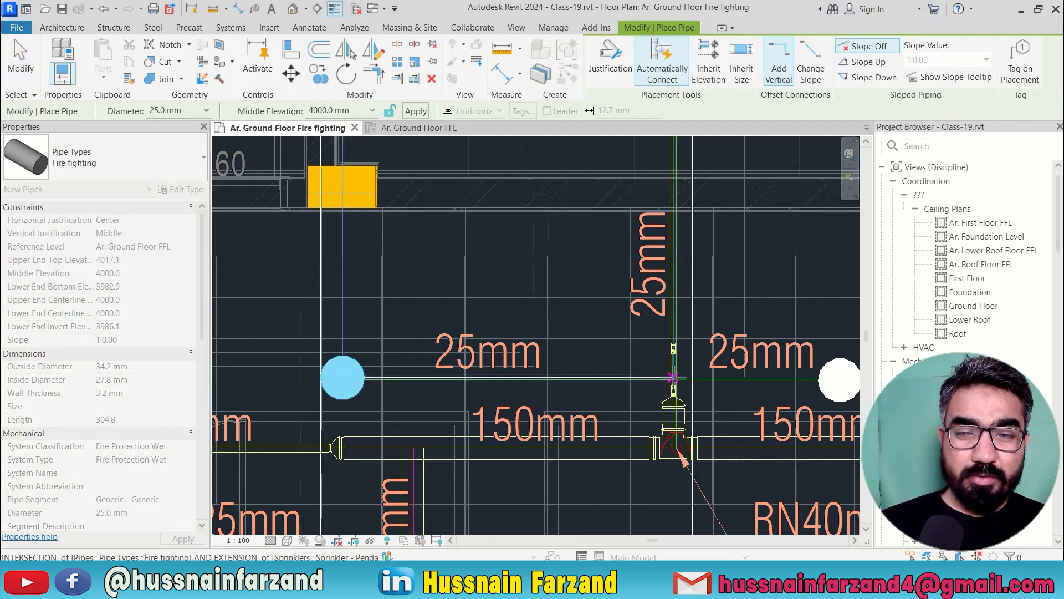
scroll(672, 378, up, 2)
scroll(672, 380, up, 3)
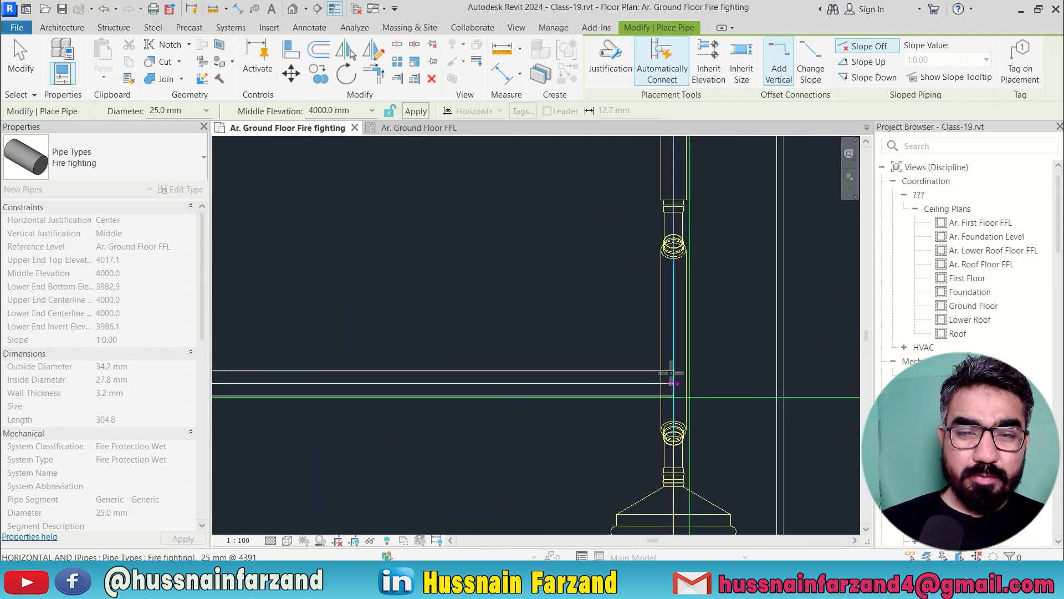
click(672, 382)
scroll(672, 380, up, 4)
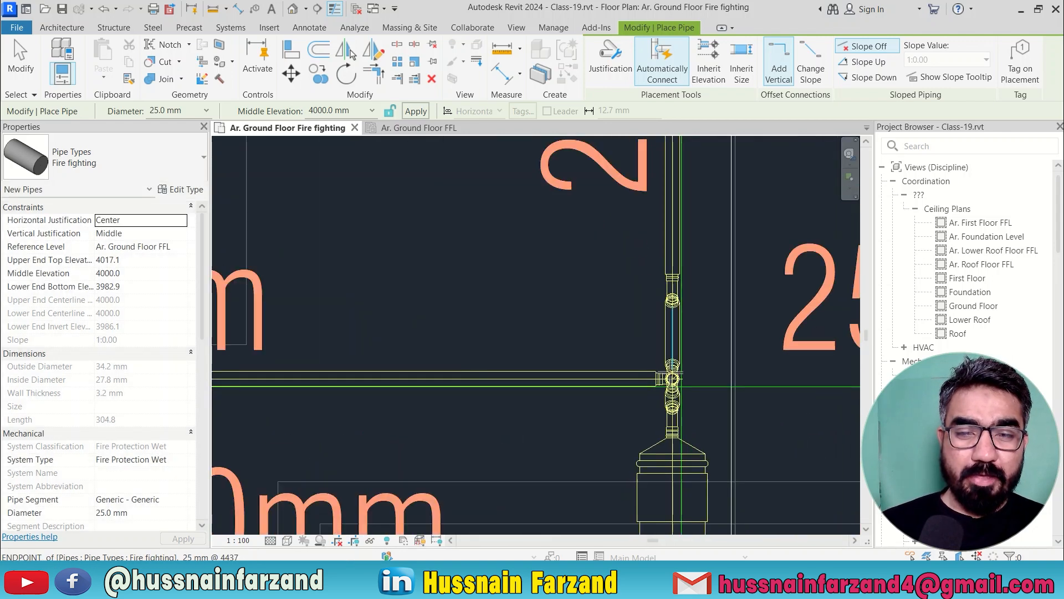
key(Escape)
Step: Convert the elbow where the new corridor pipe meets the vertical branch above the RN40mm mark into a tee
middle_drag(736, 391, 423, 370)
scroll(389, 373, up, 3)
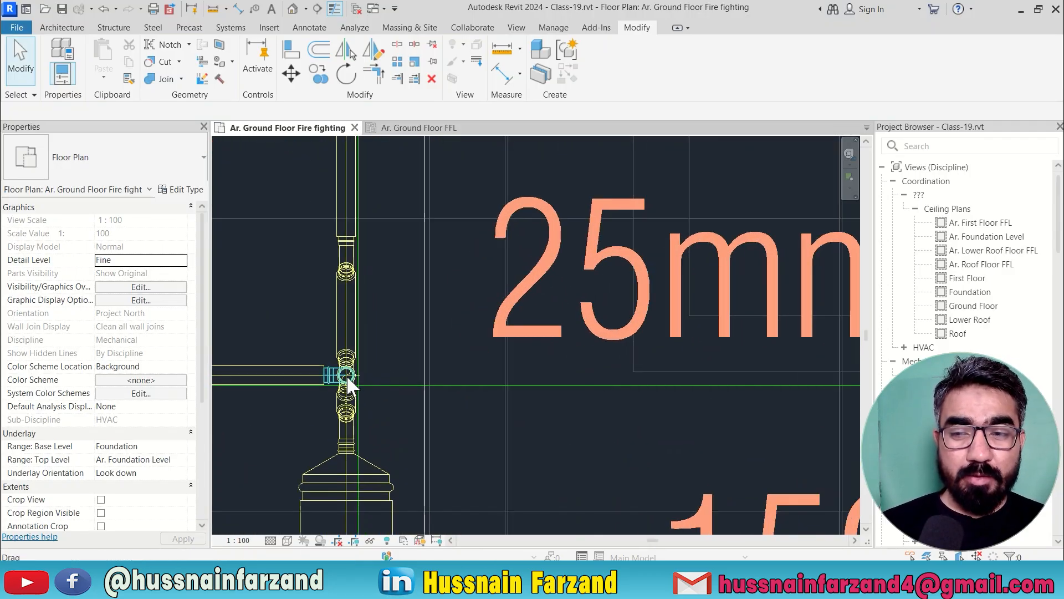
click(348, 378)
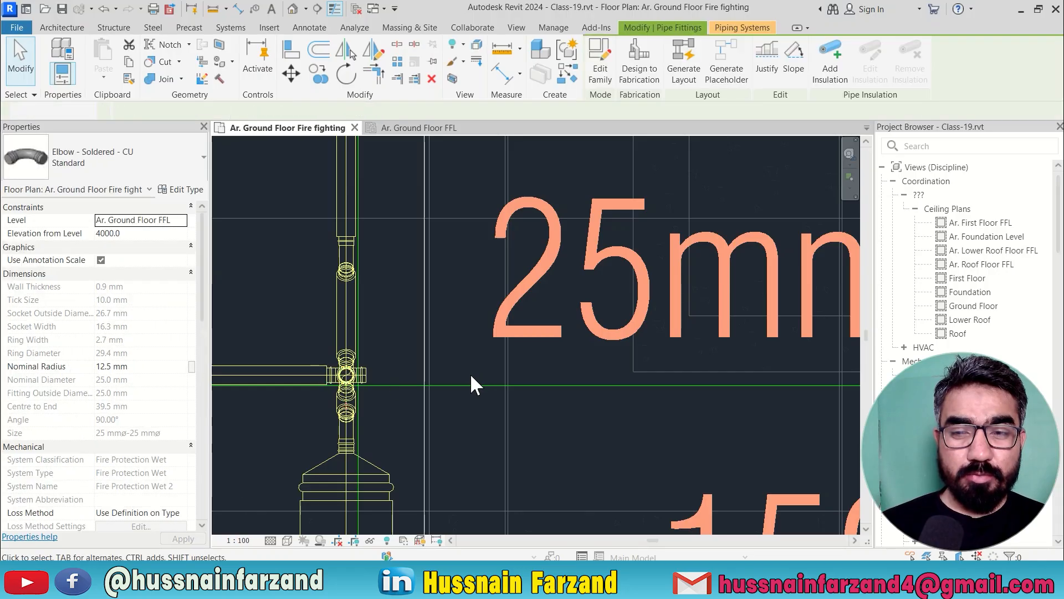
key(Escape)
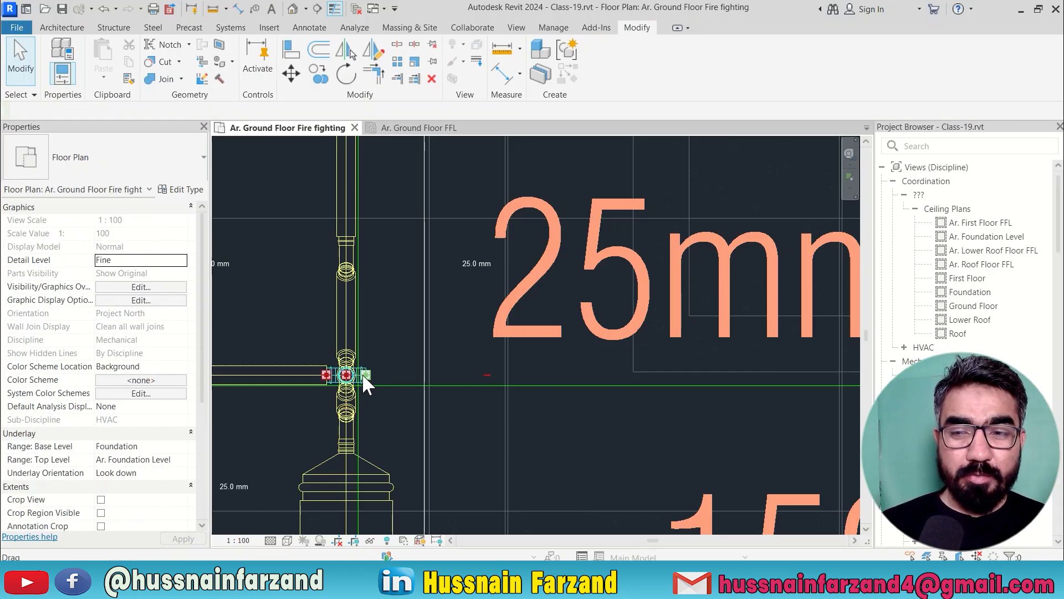
Step: Draw a 25 mm pipe at 4000 mm middle elevation from the tee's open end toward the corridor sprinkler on the branch's other side
click(363, 375)
right_click(365, 372)
click(408, 226)
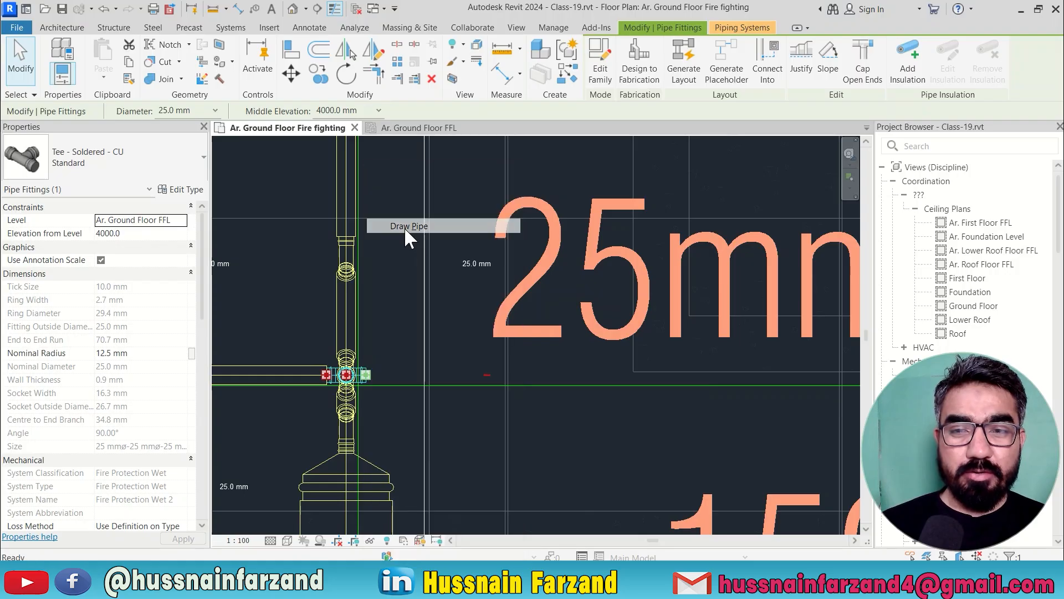
middle_drag(767, 387, 427, 391)
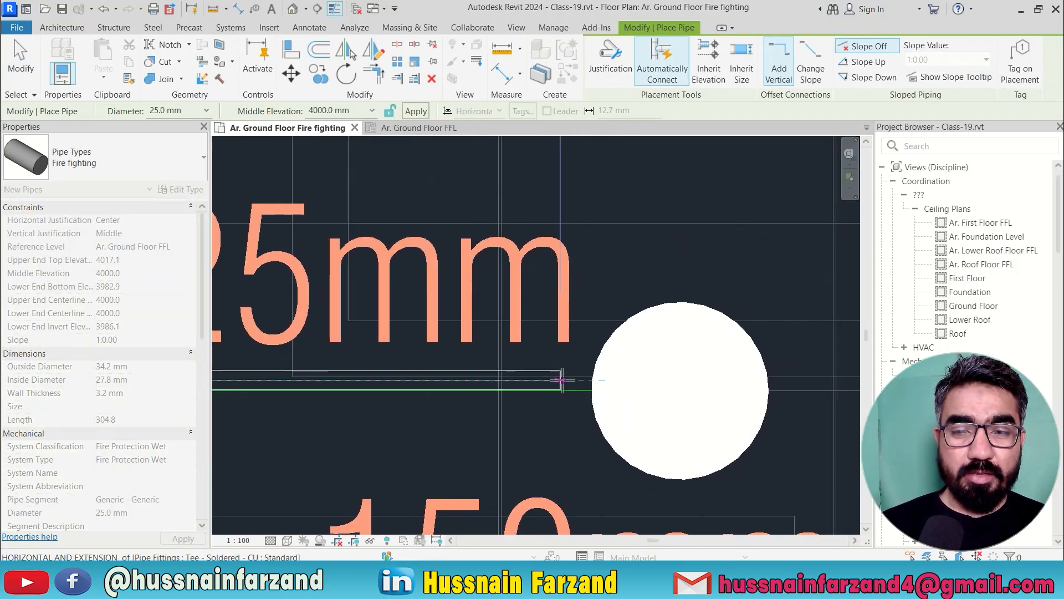
key(Escape)
key(Escape)
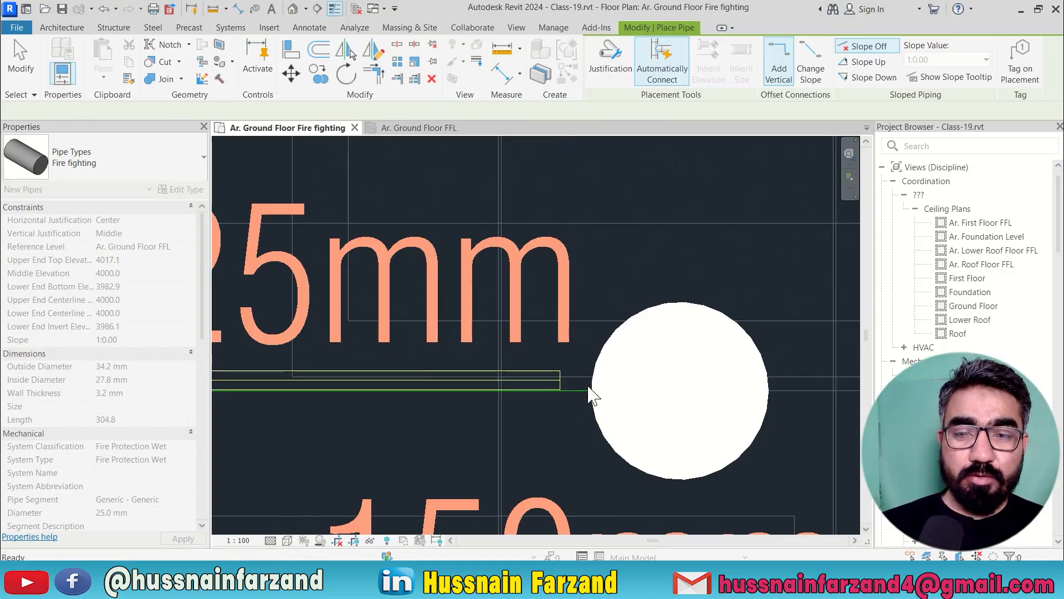
Step: Align the corridor sprinkler right of the branch with the new pipe's centerline and extend the pipe's free end to the sprinkler's center
click(686, 420)
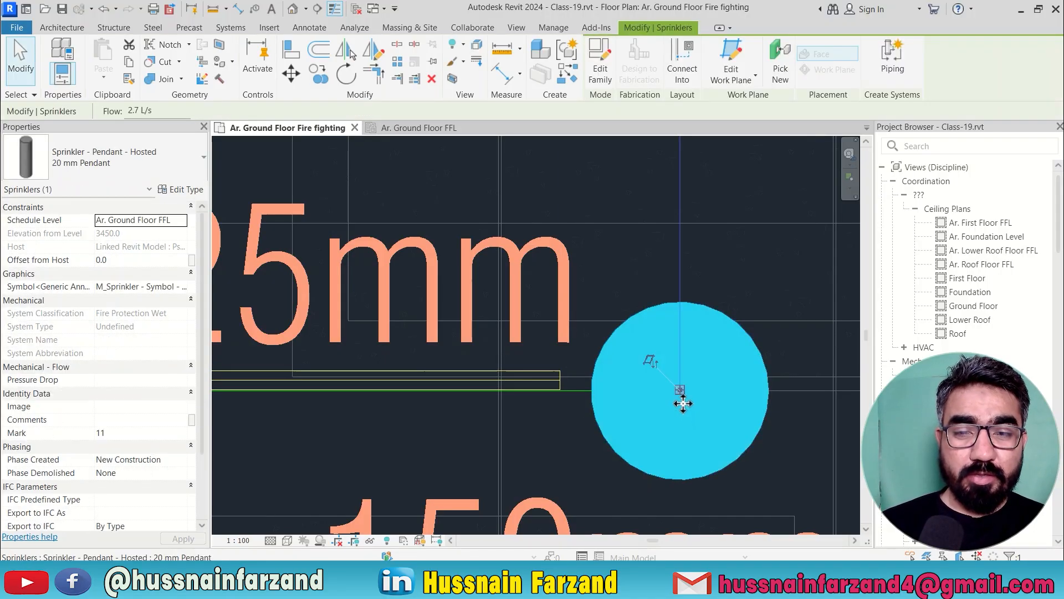
mouse_move(682, 397)
mouse_down()
mouse_move(678, 386)
mouse_move(679, 398)
mouse_move(621, 403)
mouse_move(637, 387)
mouse_move(649, 393)
mouse_up()
scroll(642, 386, up, 2)
scroll(629, 406, down, 2)
click(561, 392)
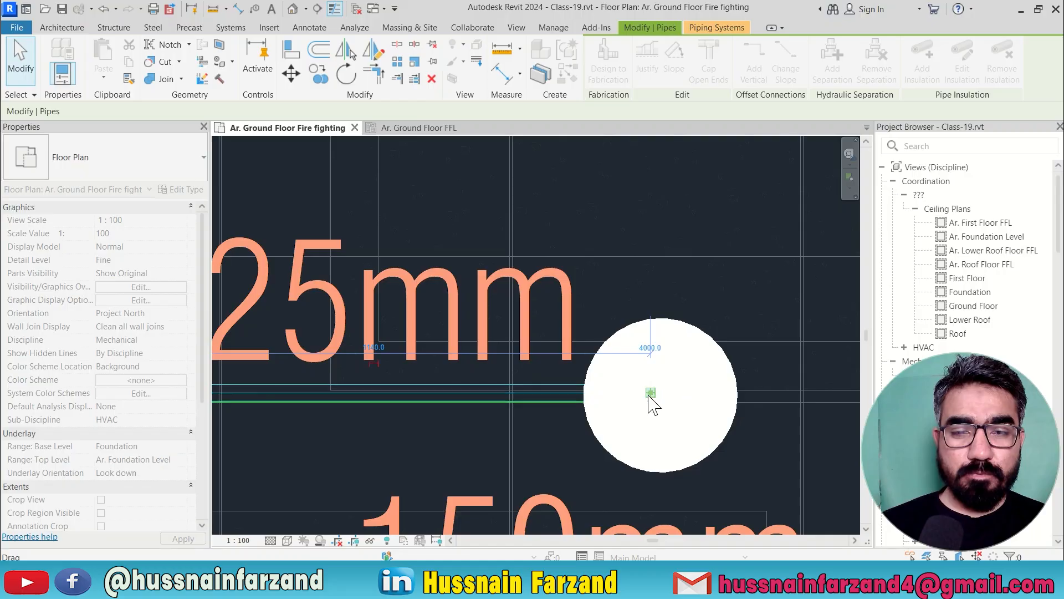
click(649, 395)
Step: Connect the corridor sprinkler right of the RN40mm branch into its horizontal 25 mm pipe
scroll(650, 395, down, 3)
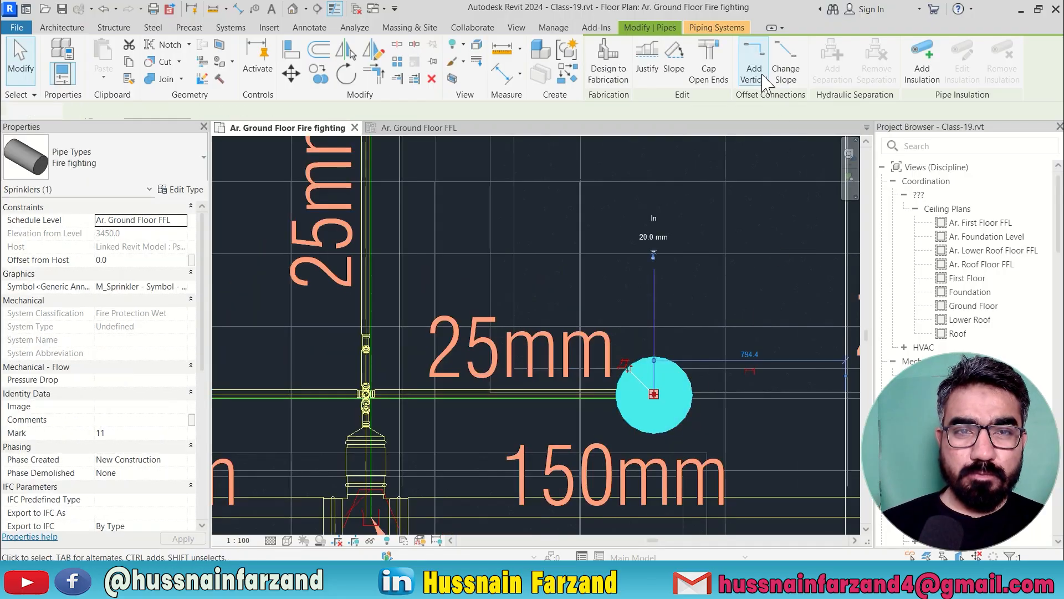
click(690, 64)
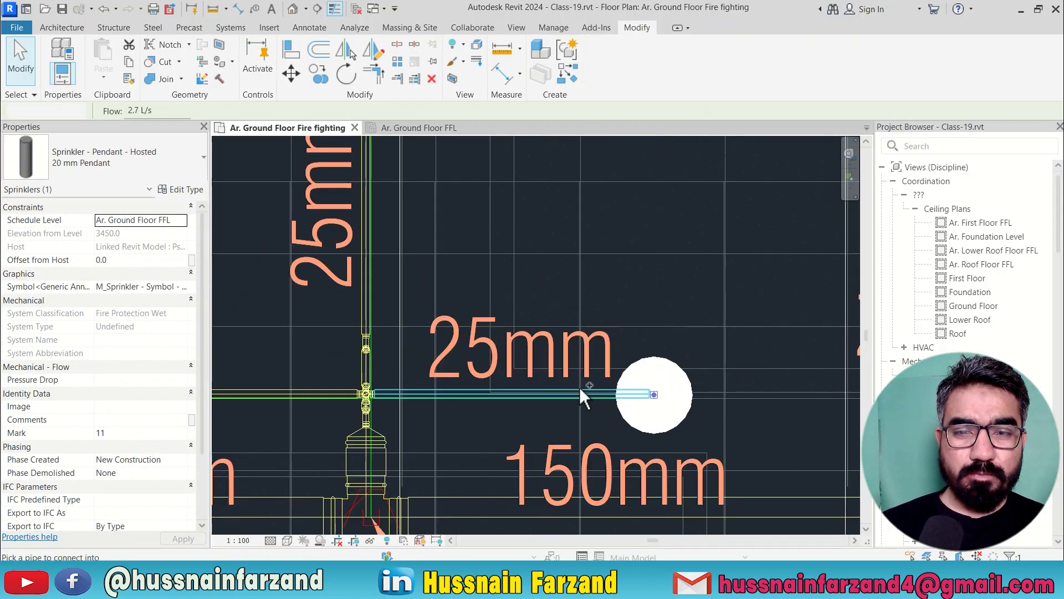
click(575, 395)
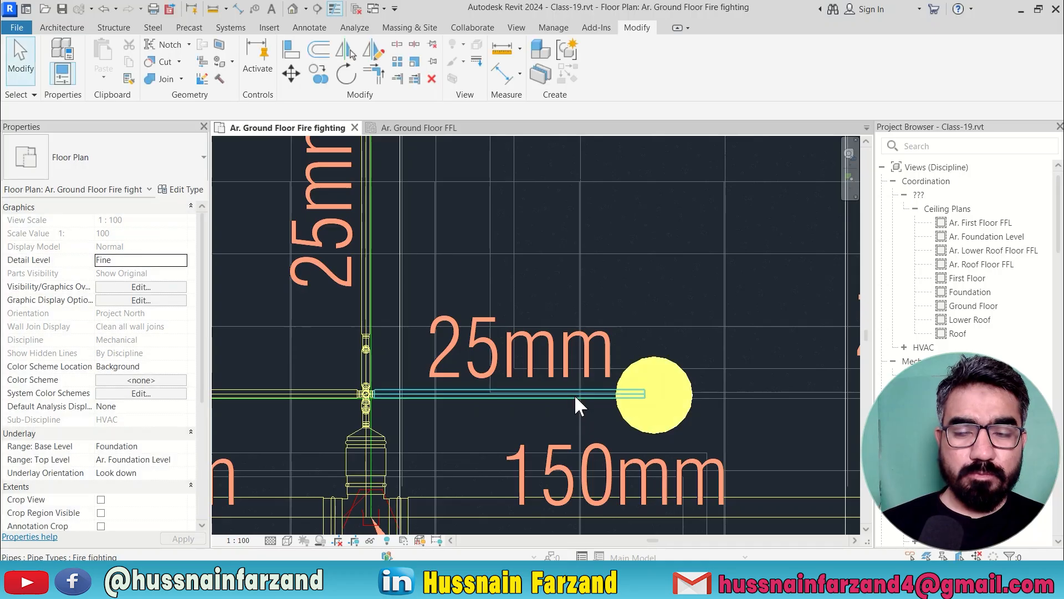
Step: Draw a 25 mm pipe at 3450 mm middle elevation from the horizontal sidewall sprinkler beside door D 56 to the 50 mm main at the RN25mm mark
scroll(574, 394, down, 1)
scroll(575, 394, down, 2)
middle_drag(506, 431, 616, 317)
scroll(610, 300, down, 5)
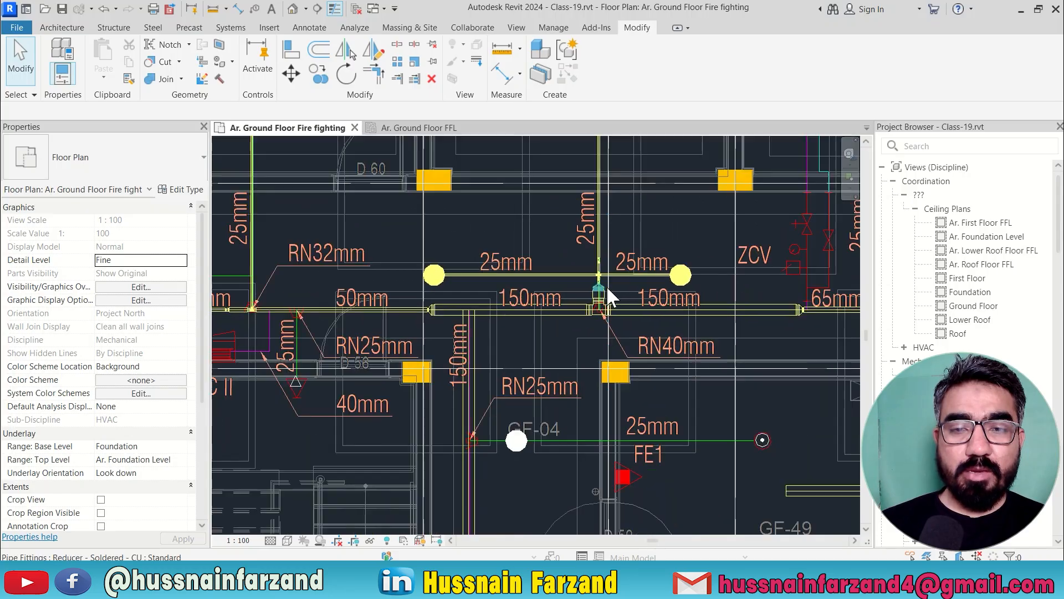
middle_drag(694, 314, 620, 277)
middle_drag(403, 345, 421, 339)
scroll(444, 295, up, 5)
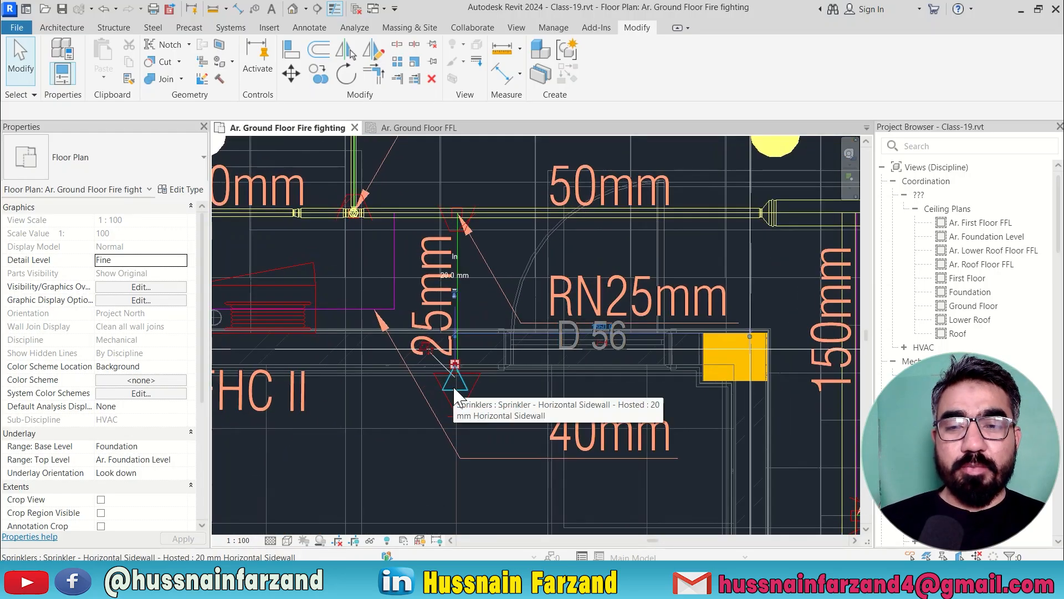
click(455, 383)
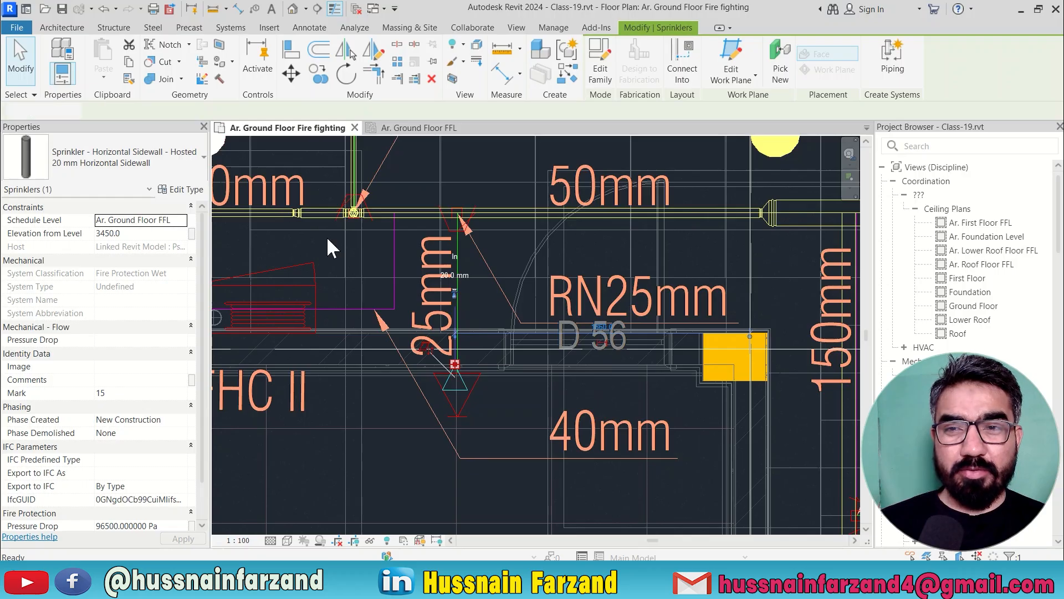
click(165, 111)
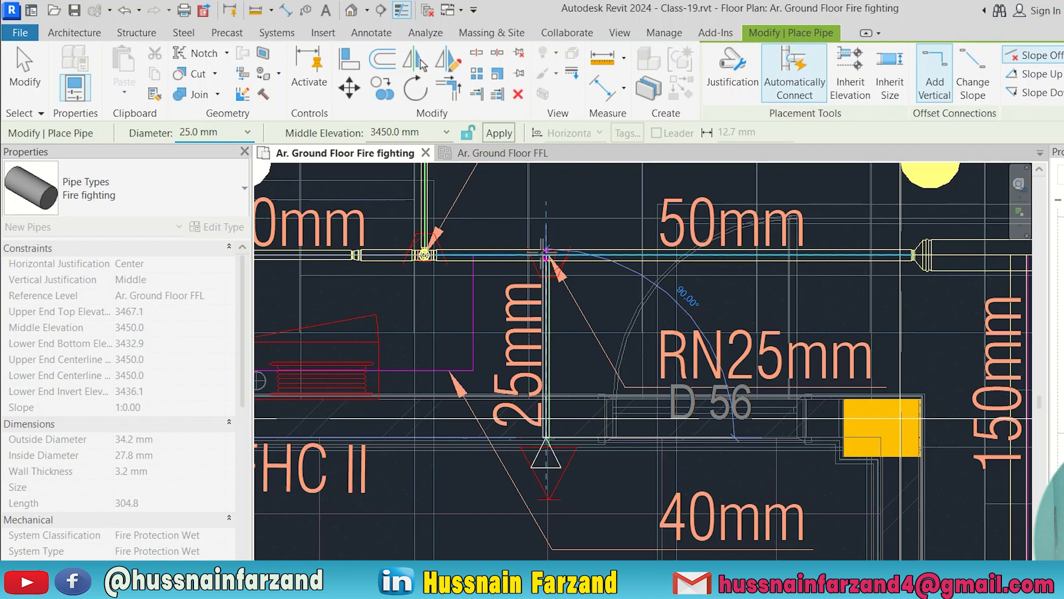
click(546, 253)
key(Escape)
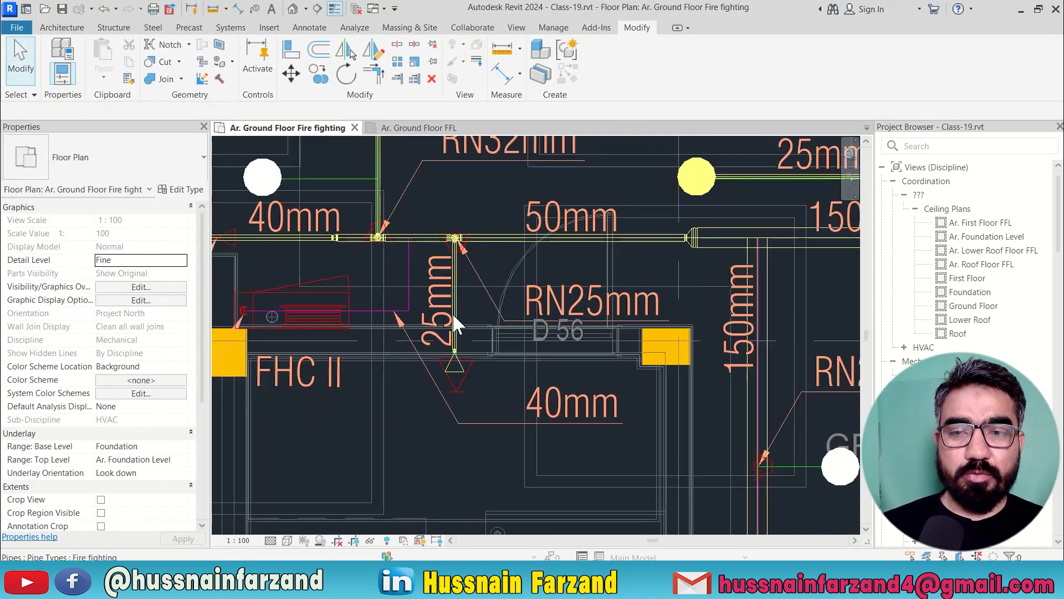
Step: Draw a 25 mm pipe at 3700 mm middle elevation from the pendant sprinkler in GF-04 to the vertical 150 mm main at the RN25mm mark
scroll(454, 324, down, 3)
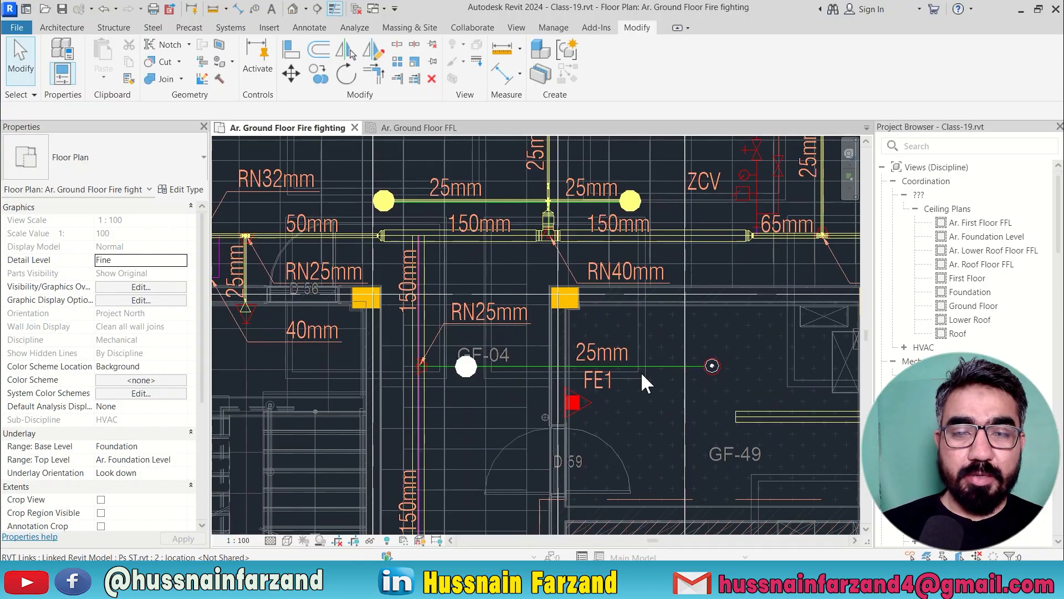
scroll(668, 368, up, 2)
scroll(380, 366, up, 2)
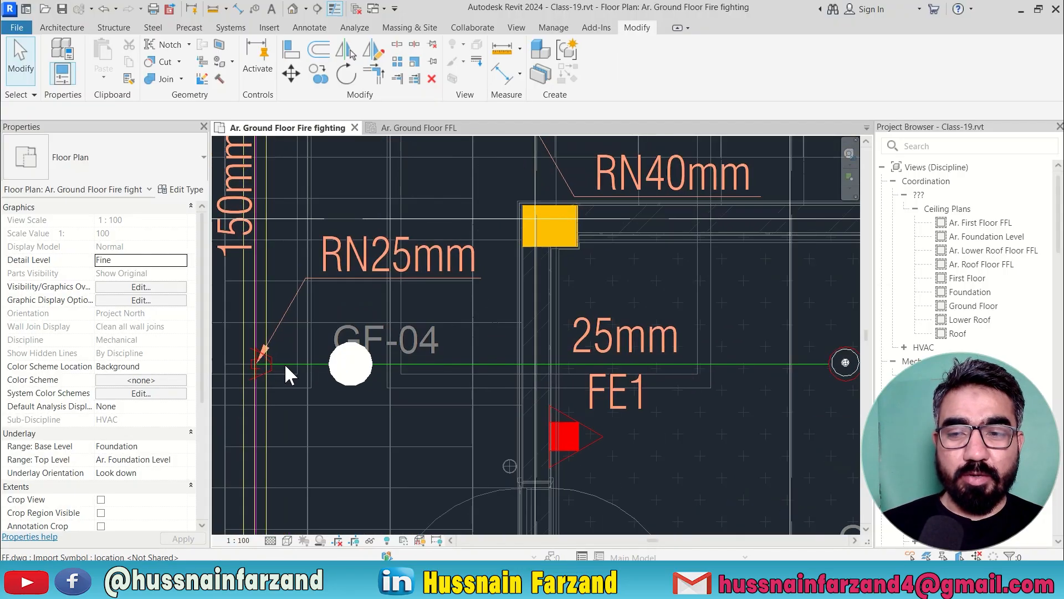
middle_drag(288, 376, 388, 378)
click(441, 366)
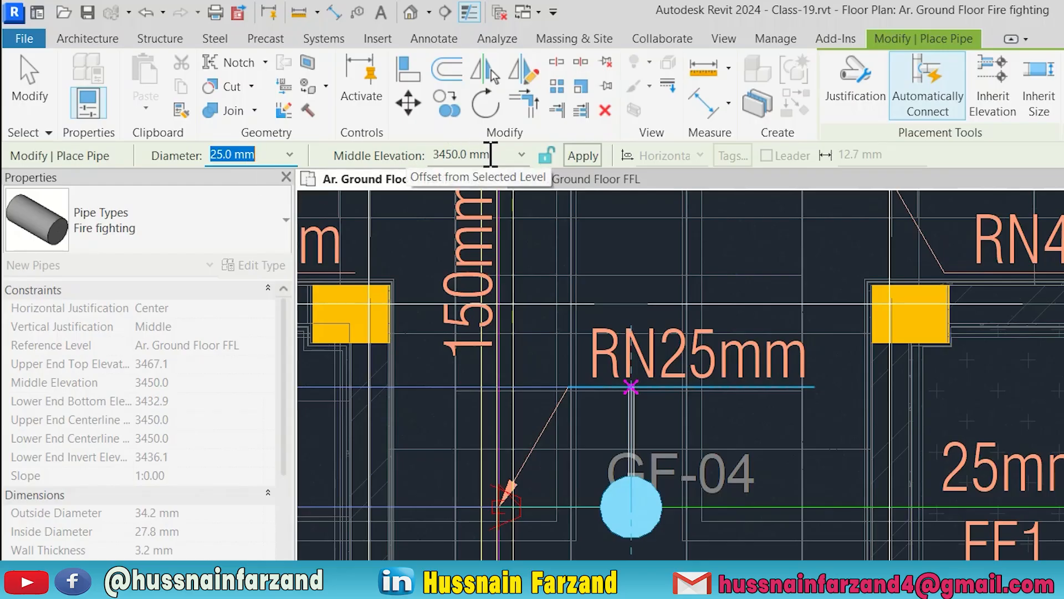
click(491, 154)
text(3700)
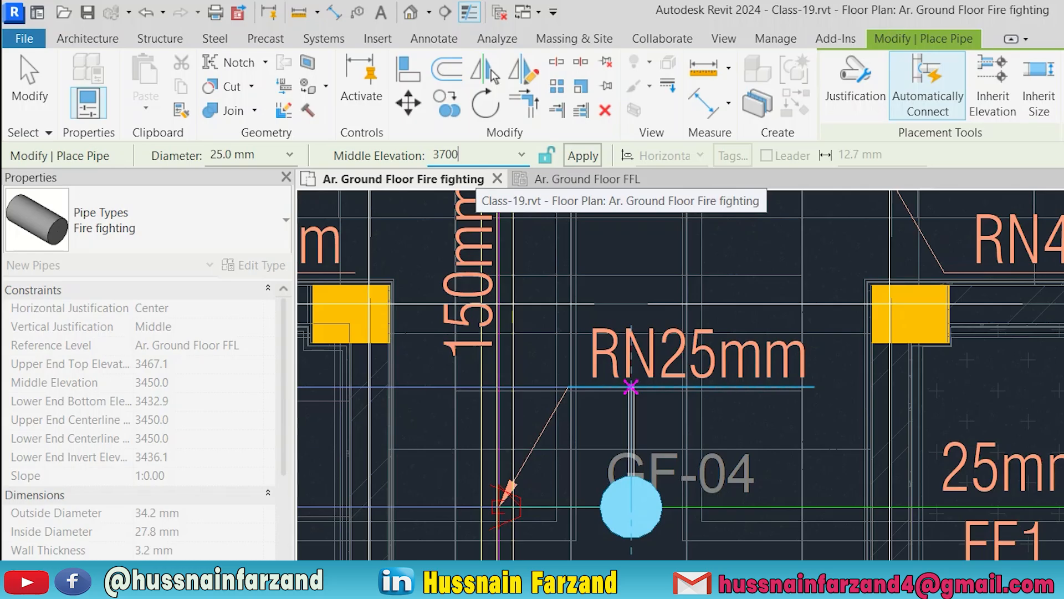
drag(471, 156, 412, 157)
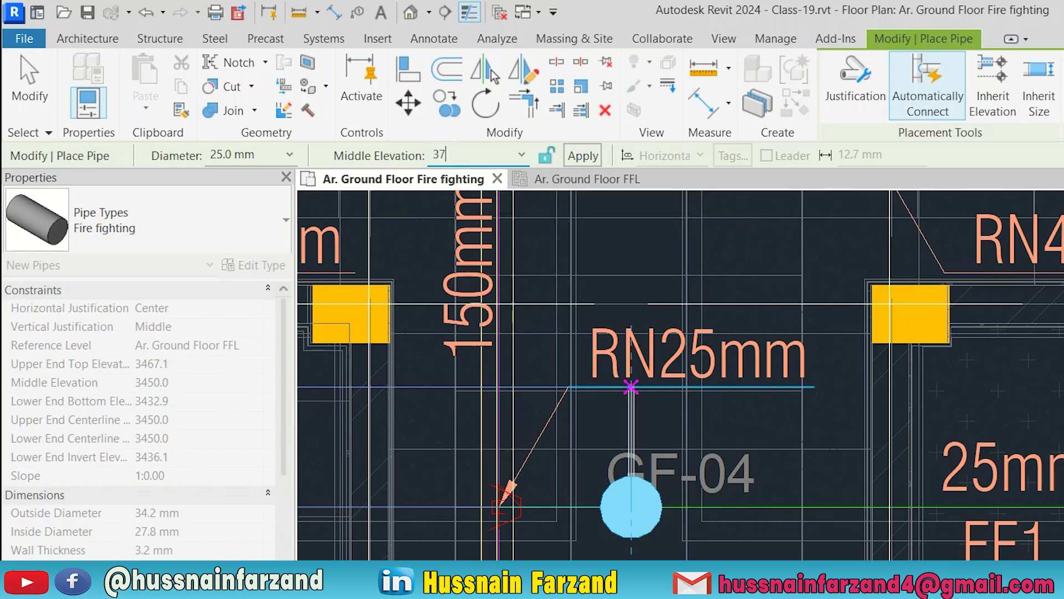
text(00)
key(Return)
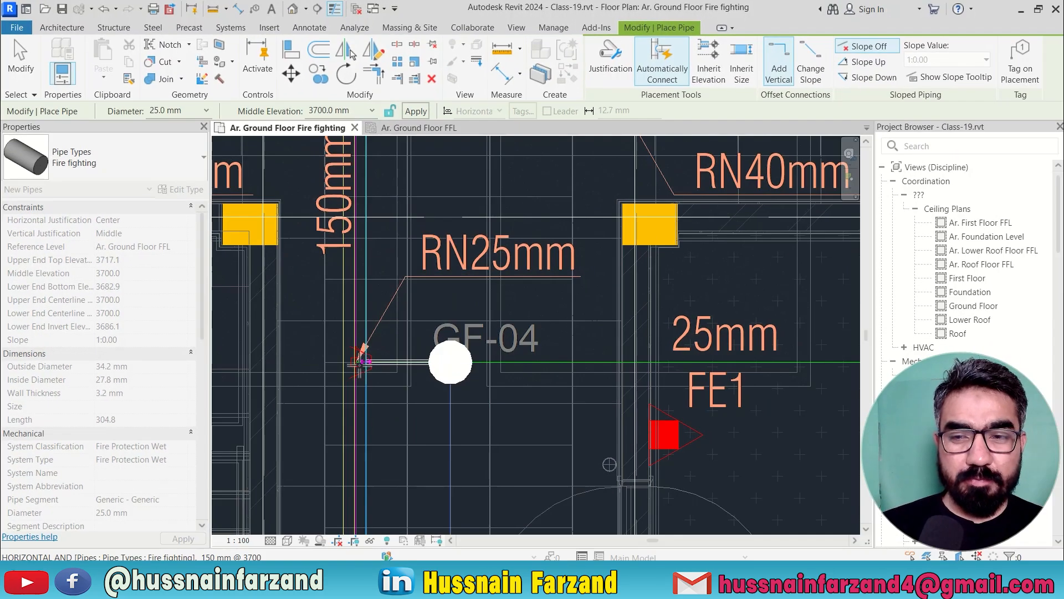
click(355, 363)
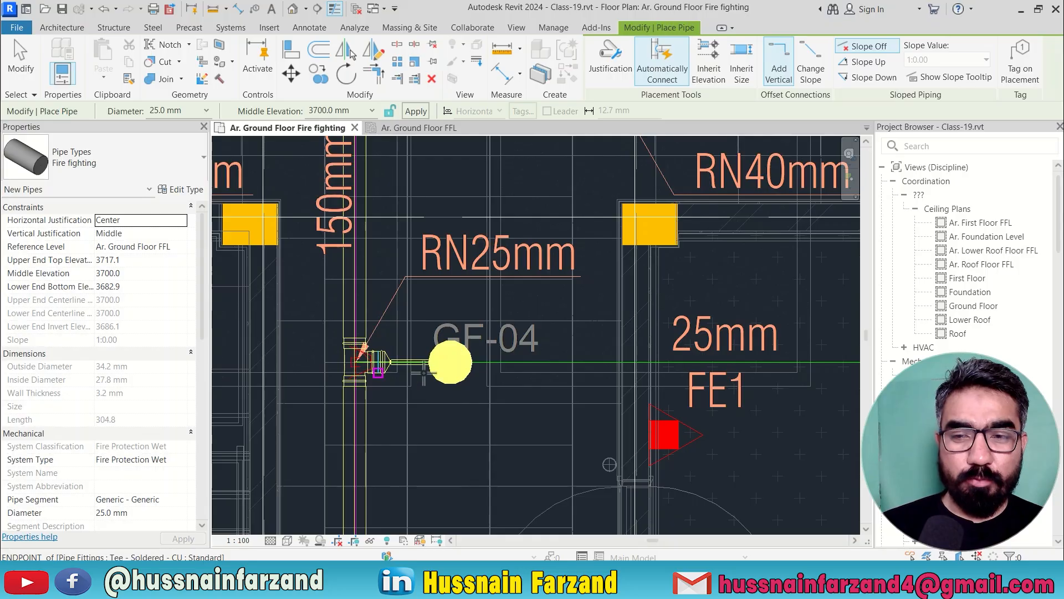
key(Escape)
key(Escape)
Step: Show the GF-04 sprinkler with its branch pipe and fittings in a 3D view cropped by a selection box
scroll(380, 314, down, 3)
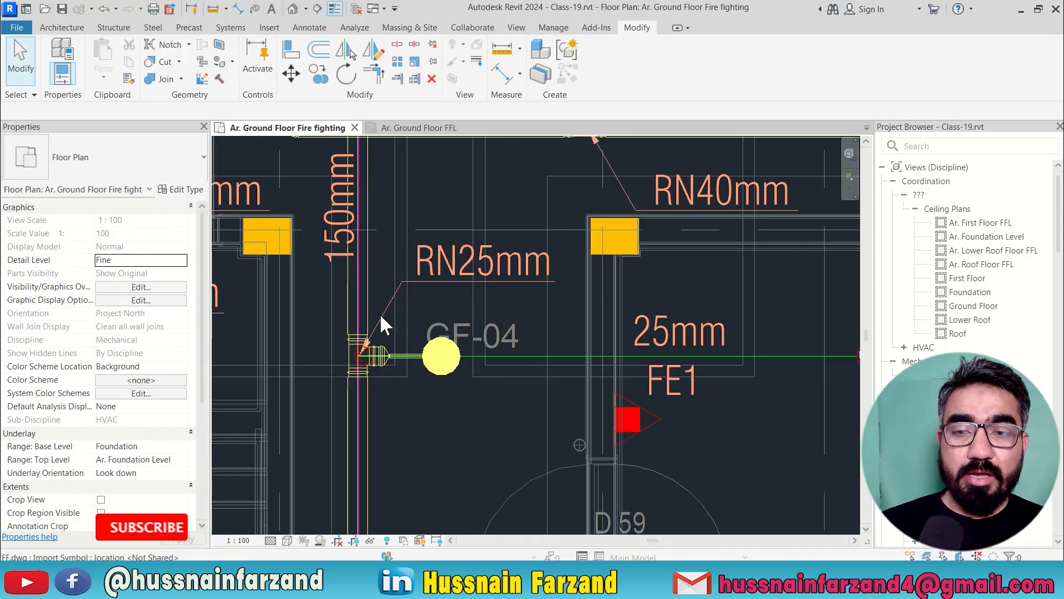
drag(374, 312, 451, 373)
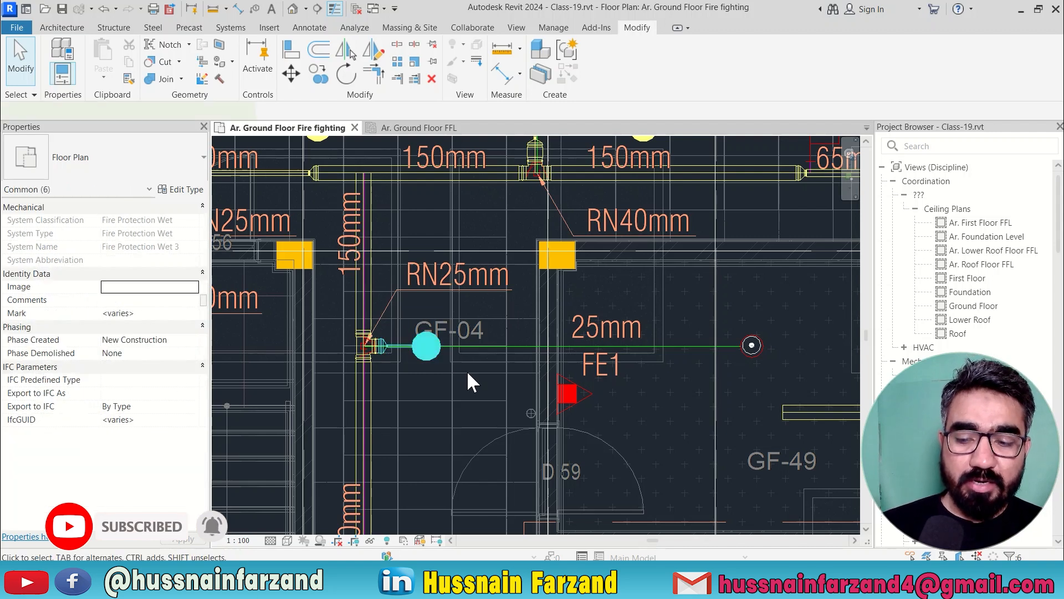
key(b)
key(x)
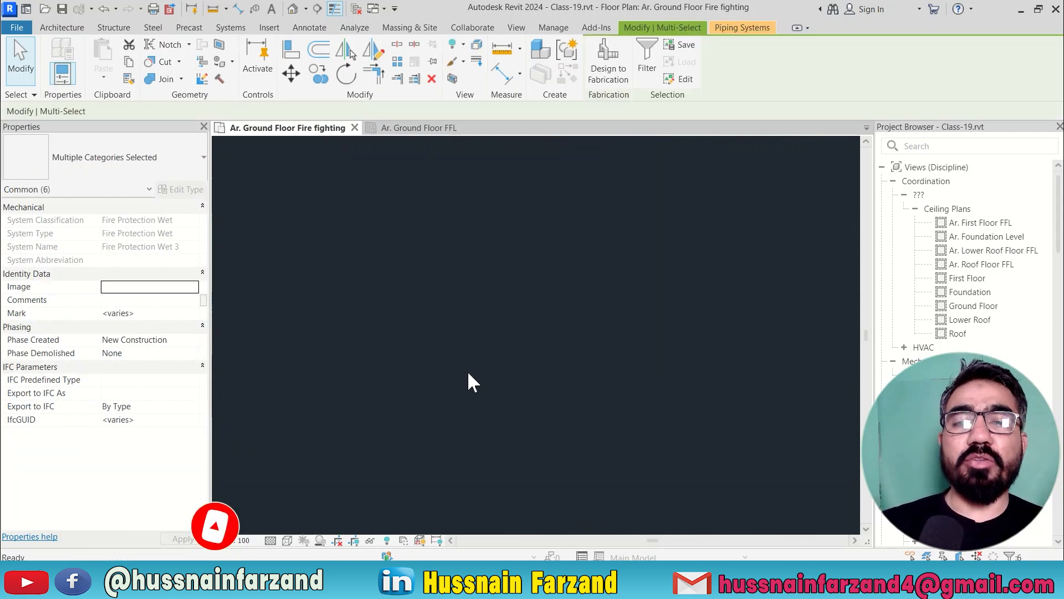
scroll(550, 305, up, 8)
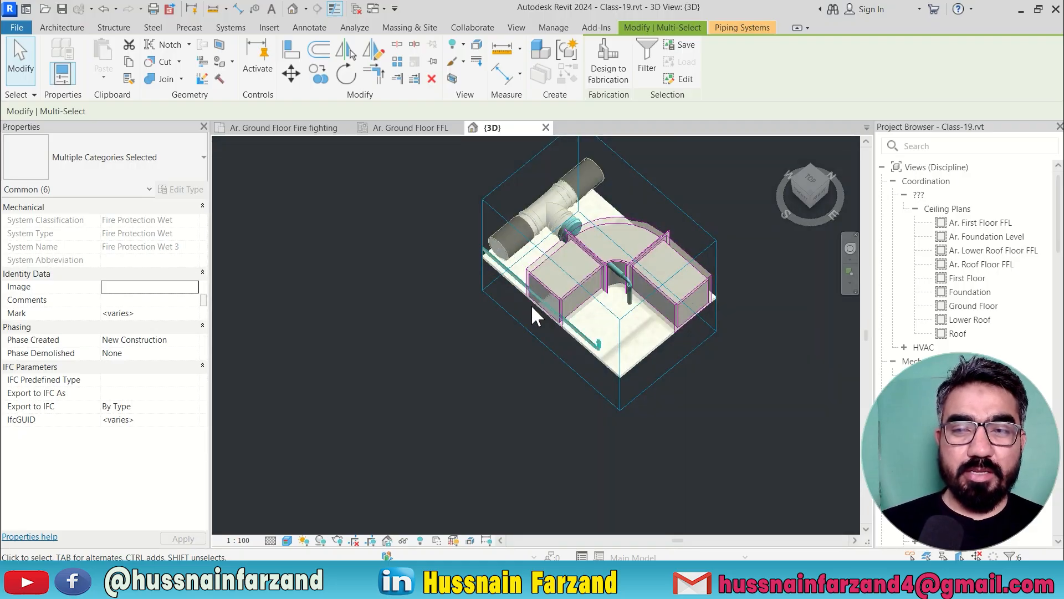
Step: Convert the 150 mm soldered tee beside the duct bend into a cross and extend the 3D section box beyond its open side
mouse_move(654, 314)
shift+middle_down()
mouse_move(608, 345)
mouse_move(634, 309)
mouse_move(749, 302)
mouse_move(693, 326)
mouse_move(671, 325)
mouse_move(670, 308)
shift+middle_up()
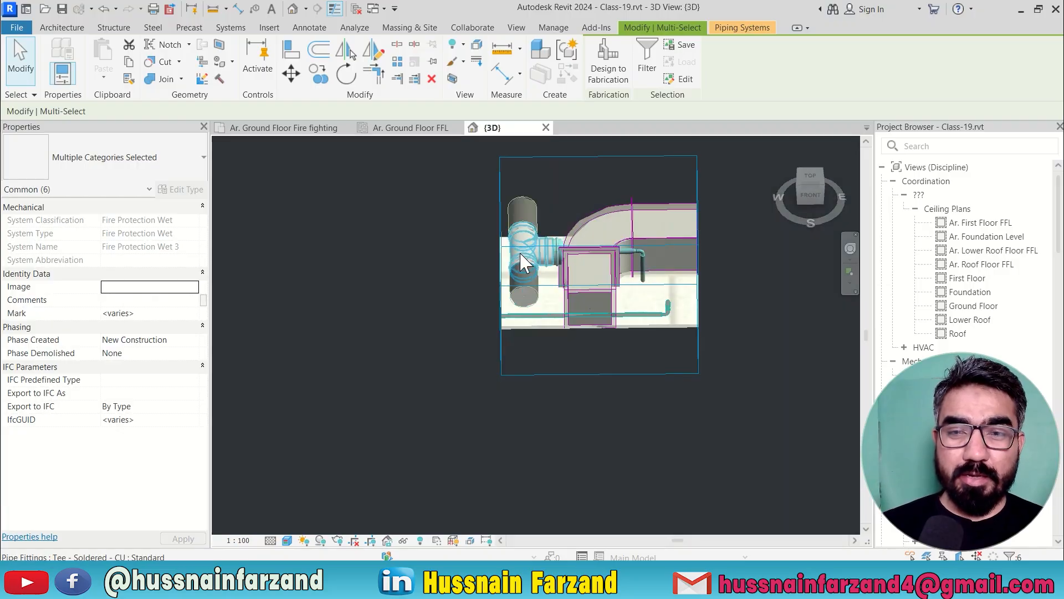
click(526, 263)
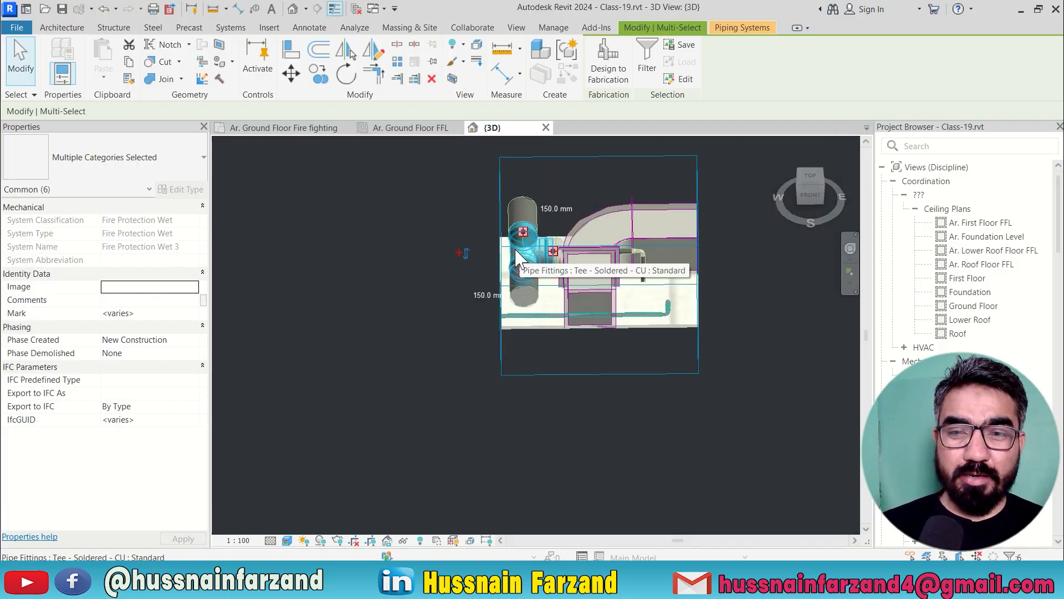
click(457, 251)
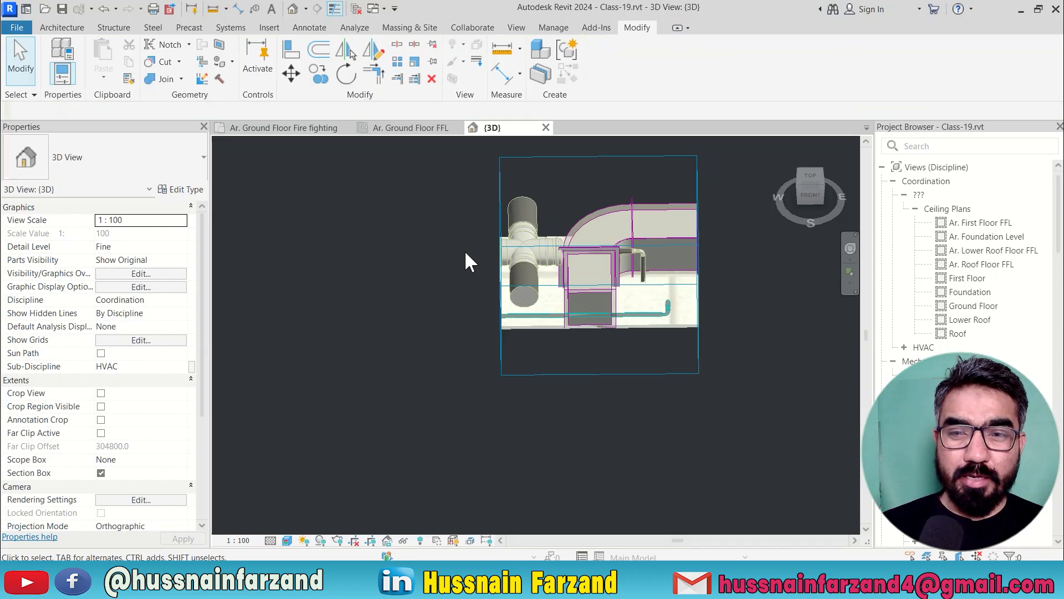
click(499, 293)
drag(492, 262, 389, 254)
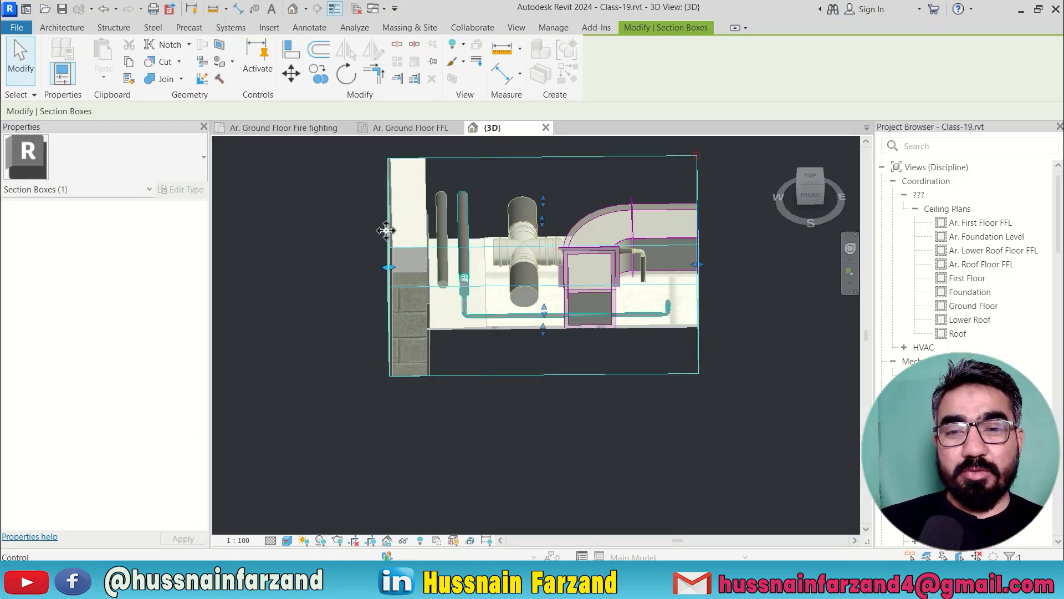
Step: Draw a 20 mm pipe at 3666.6 mm middle elevation from the elbow at the GF-04 sprinkler to just short of the upright sprinkler in GF-49
click(272, 129)
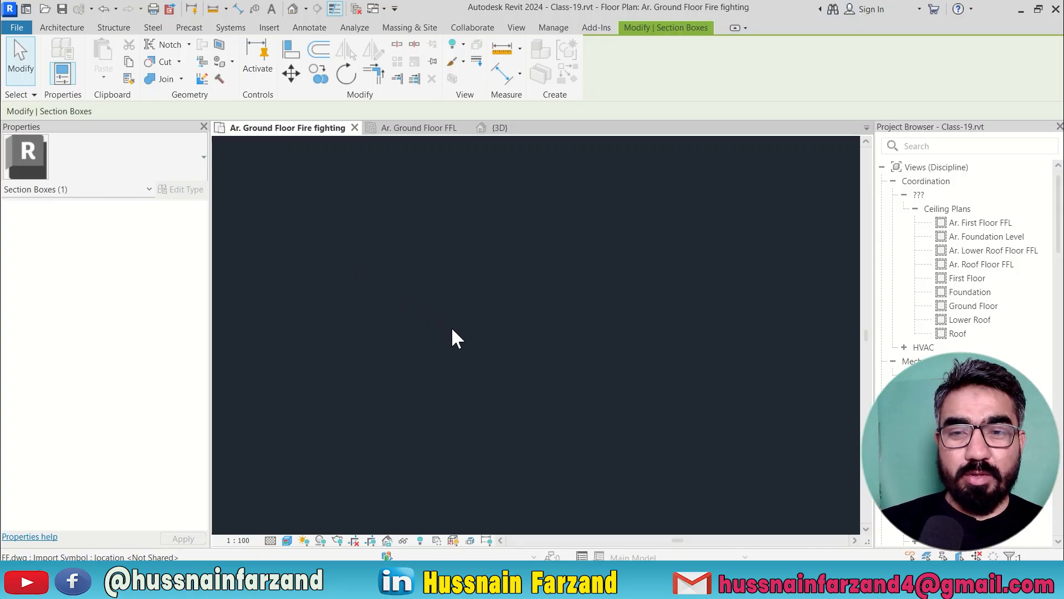
scroll(432, 355, up, 5)
click(432, 355)
right_click(430, 351)
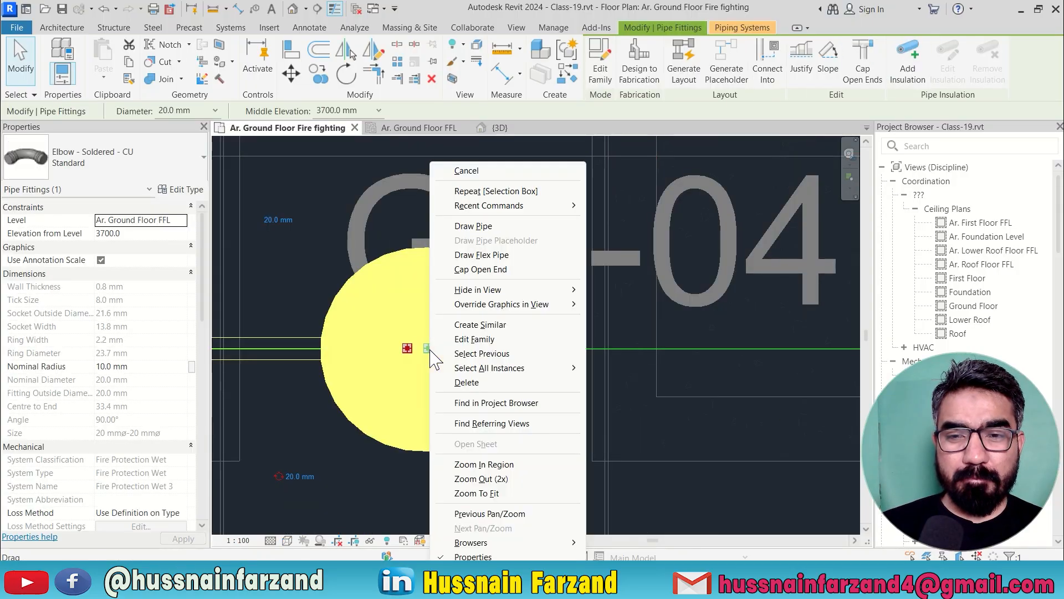
click(480, 227)
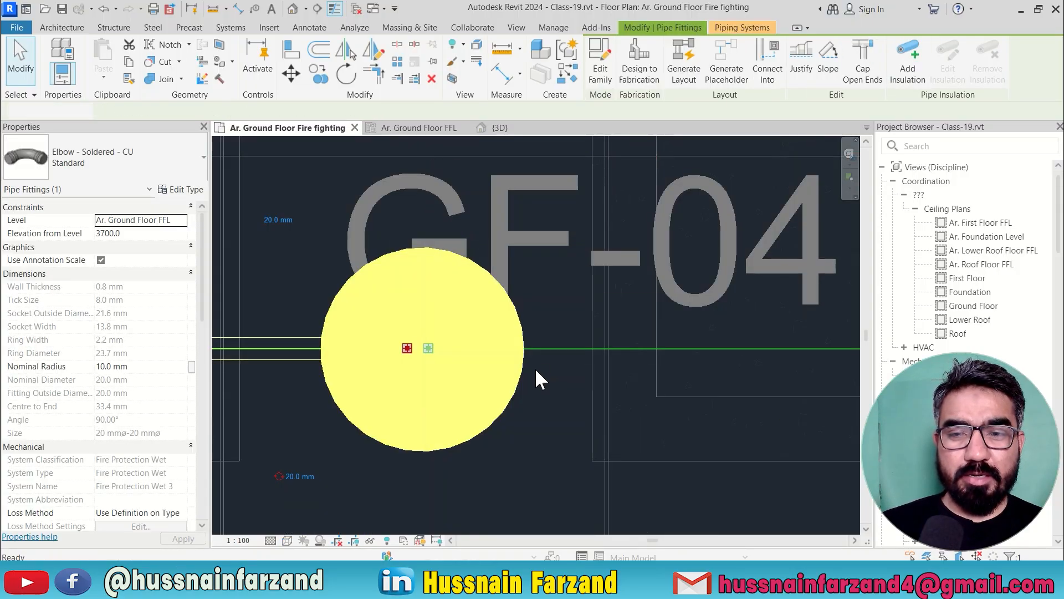
scroll(535, 366, down, 2)
middle_drag(617, 362, 375, 371)
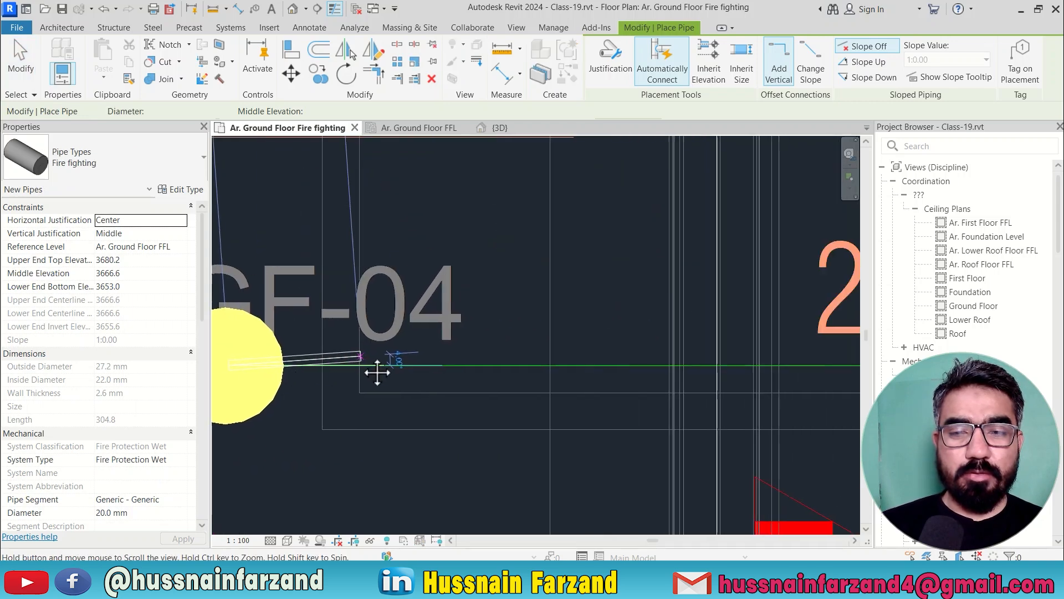
scroll(440, 368, down, 2)
middle_drag(696, 366, 373, 368)
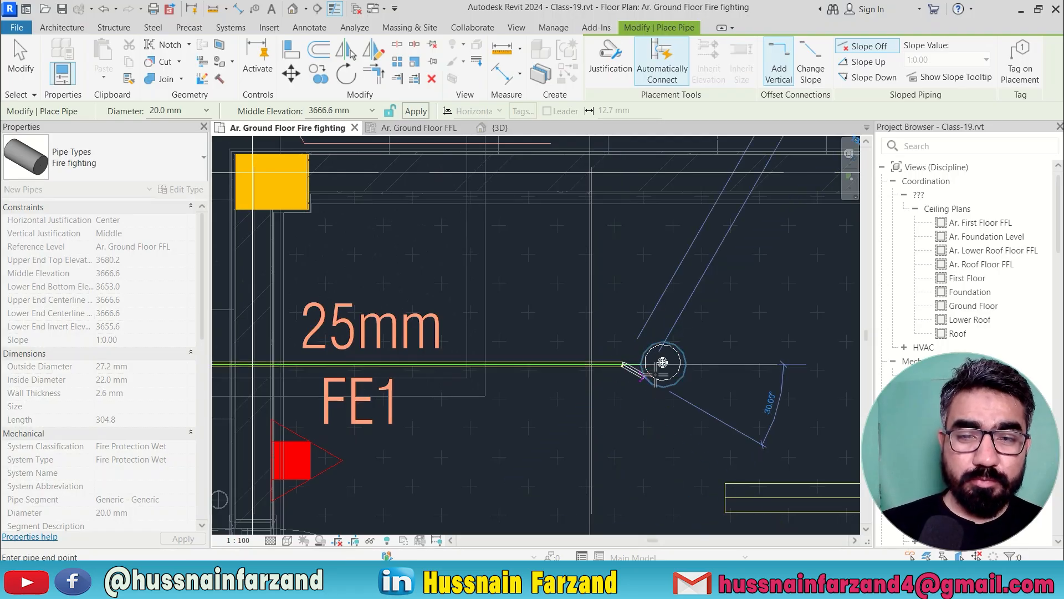
key(Escape)
key(Escape)
Step: Examine the new pipe between the GF-04 and GF-49 sprinklers in a 3D view cropped by a selection box
click(304, 129)
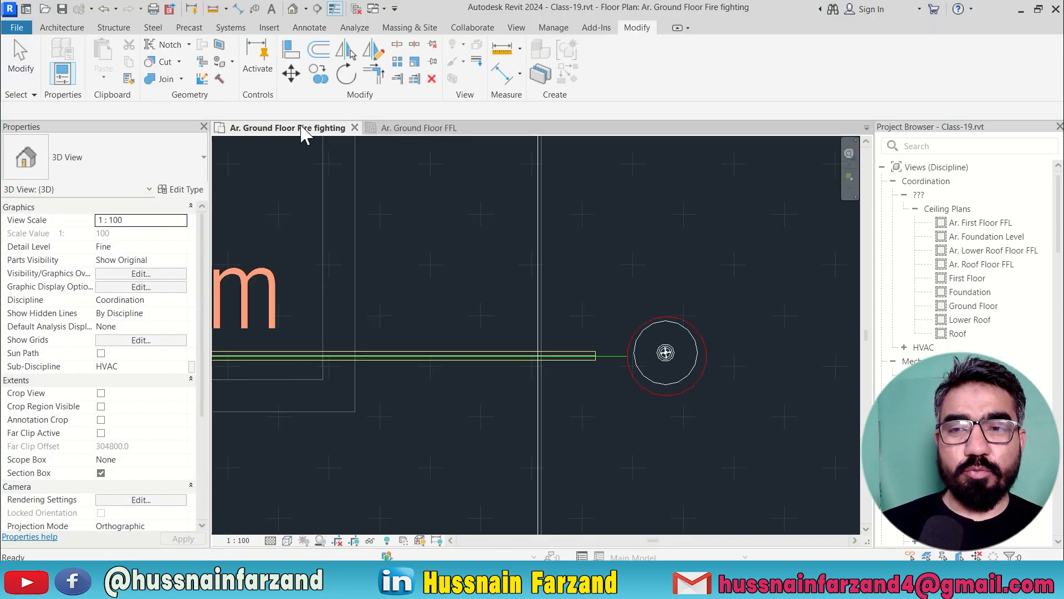
scroll(483, 345, down, 3)
middle_drag(529, 356, 648, 347)
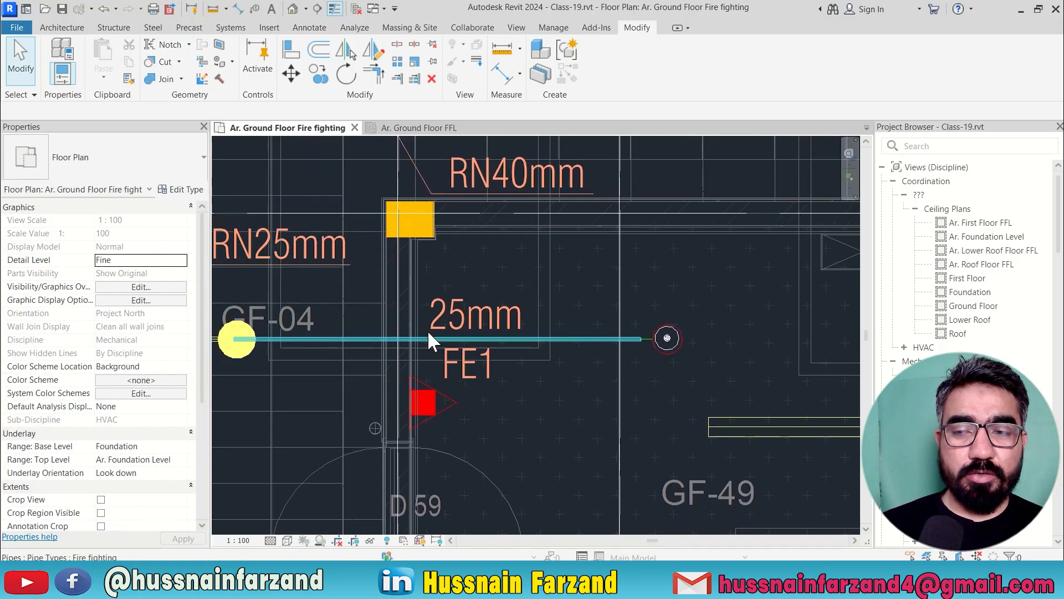
drag(230, 285, 718, 374)
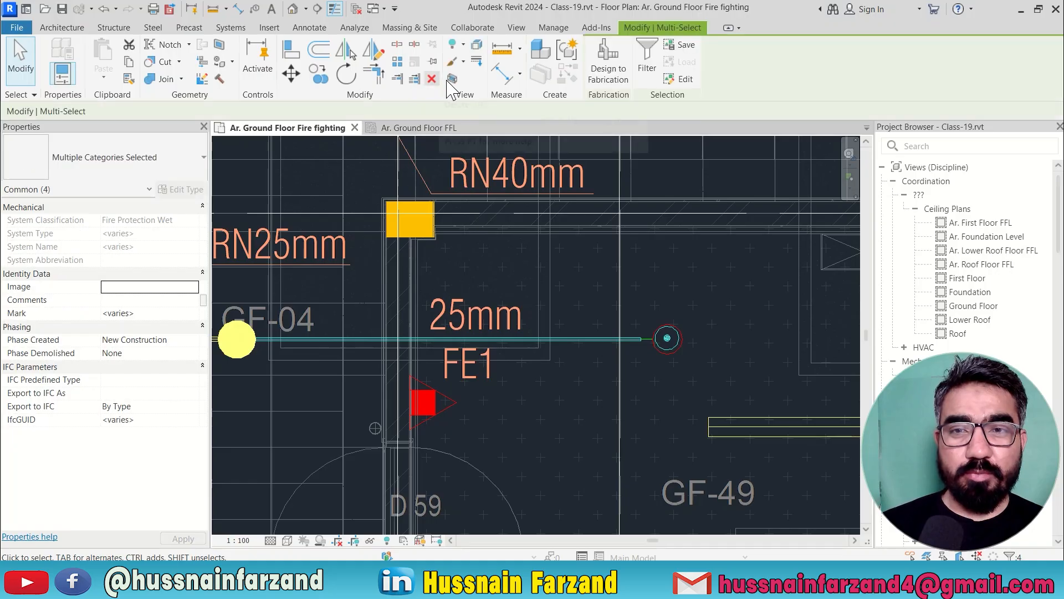
key(b)
key(x)
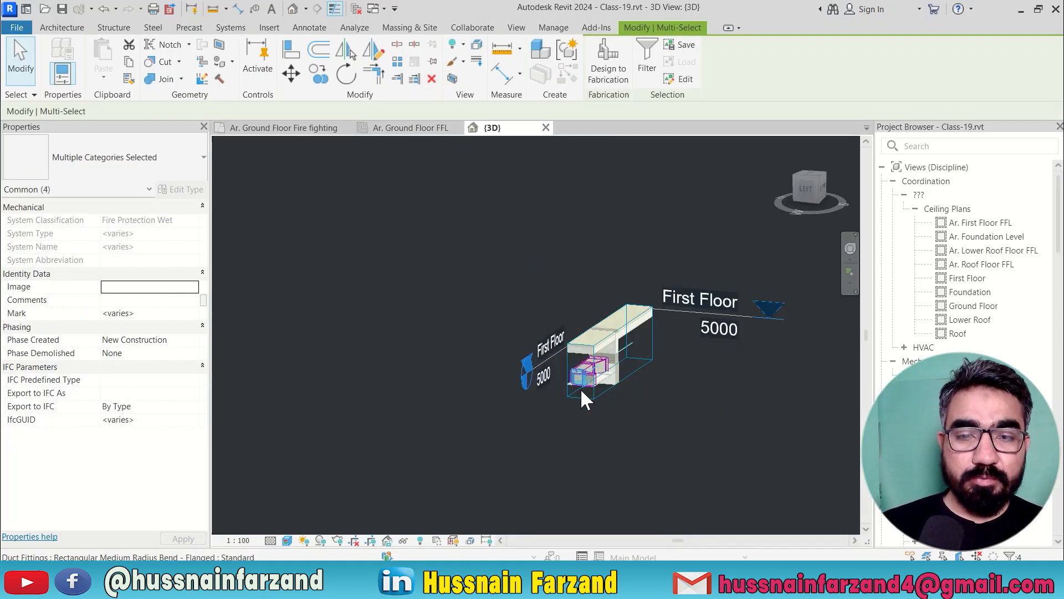
shift+middle_drag(580, 388, 431, 376)
scroll(707, 358, up, 5)
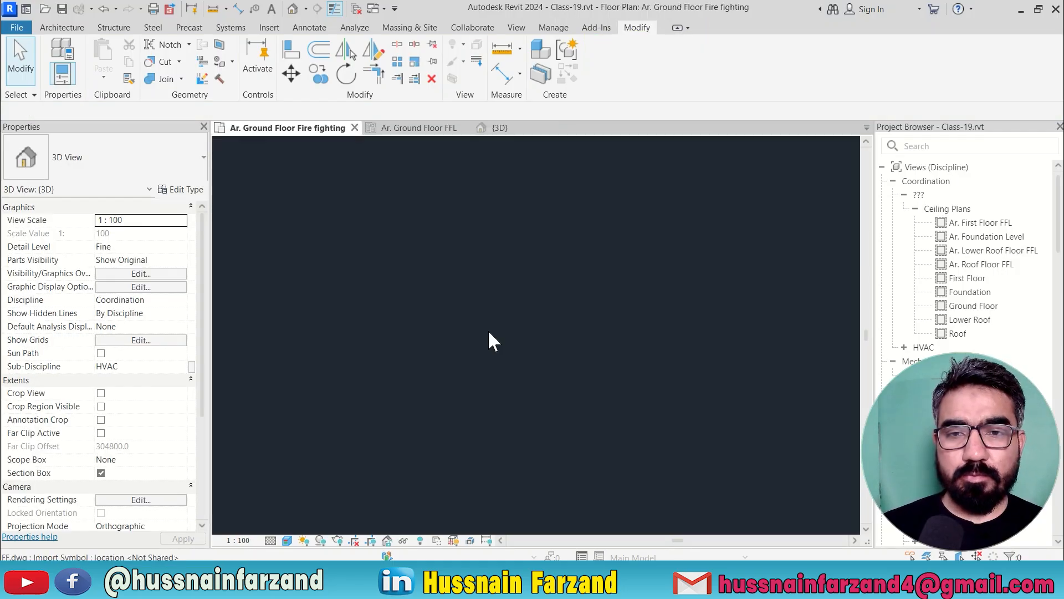
Step: Align the 15 mm upright sprinkler in GF-49 with the centreline of the horizontal pipe coming from GF-04
scroll(510, 359, down, 2)
scroll(610, 355, up, 6)
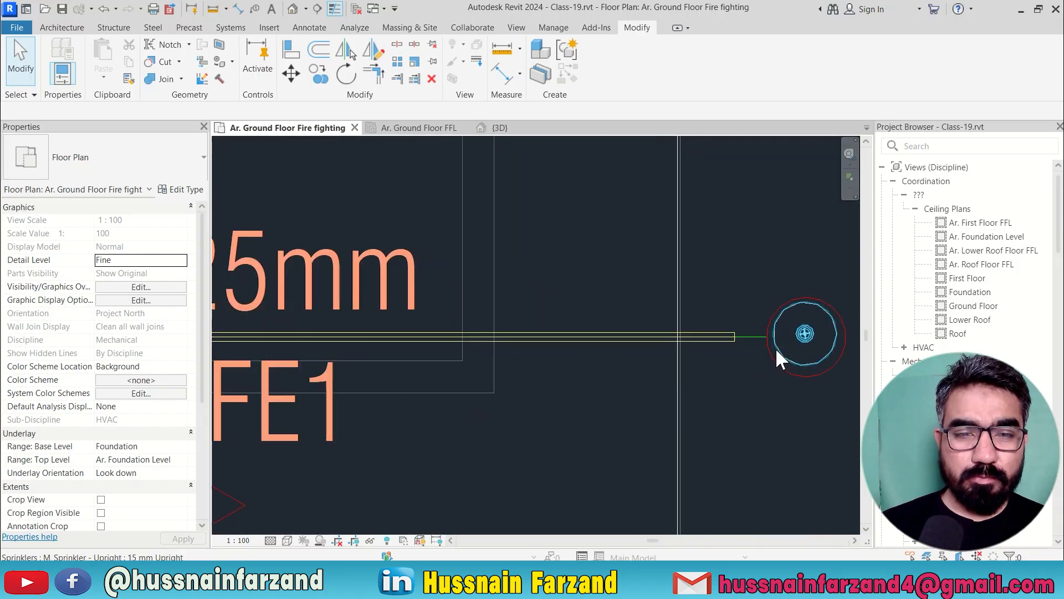
middle_drag(778, 358, 604, 343)
click(604, 345)
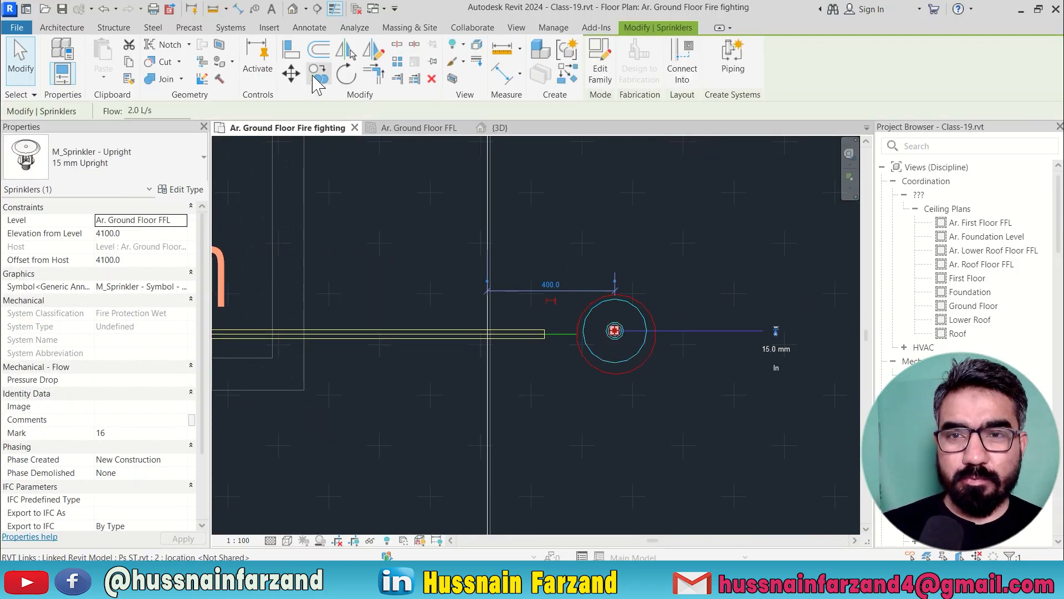
key(a)
key(l)
click(529, 334)
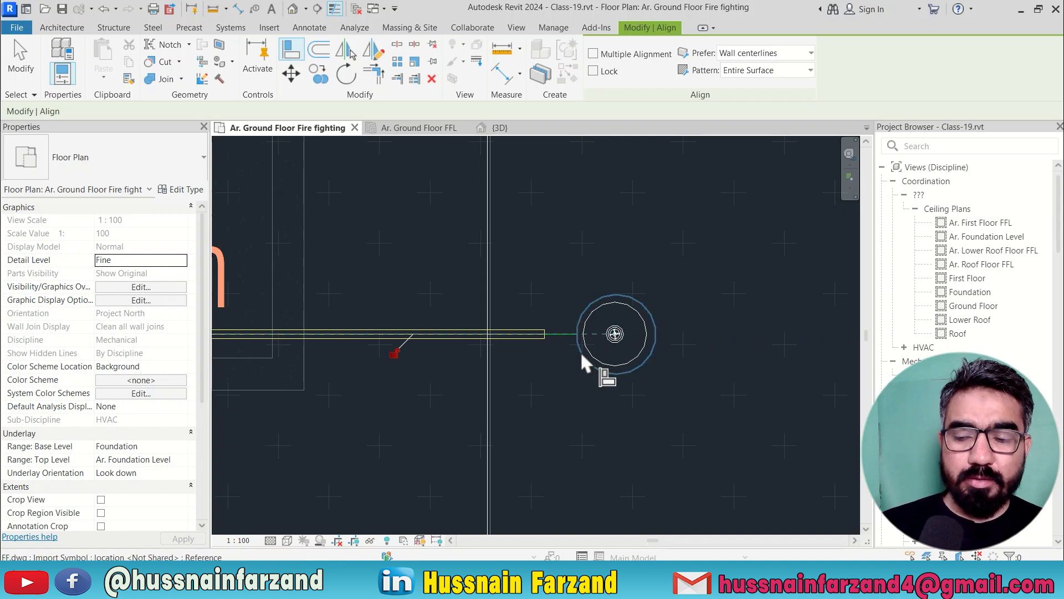
key(Escape)
key(Escape)
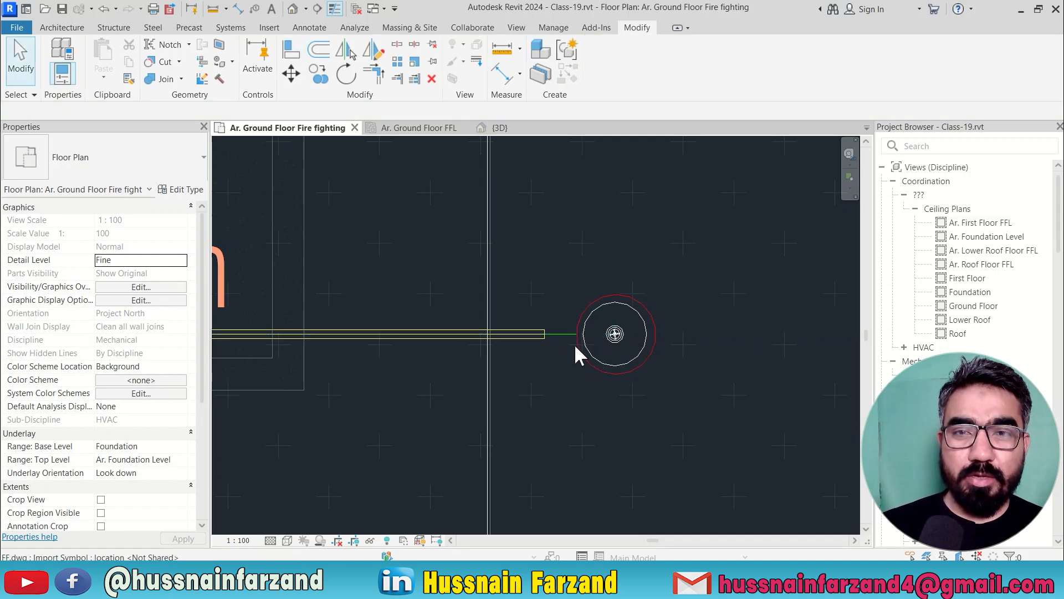
Step: Connect the upright sprinkler in GF-49 into the horizontal pipe ending beside it
click(610, 335)
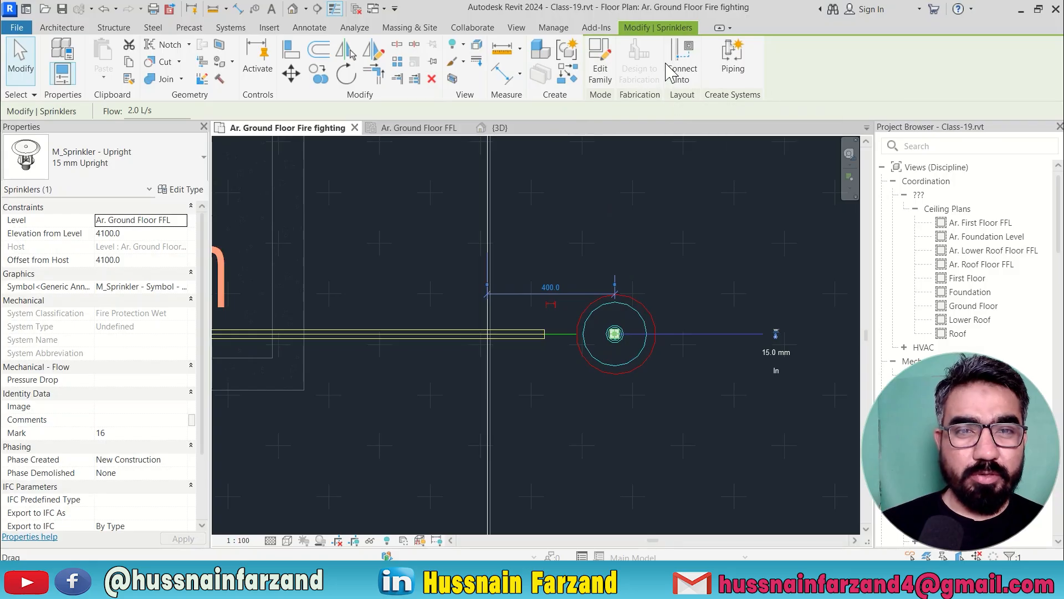
click(673, 71)
click(538, 333)
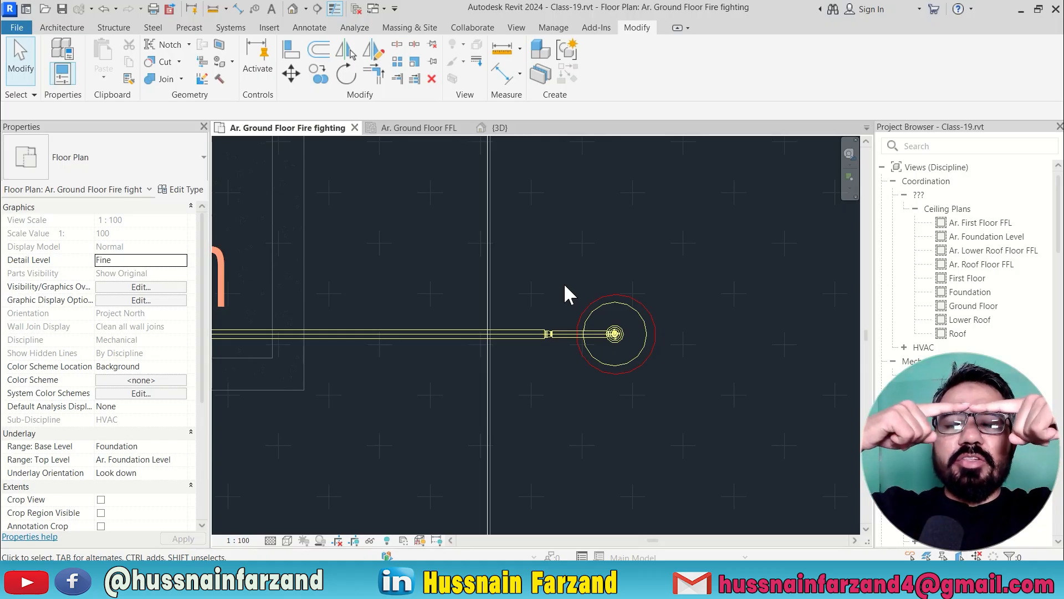
scroll(564, 283, down, 3)
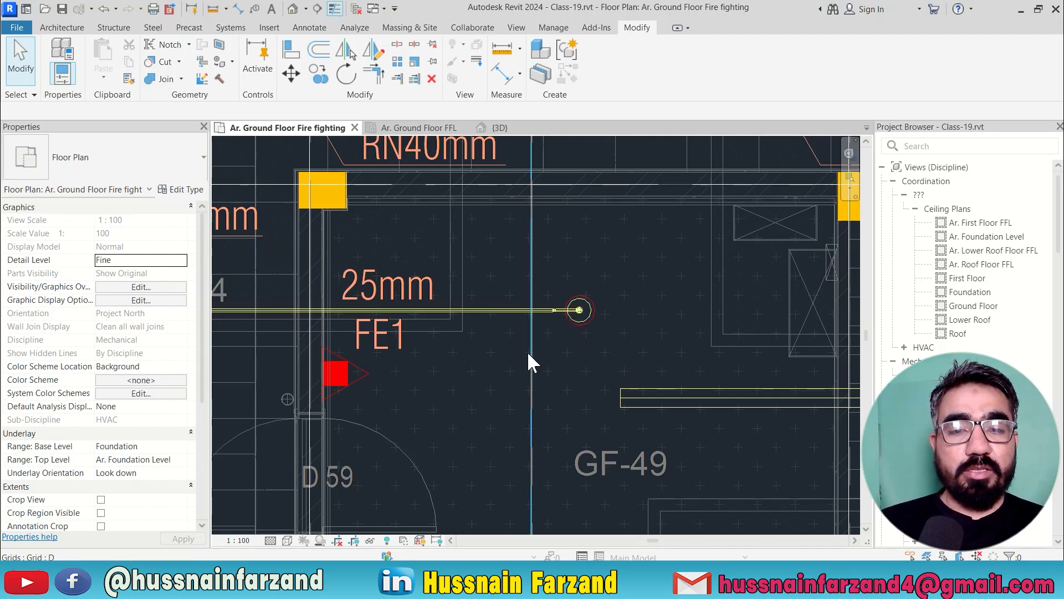
scroll(527, 355, down, 2)
middle_drag(644, 364, 403, 377)
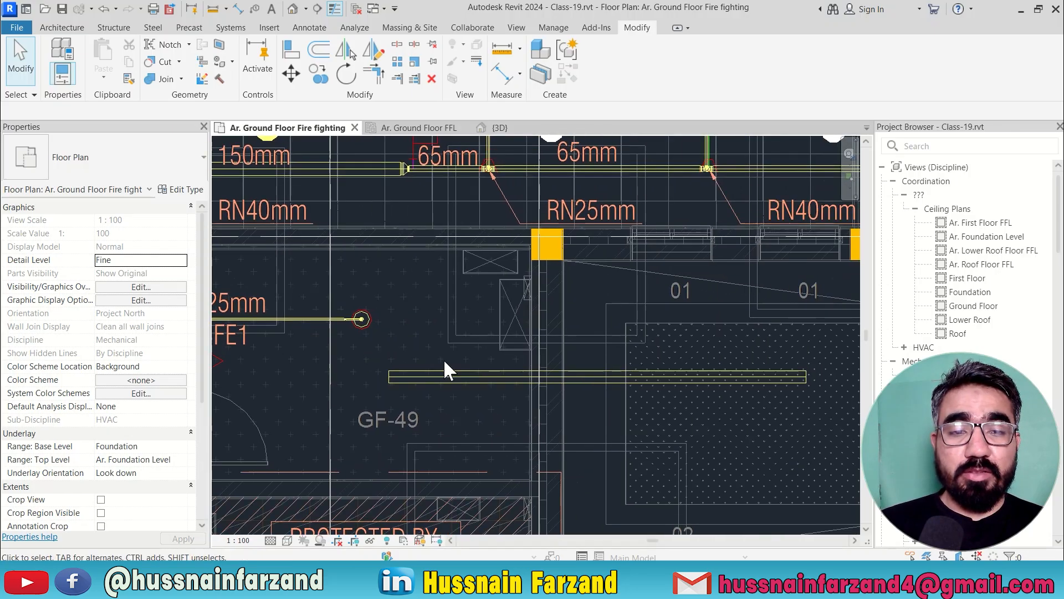
scroll(444, 358, down, 4)
scroll(547, 316, down, 2)
scroll(547, 316, down, 1)
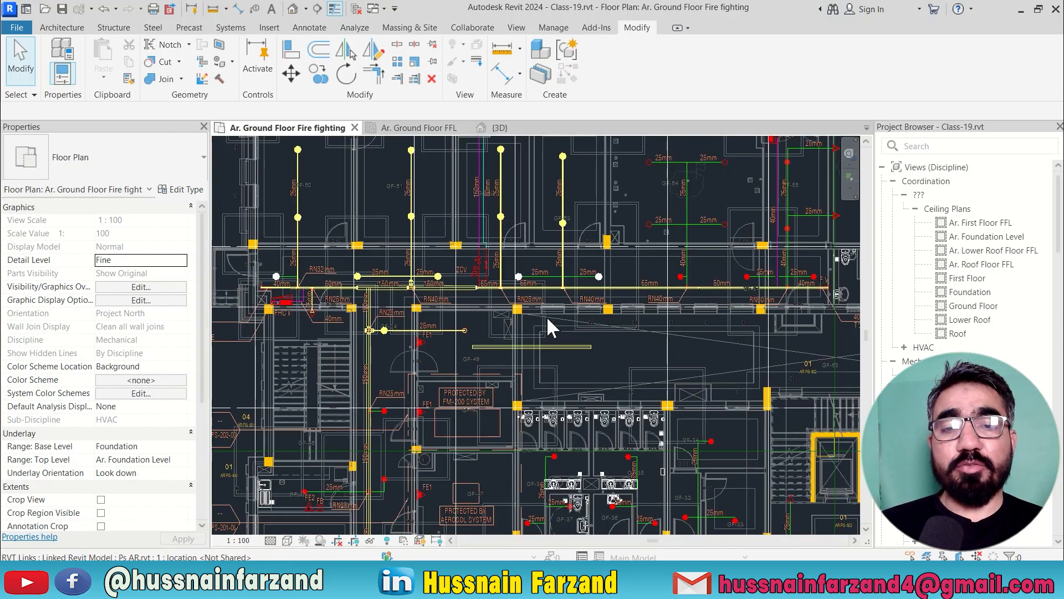
click(451, 289)
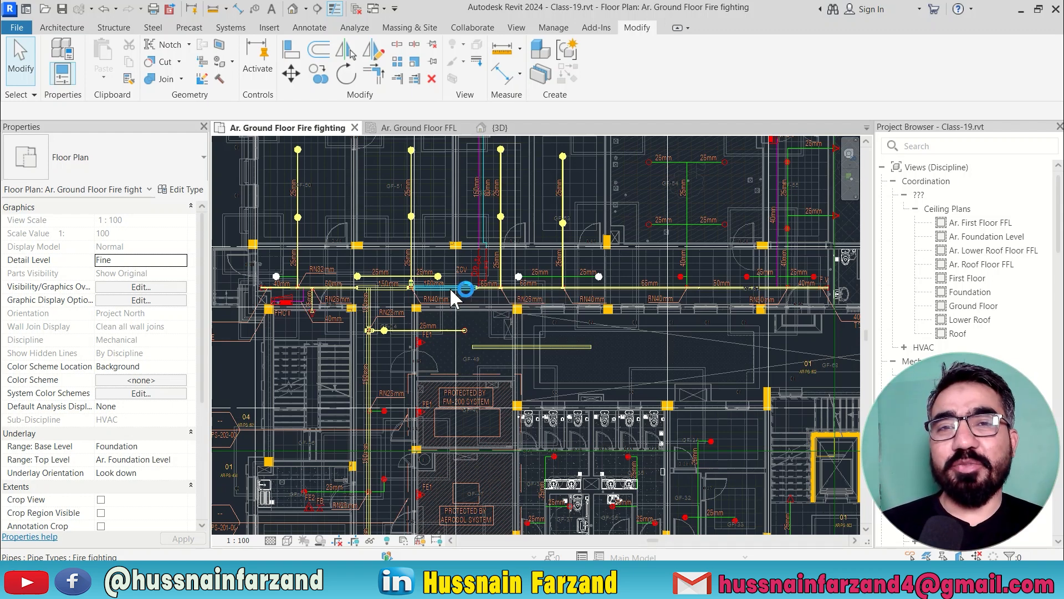